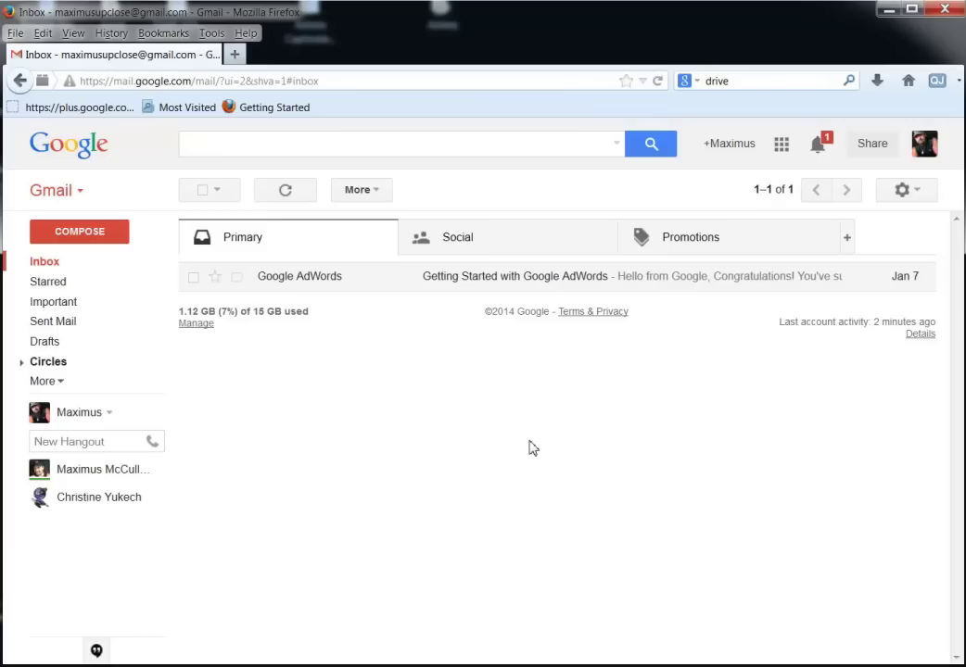
Open the Themes page from the gear menu and scroll through the colour, HD, custom and classic themes.
mouse_move(92, 497)
click(902, 191)
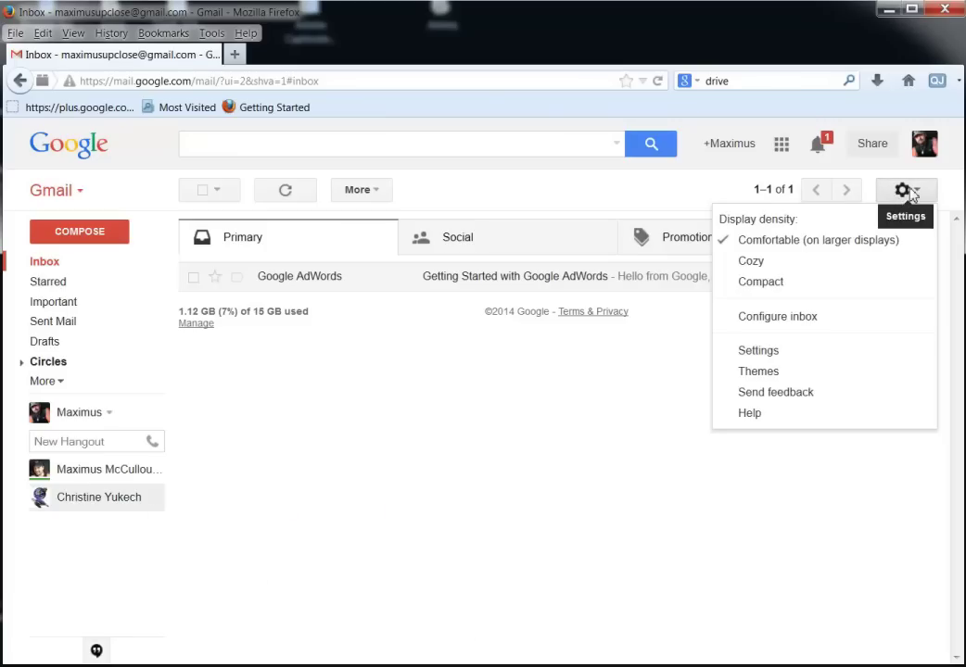
click(749, 382)
scroll(813, 425, down, 3)
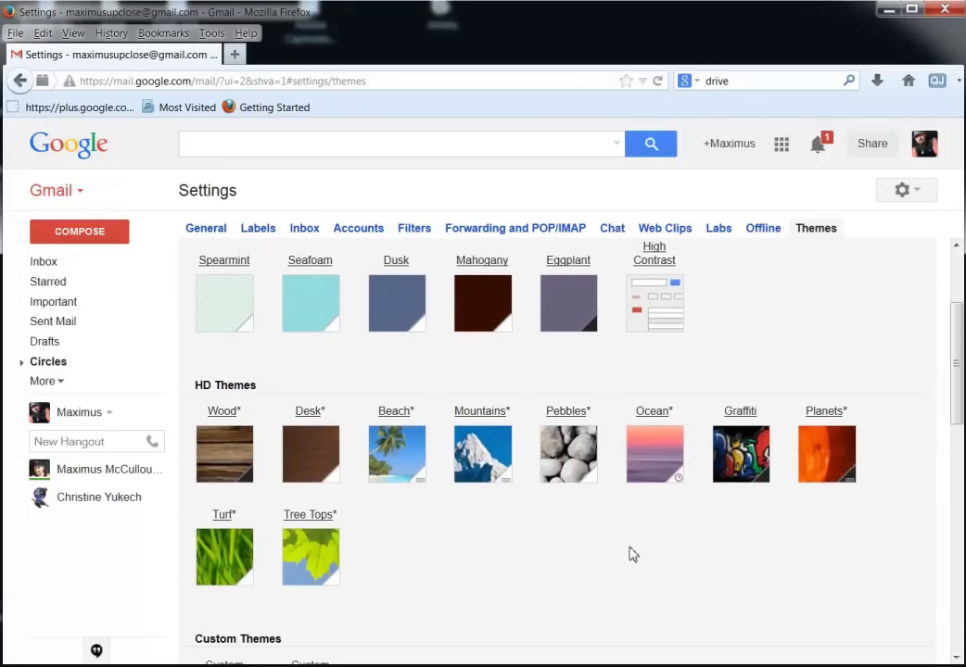
scroll(633, 555, down, 2)
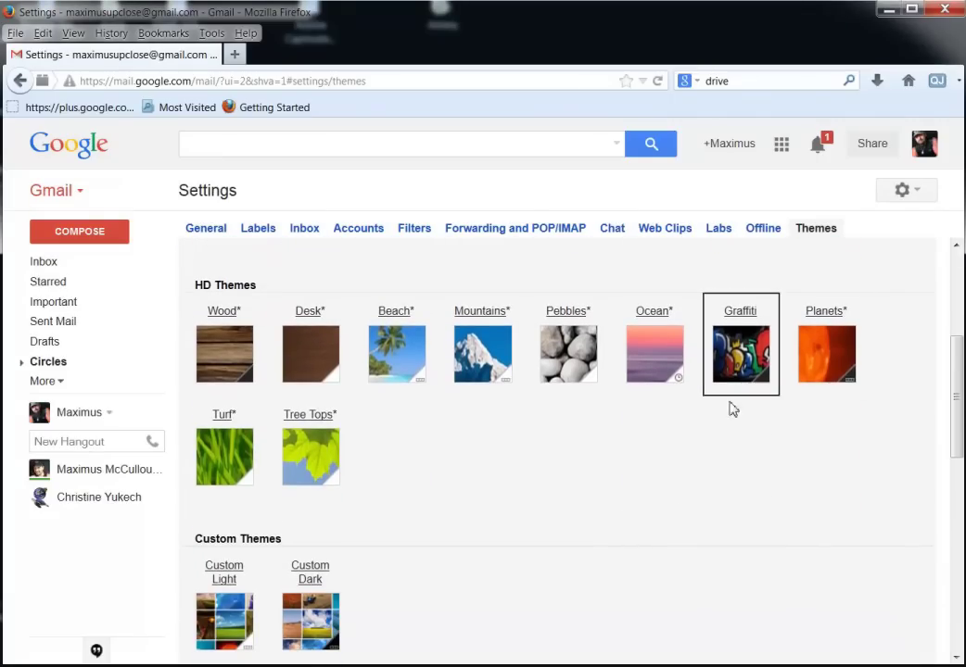
scroll(628, 514, down, 3)
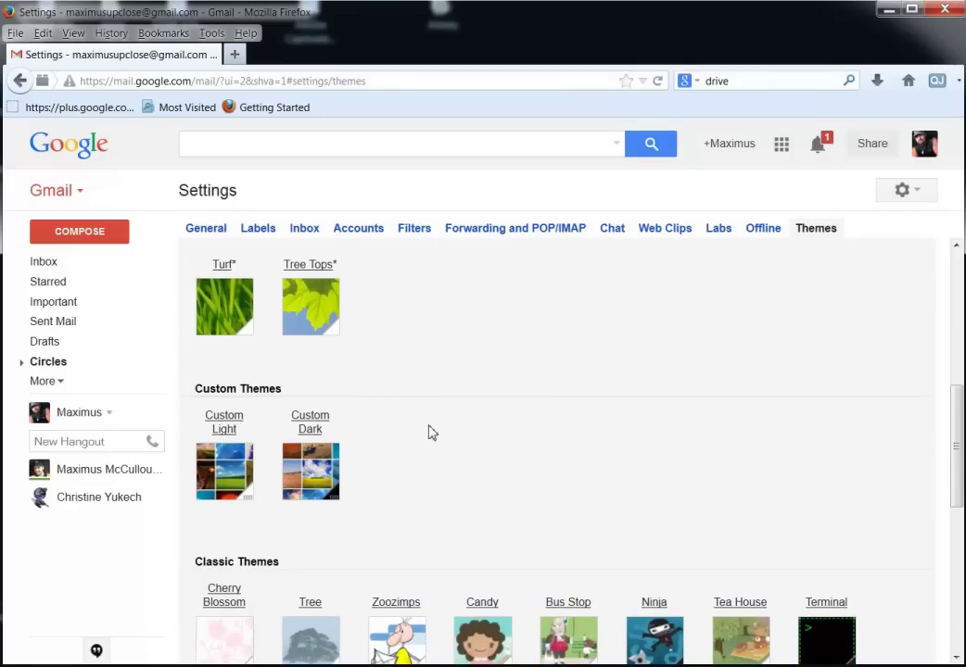
scroll(426, 431, down, 2)
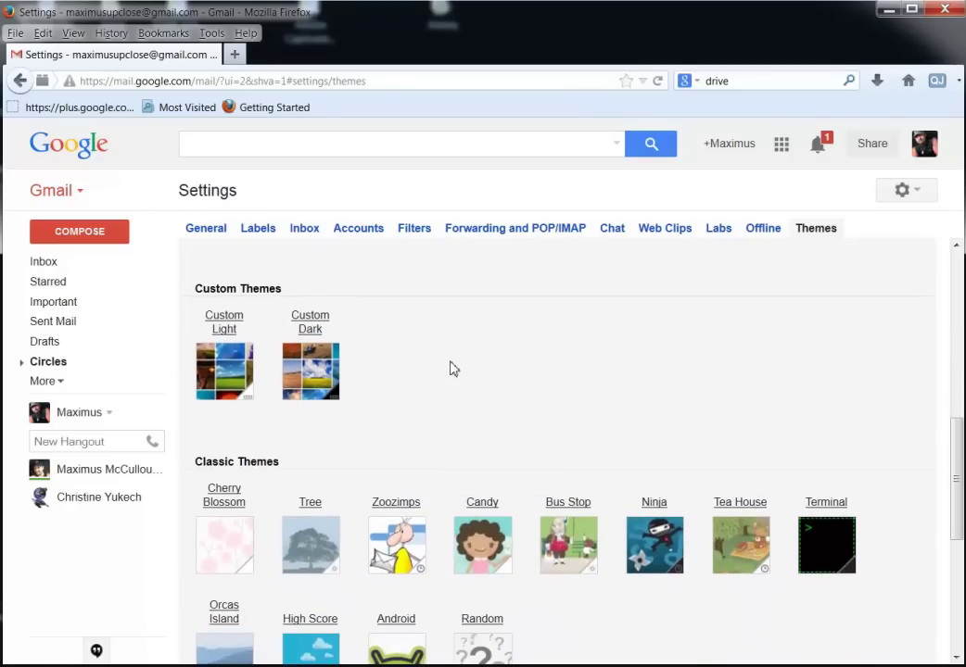
scroll(453, 374, down, 2)
scroll(452, 374, up, 4)
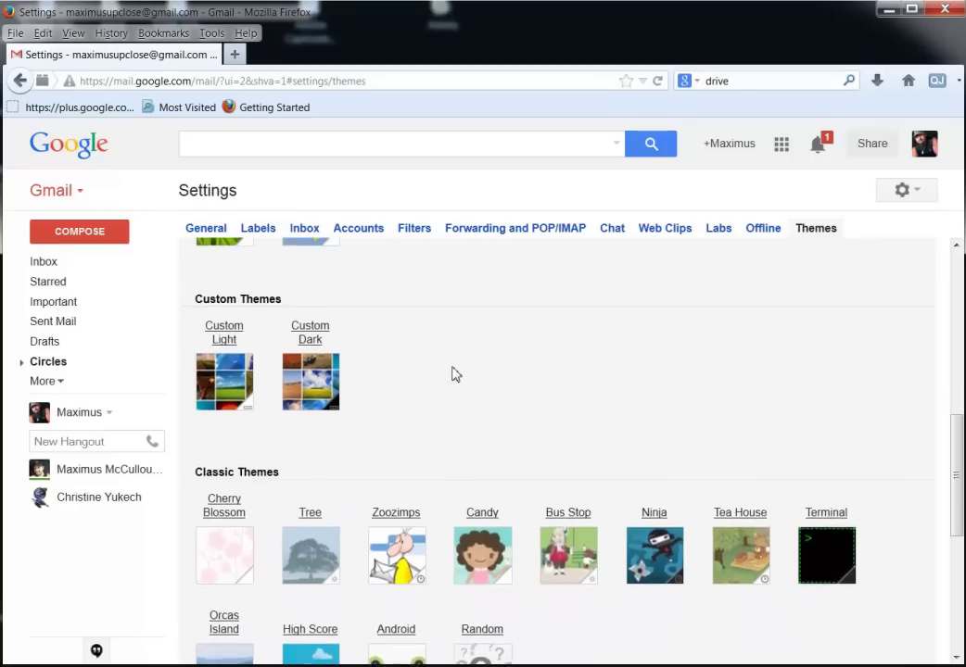
scroll(480, 400, up, 4)
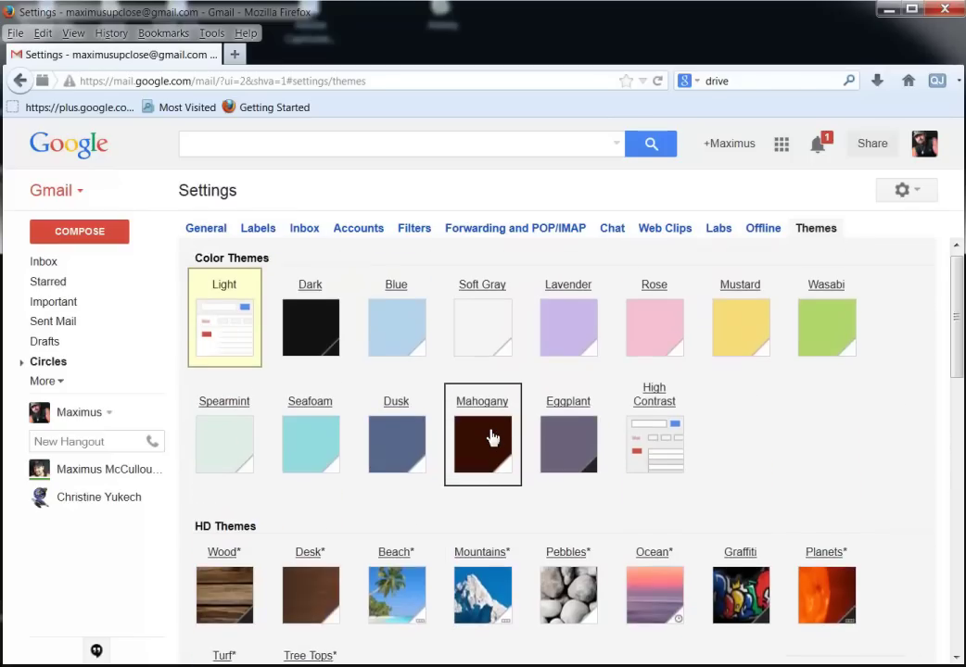
scroll(694, 458, down, 1)
Apply the Ocean HD theme, entering the user's city as its location.
click(656, 555)
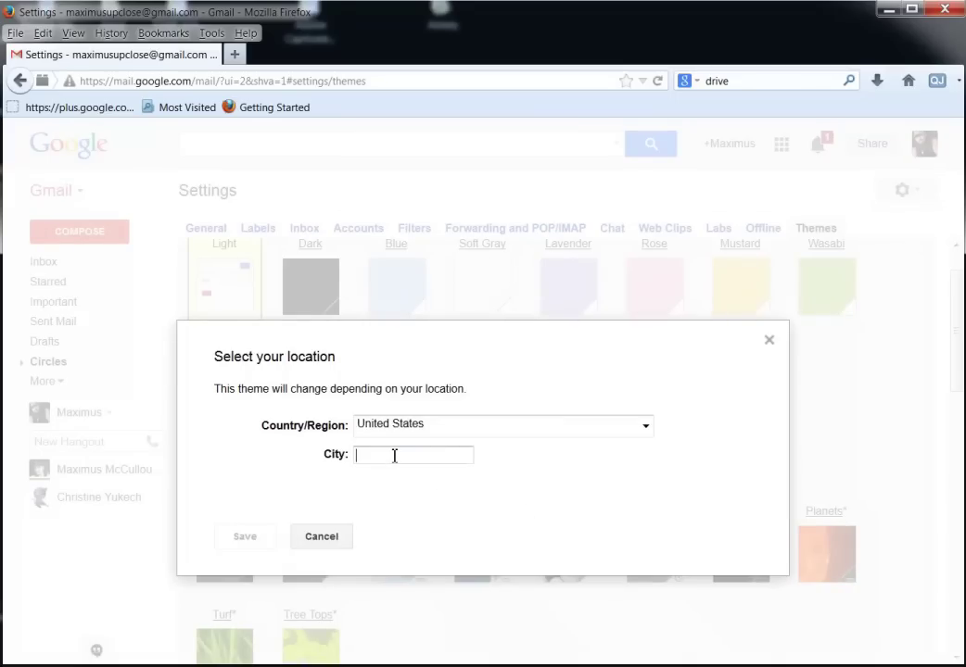
text(Boardman Ohio)
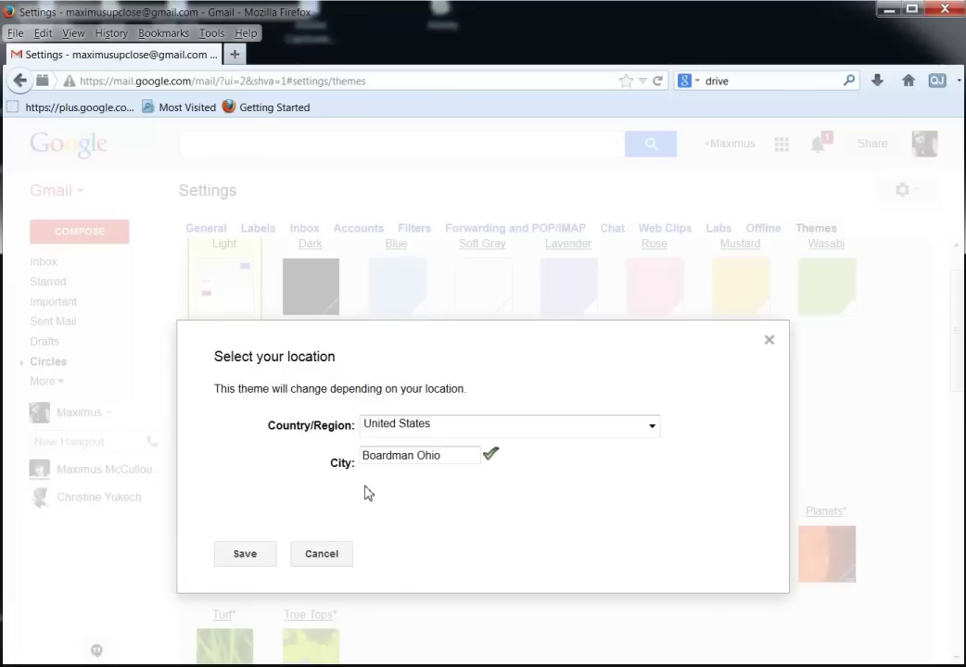
click(245, 554)
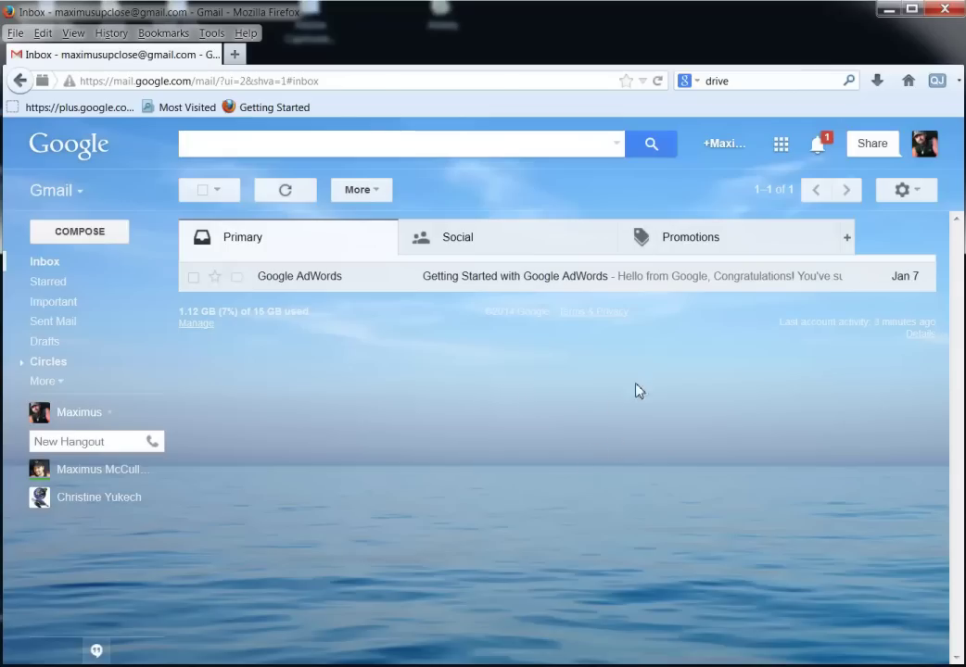
Replace the Ocean theme with the Mountains HD theme, then return to the inbox.
click(917, 193)
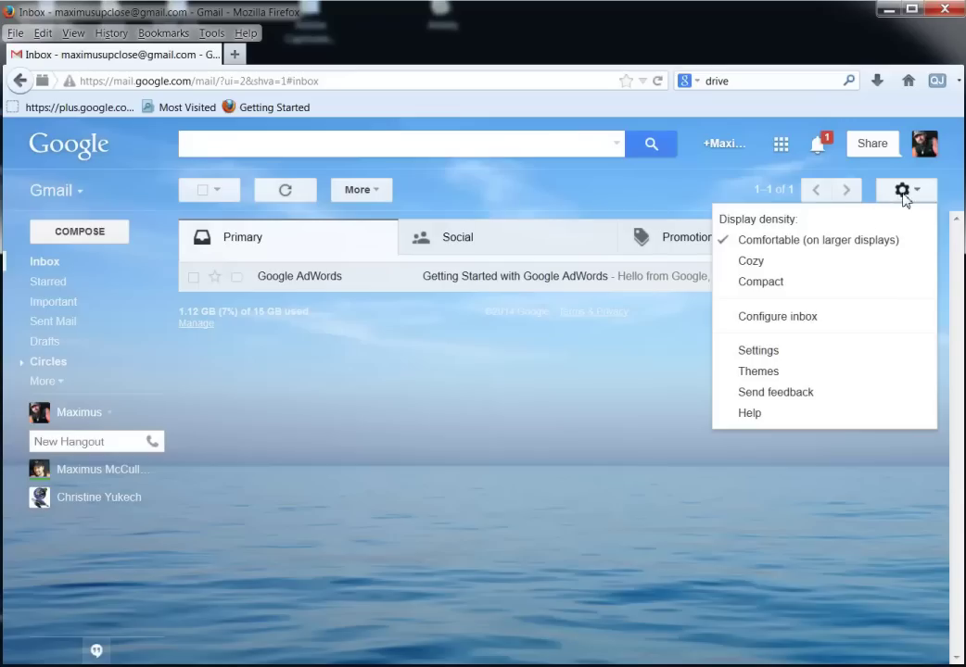
click(768, 373)
scroll(787, 390, down, 3)
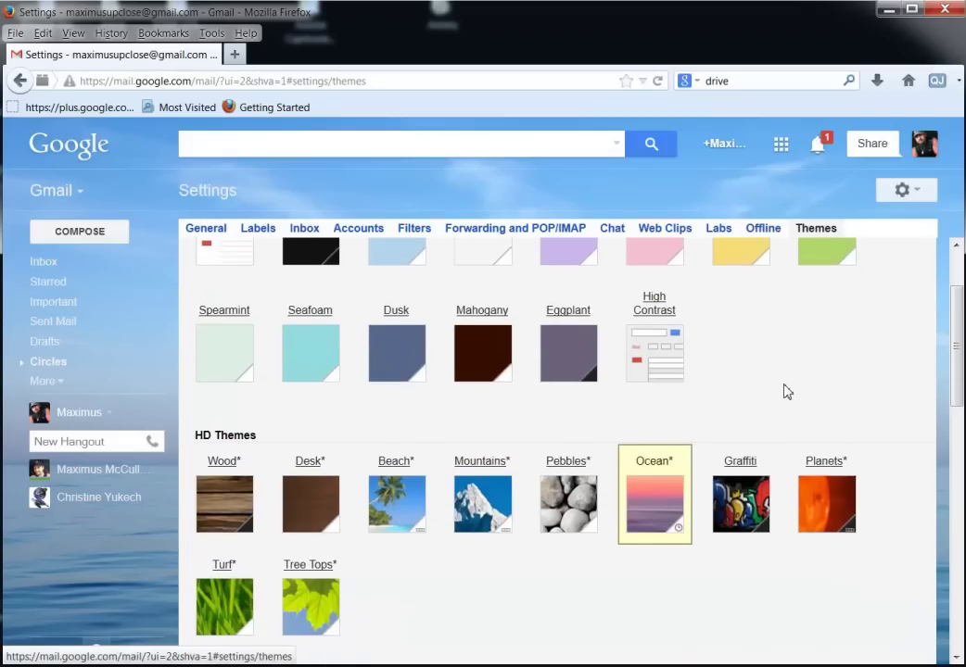
scroll(786, 390, down, 2)
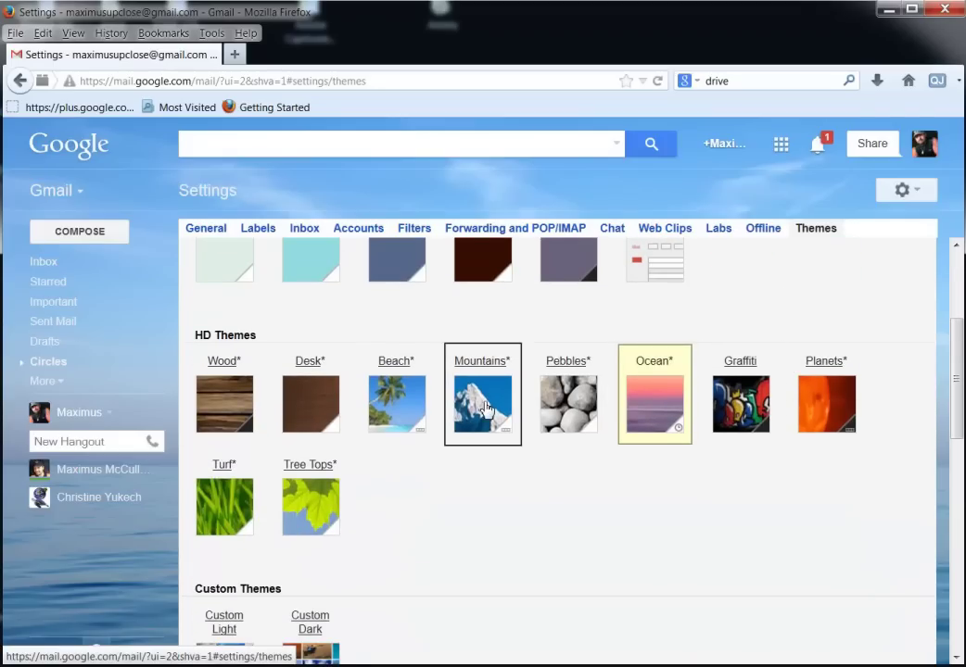
click(484, 409)
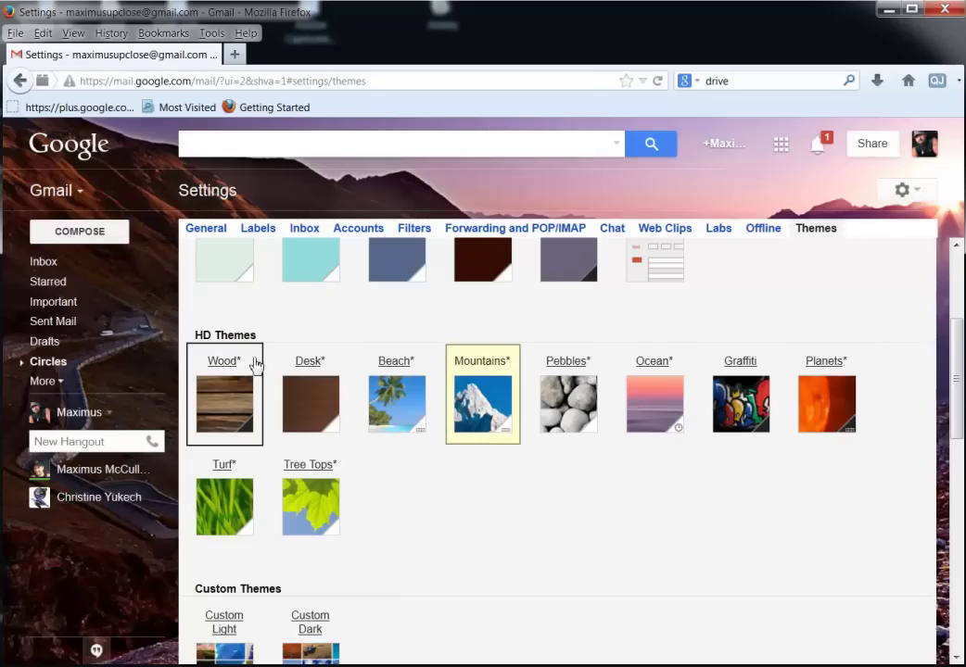
scroll(732, 456, down, 5)
scroll(741, 465, down, 5)
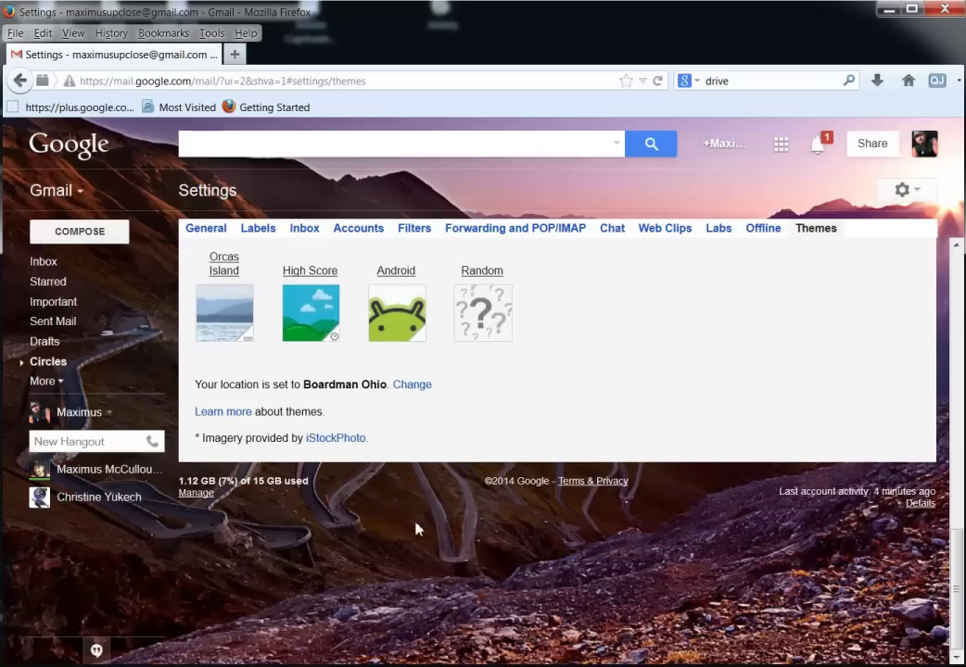
click(42, 263)
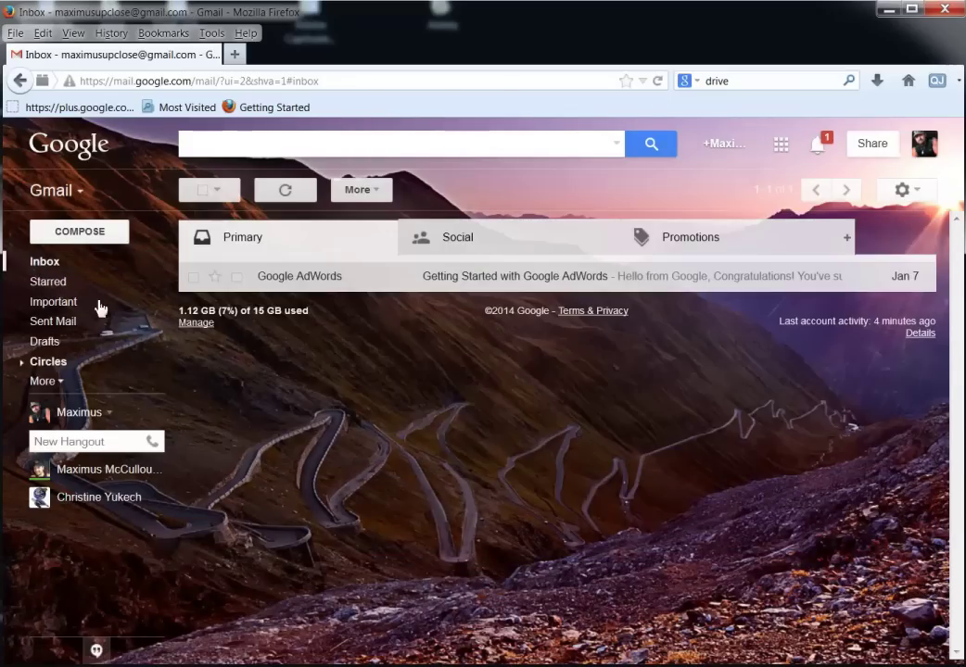
Look through the Social and other inbox category tabs, then return to Primary.
click(517, 237)
click(727, 234)
click(562, 237)
click(283, 243)
Turn off the Promotions and Social inbox categories and save.
click(847, 239)
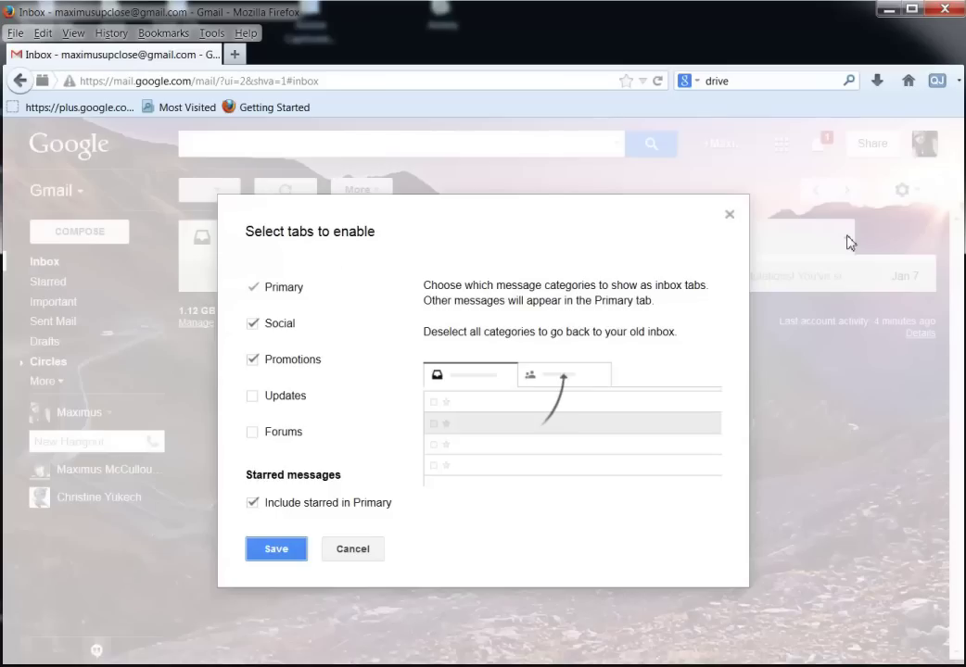
click(252, 361)
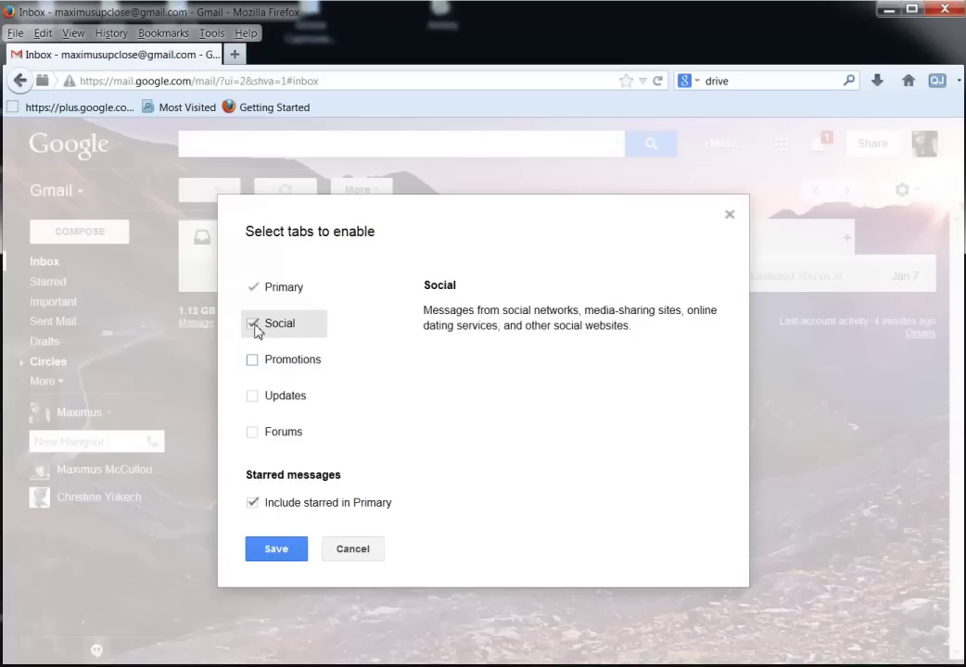
click(253, 324)
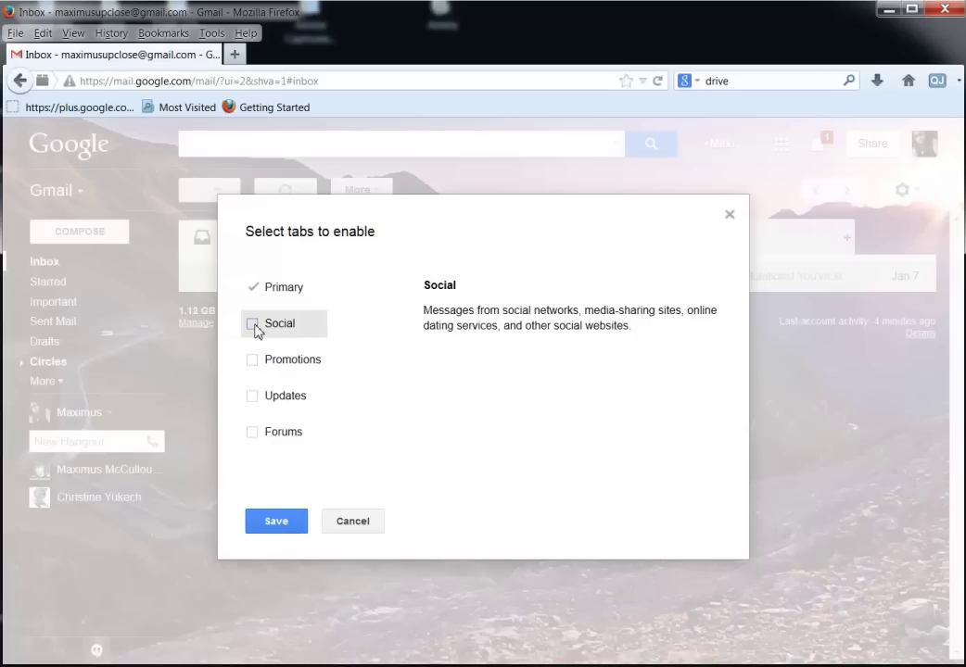
click(285, 525)
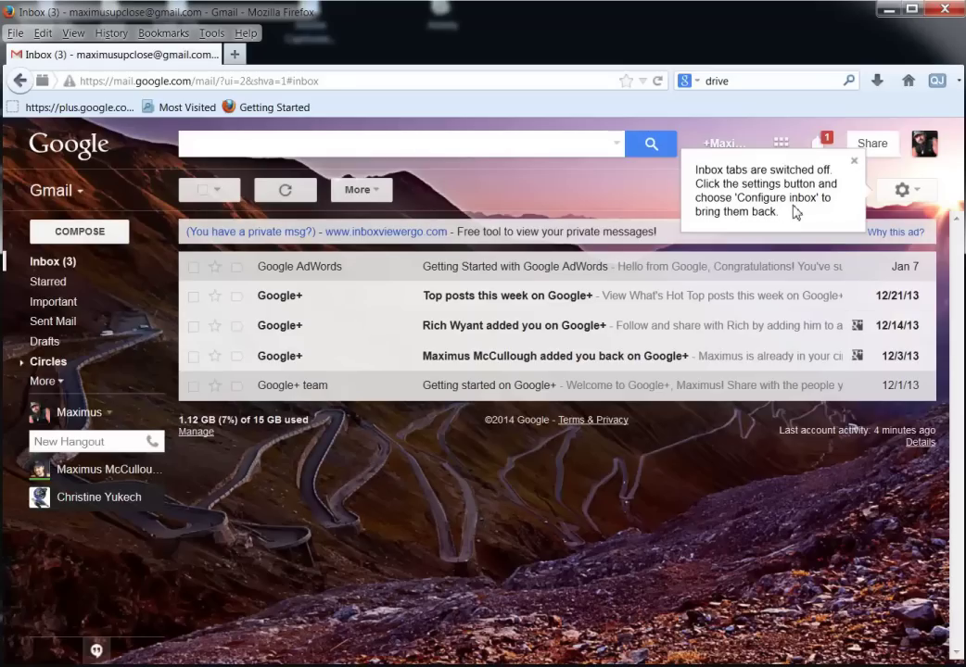
In Configure inbox, enable Social, Promotions, Updates and Forums and save.
click(905, 193)
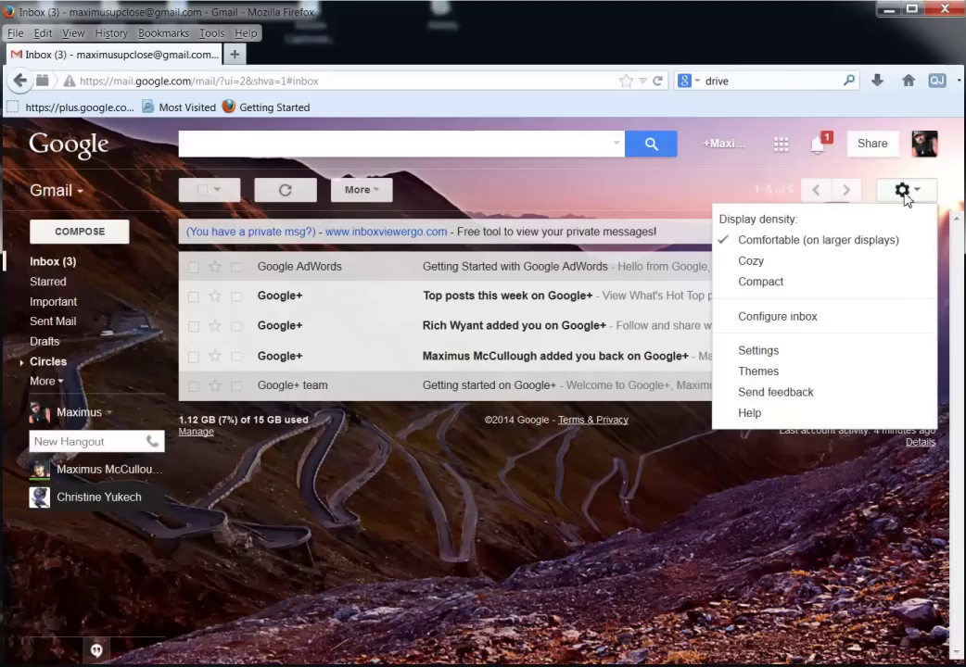
click(802, 322)
click(252, 338)
click(252, 374)
click(252, 409)
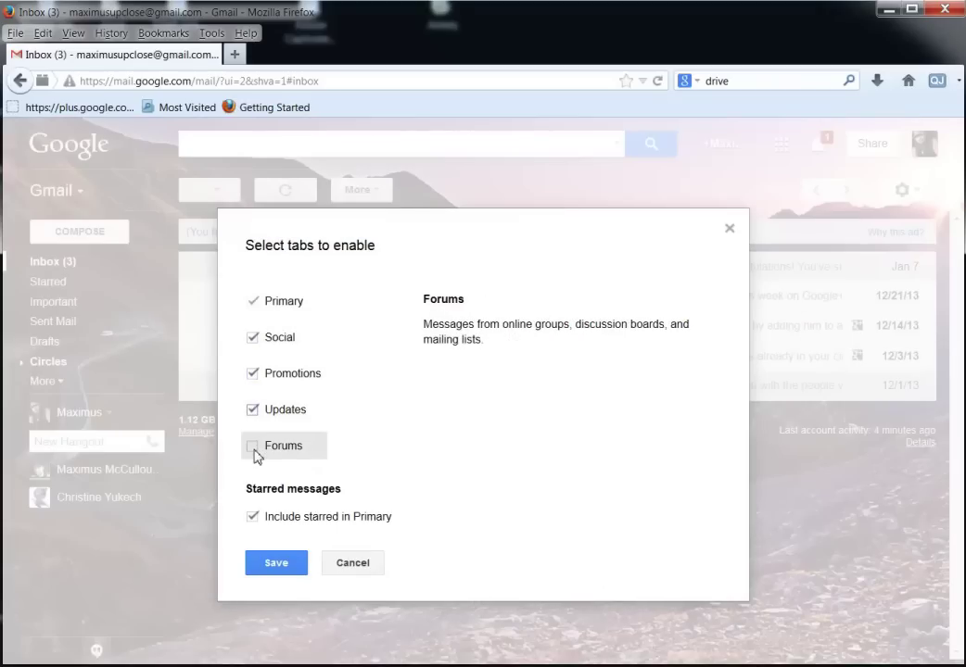
click(252, 445)
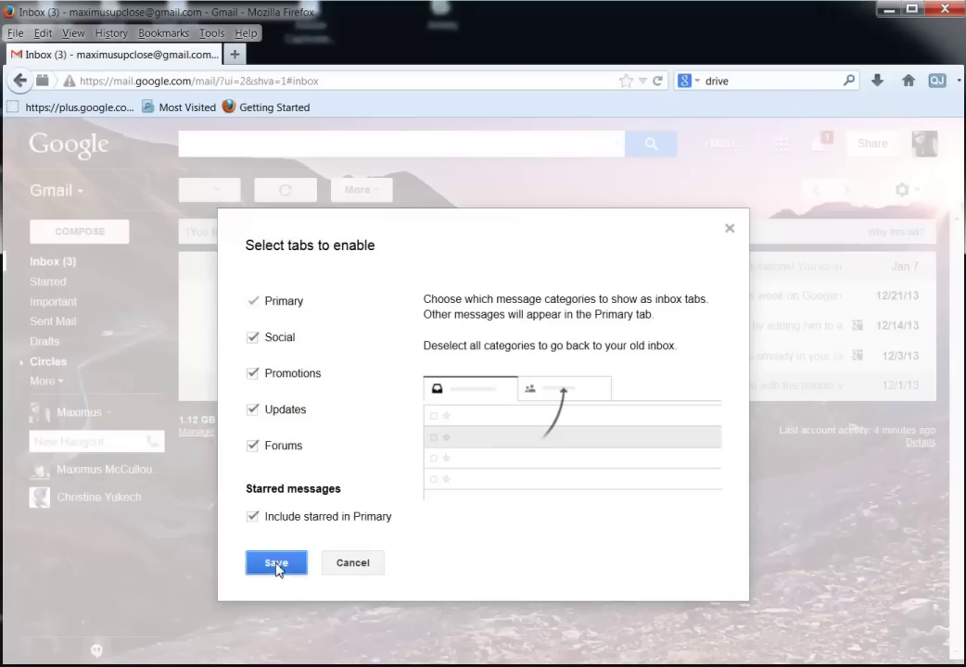
click(277, 567)
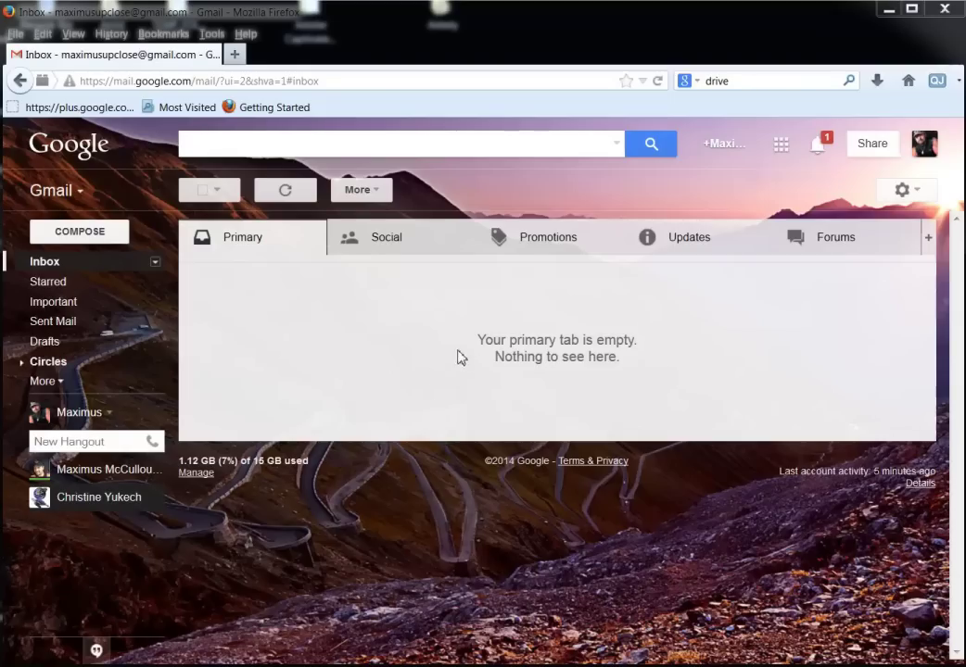
click(369, 246)
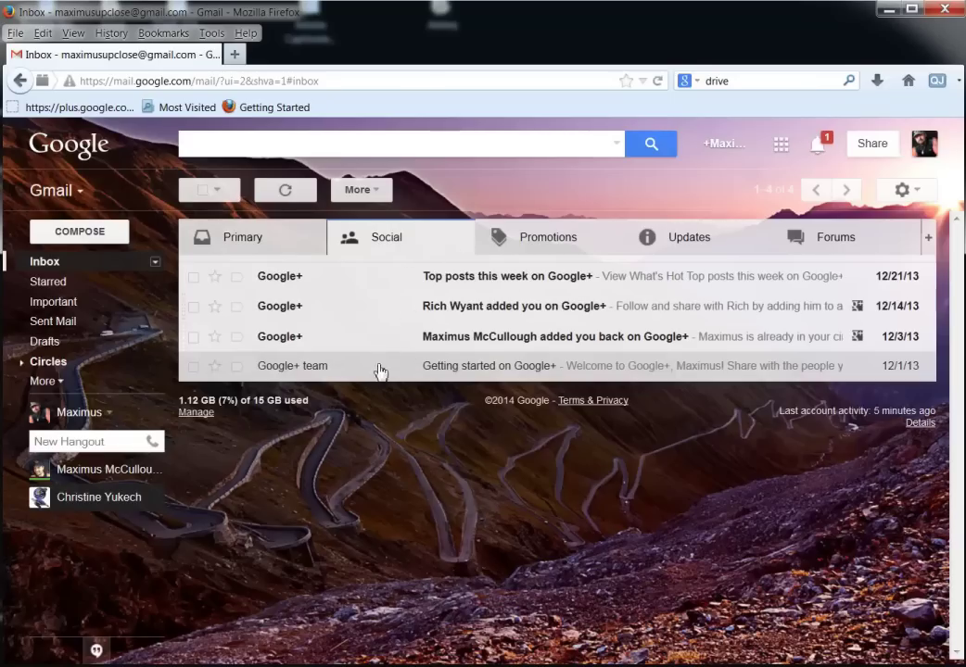
click(532, 244)
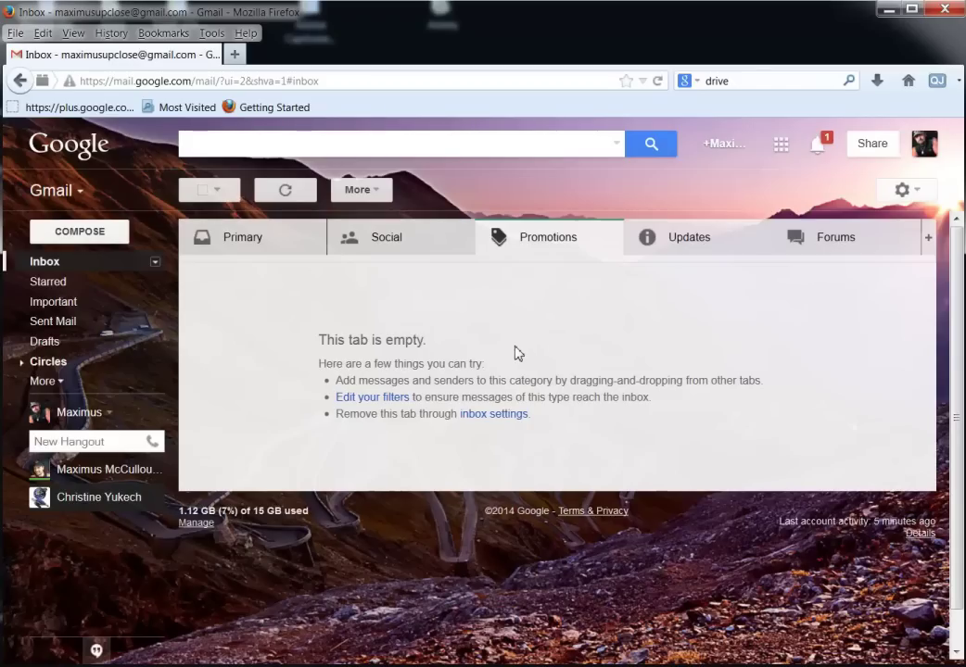
click(686, 246)
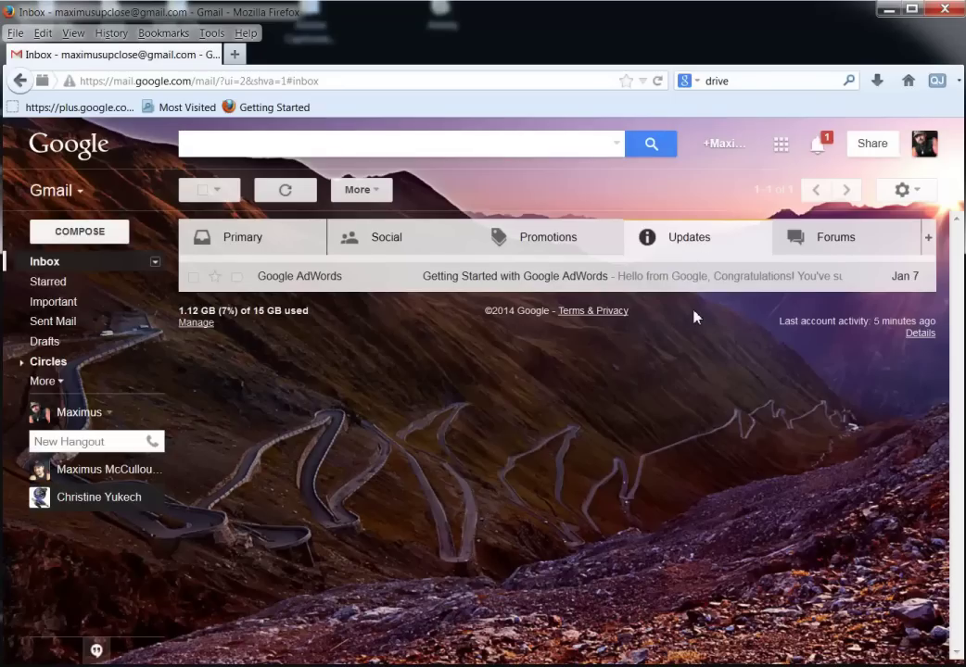
click(828, 249)
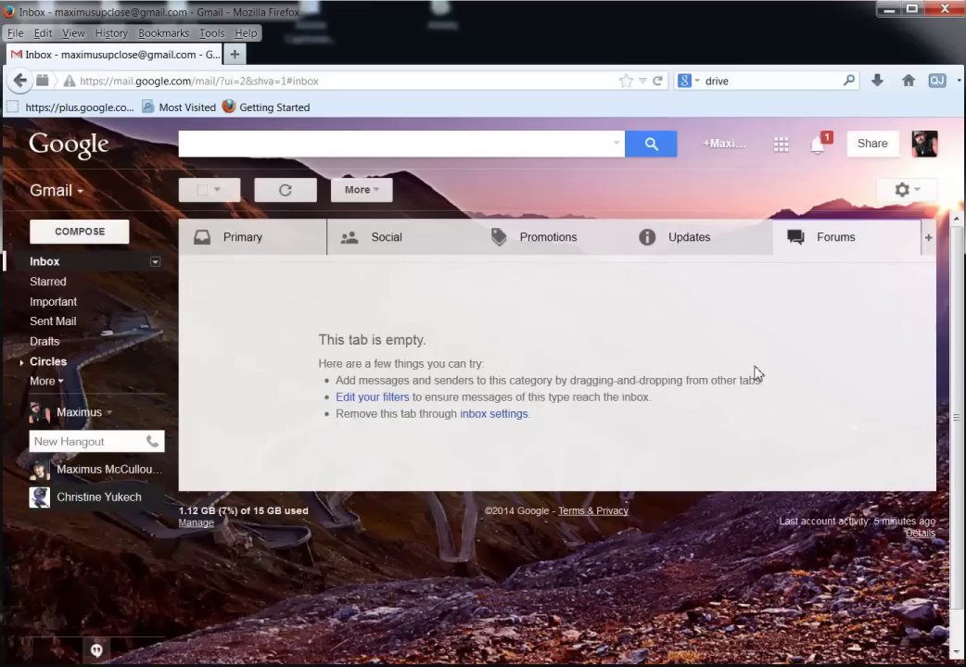
click(269, 248)
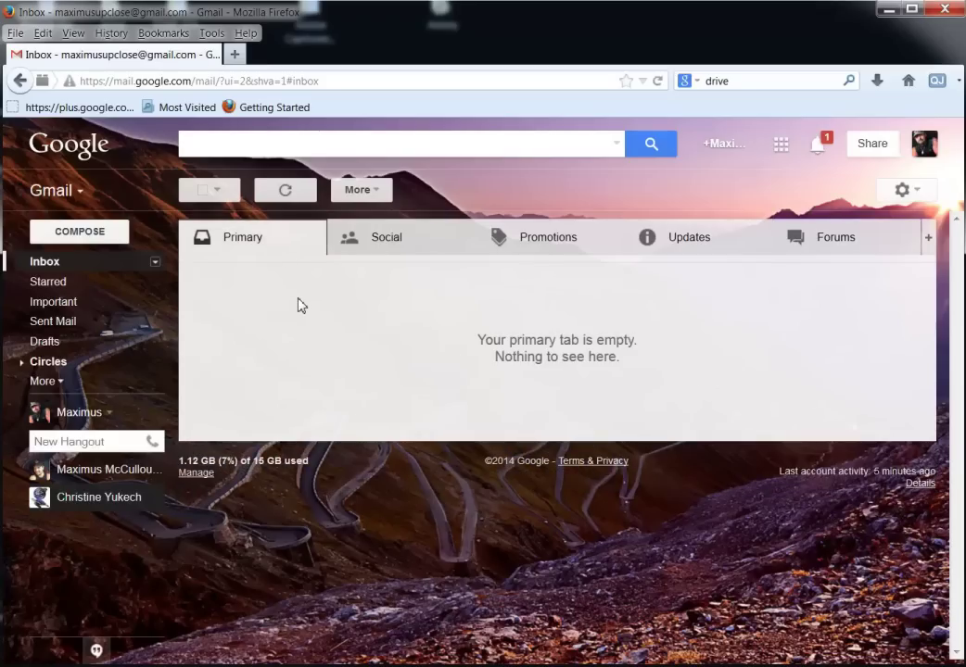
click(57, 387)
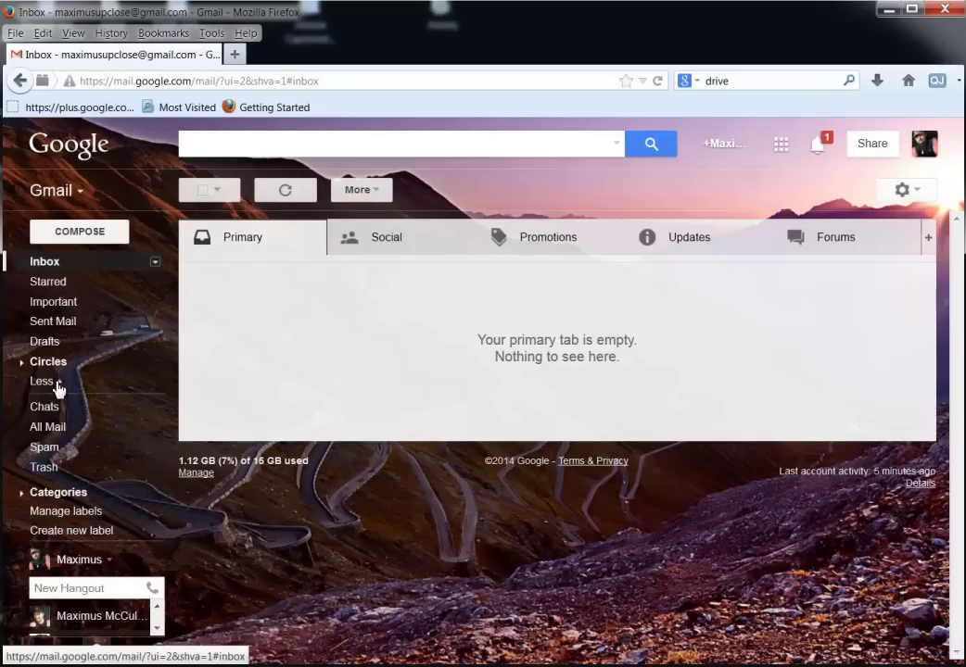
click(43, 446)
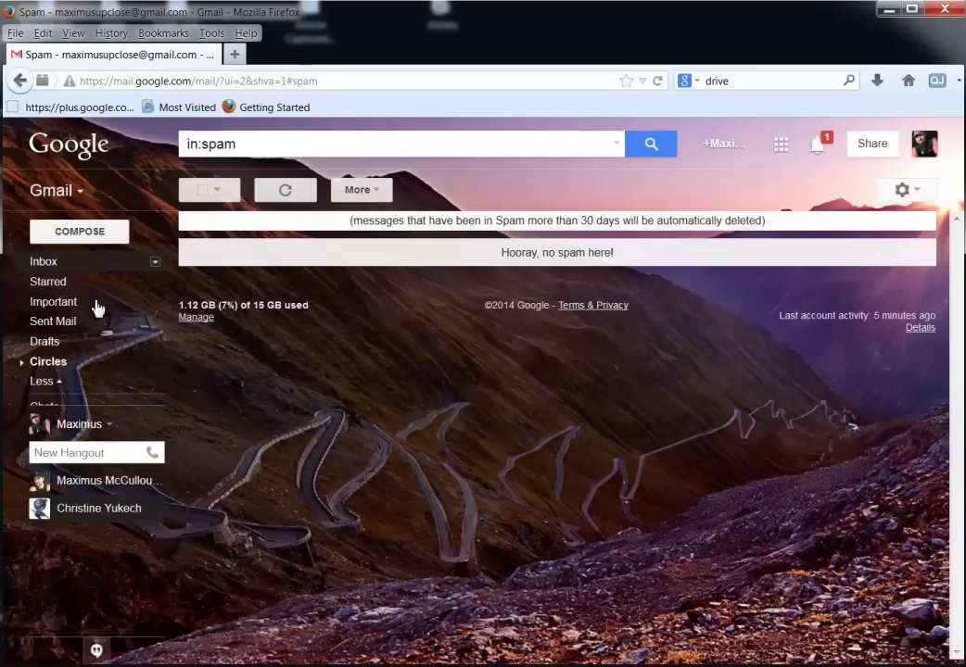
click(46, 262)
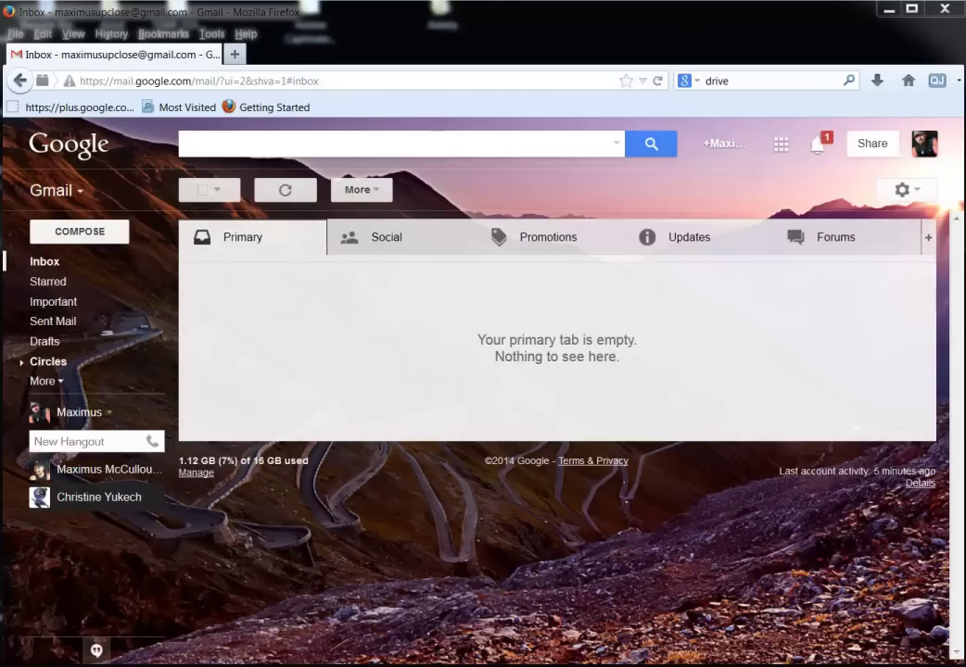
key(alt+Tab)
drag(335, 60, 460, 34)
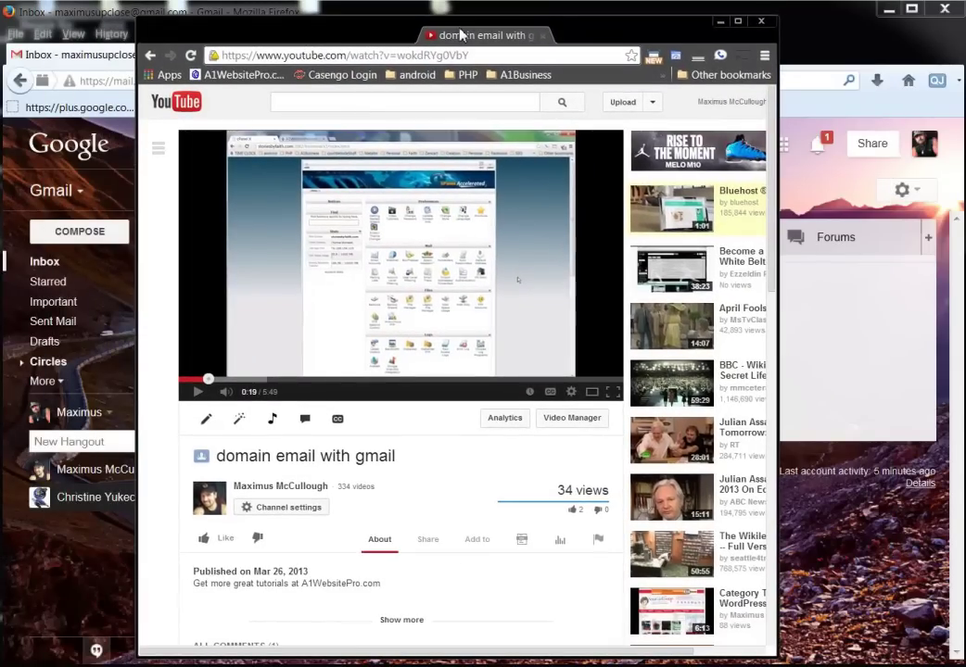
drag(461, 34, 964, 42)
key(alt+Tab)
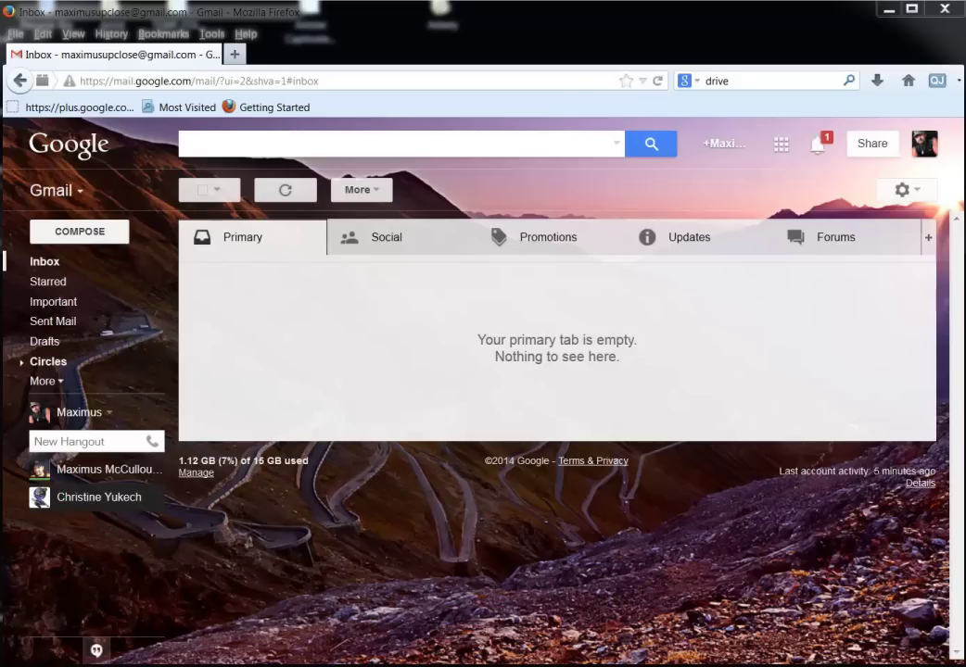
Read the 'test' email under the Updates tab, then go back to the inbox list.
click(724, 250)
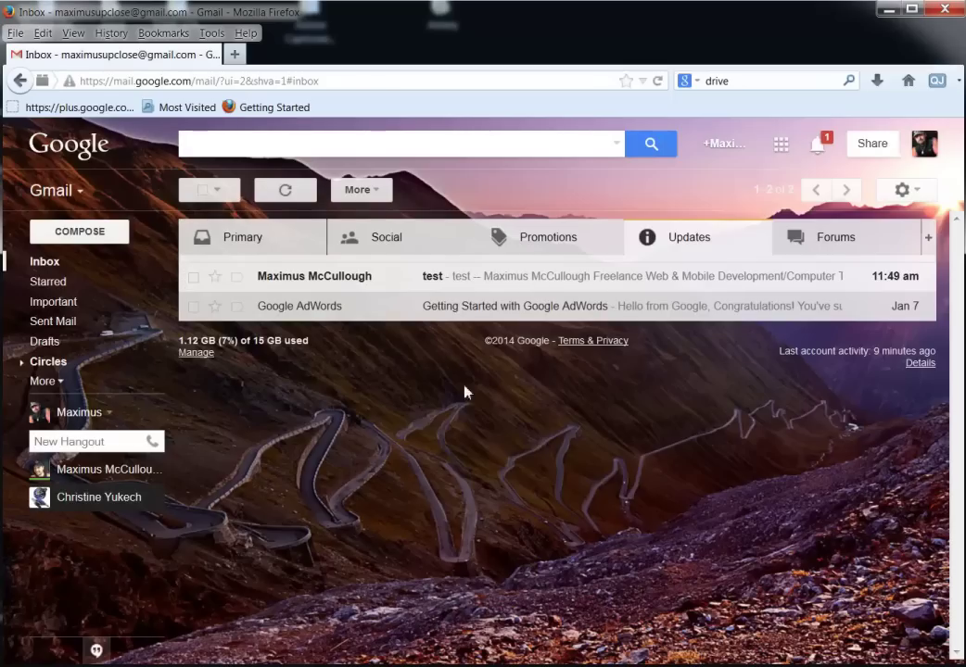
click(553, 285)
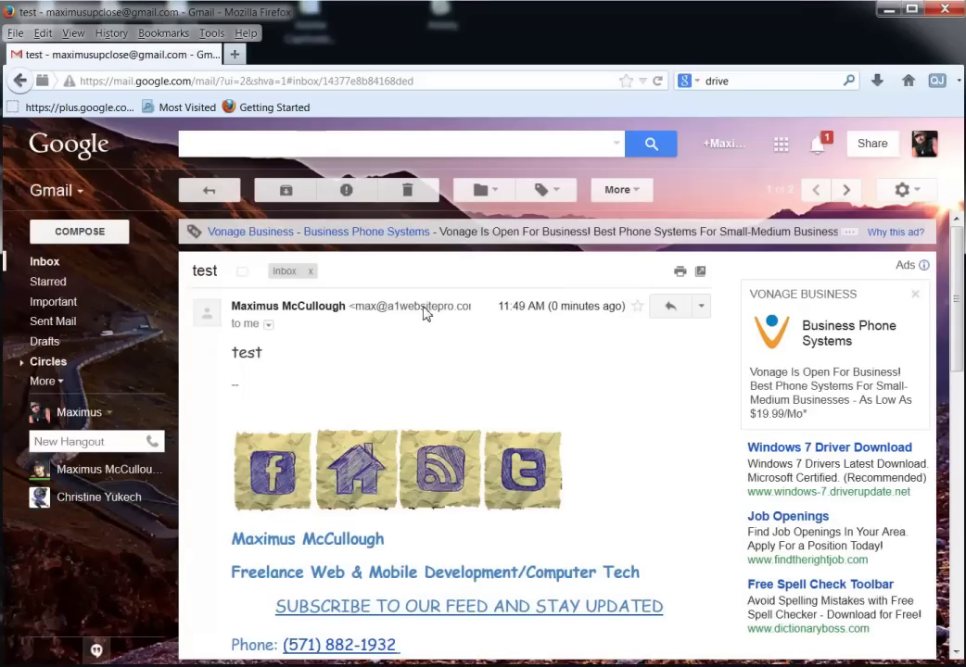
click(209, 189)
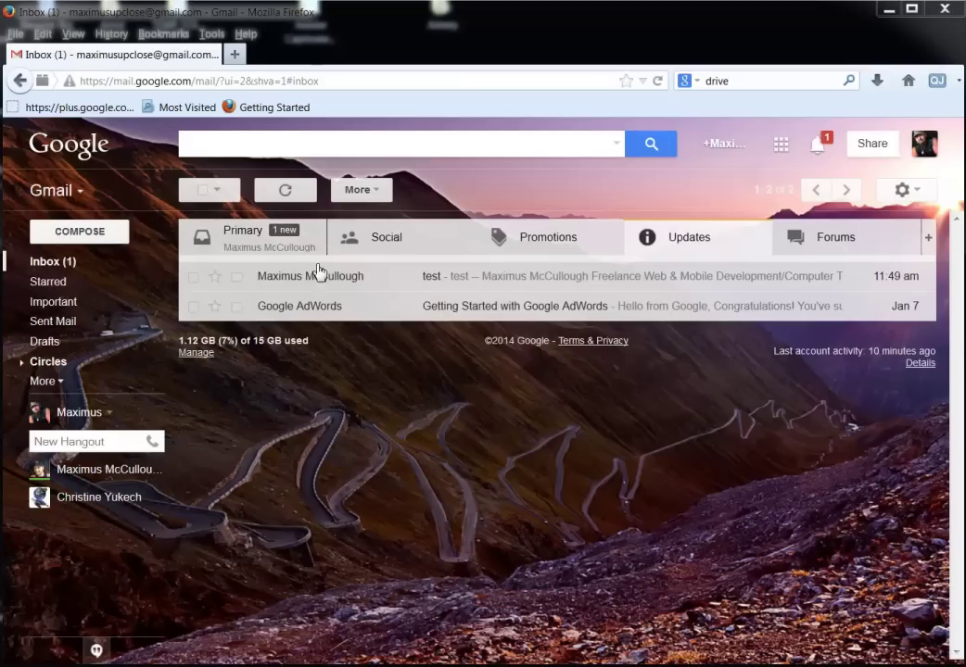
Read the 'this is test 2' email in the Primary tab, then return to the inbox.
click(245, 243)
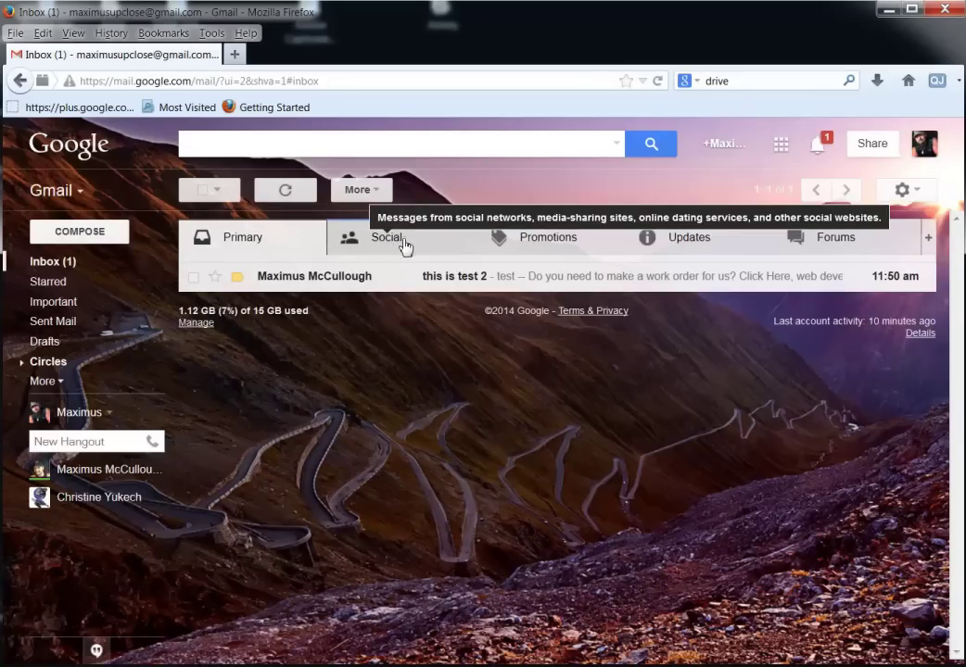
click(443, 281)
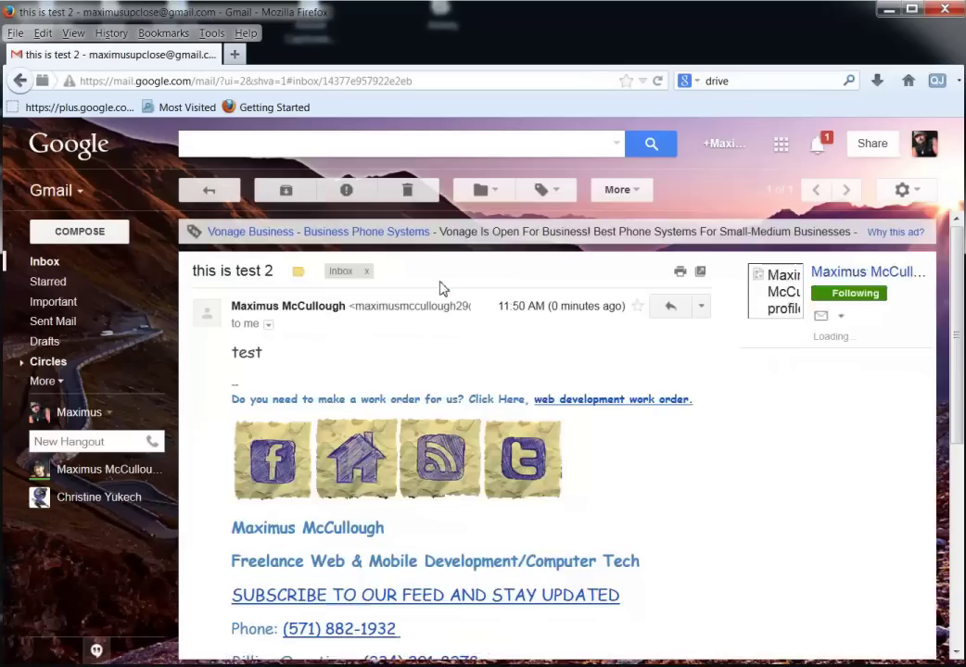
click(37, 263)
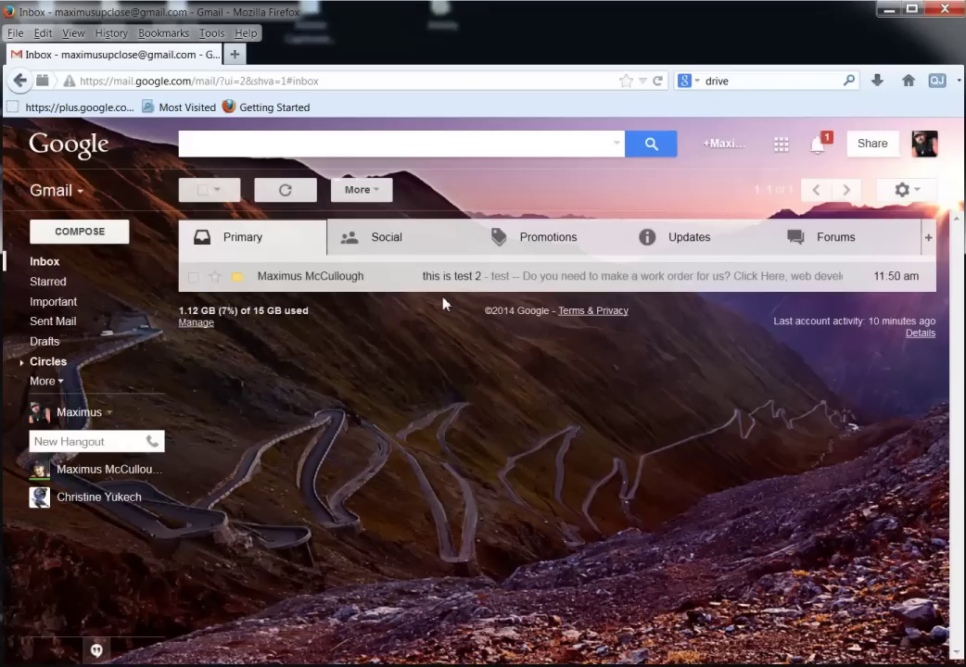
Star the 'this is test 2' email, archive it, and view it in the Starred folder.
click(215, 279)
click(215, 278)
click(193, 278)
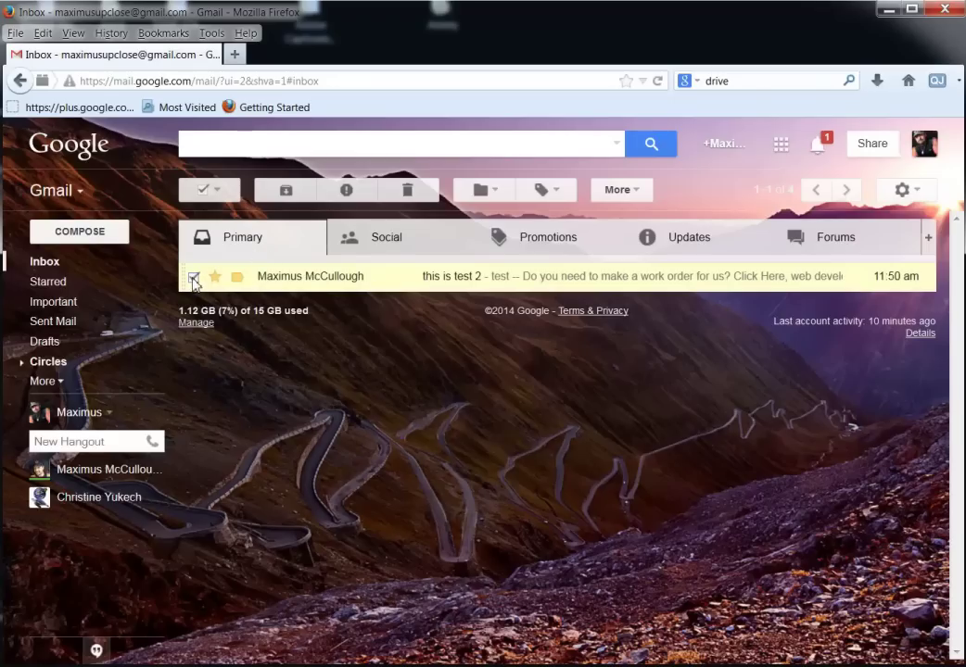
click(285, 191)
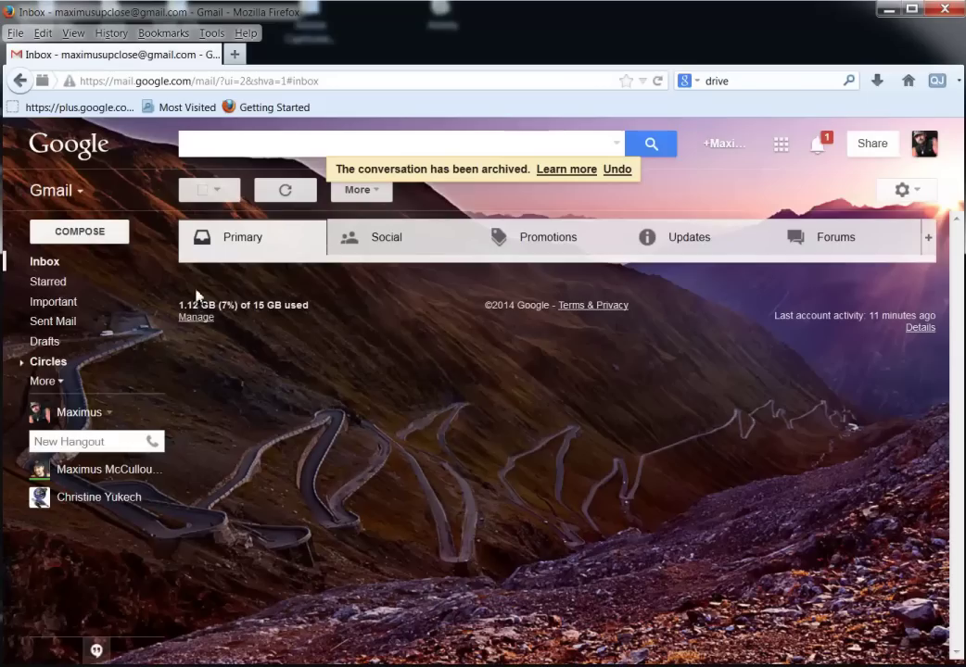
click(53, 289)
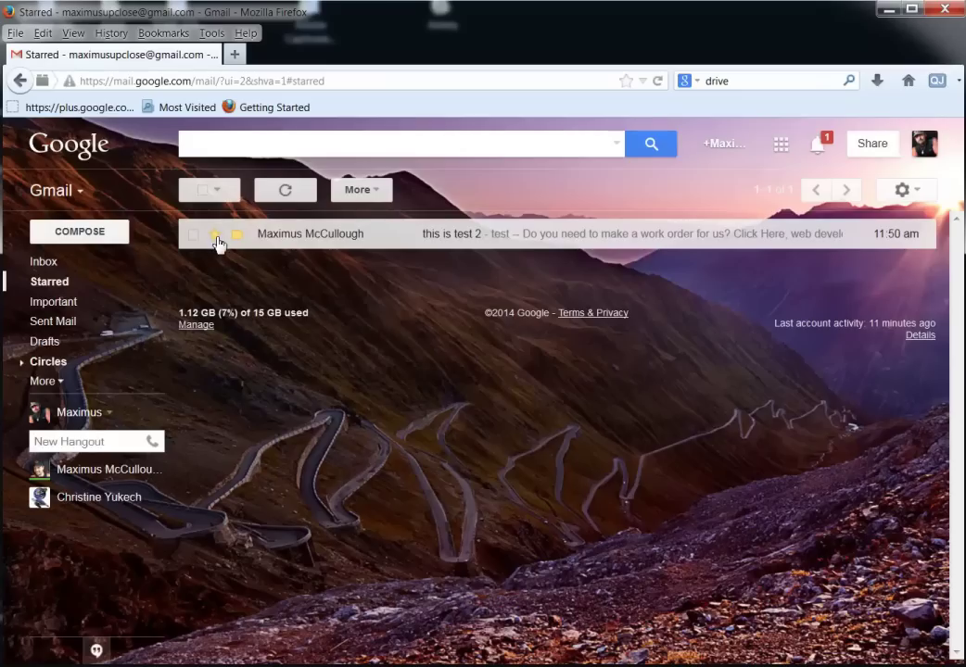
Mark 'this is test 2' as not important in the Important view, then check Starred.
click(54, 303)
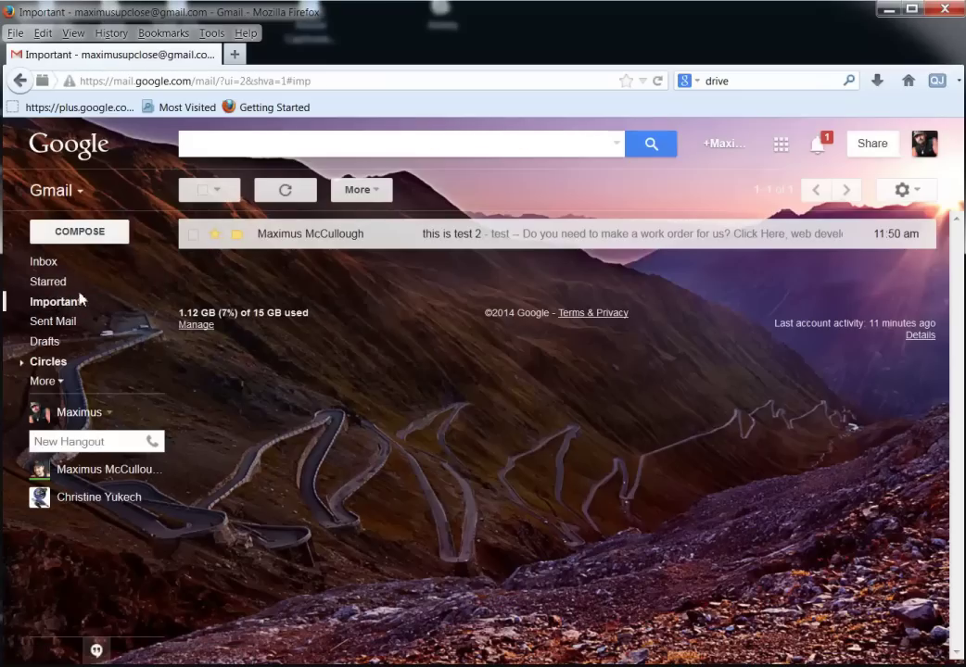
click(238, 237)
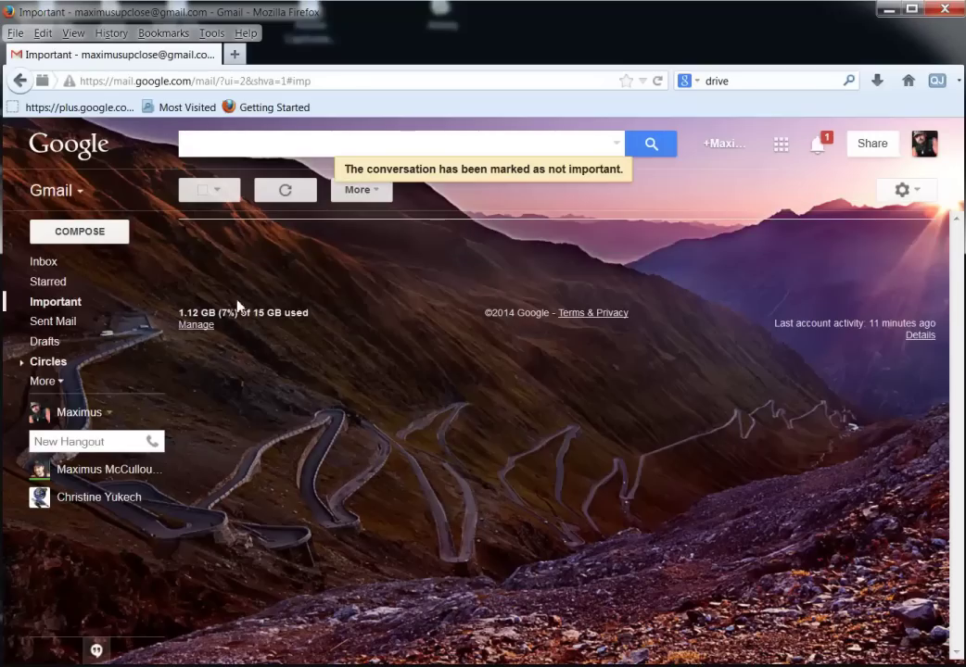
click(57, 311)
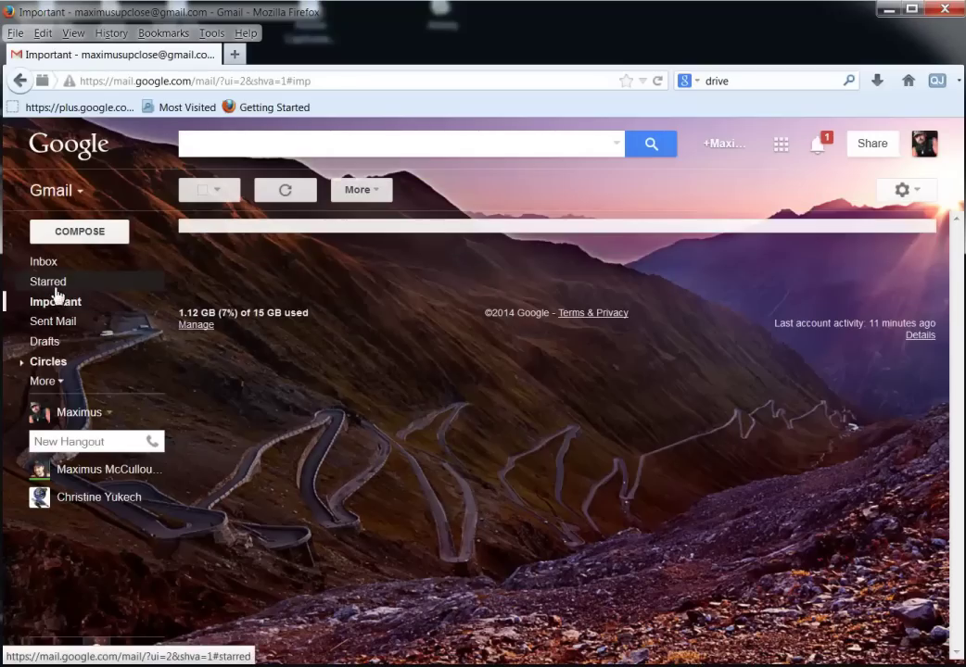
click(53, 284)
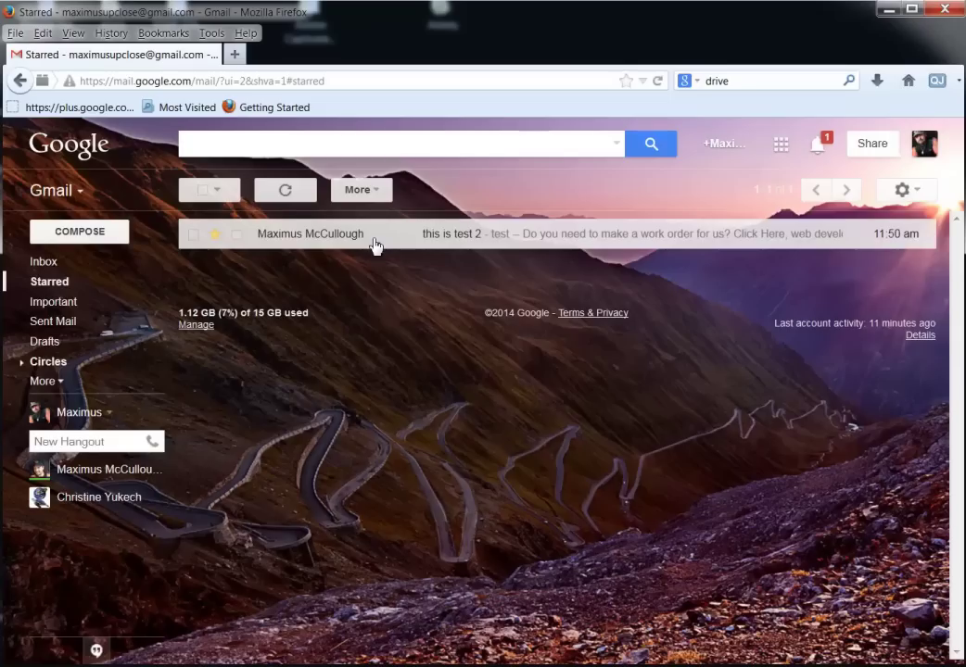
Open the 'test' email from Updates, expand the More labels, and show its Reply-arrow actions.
click(53, 263)
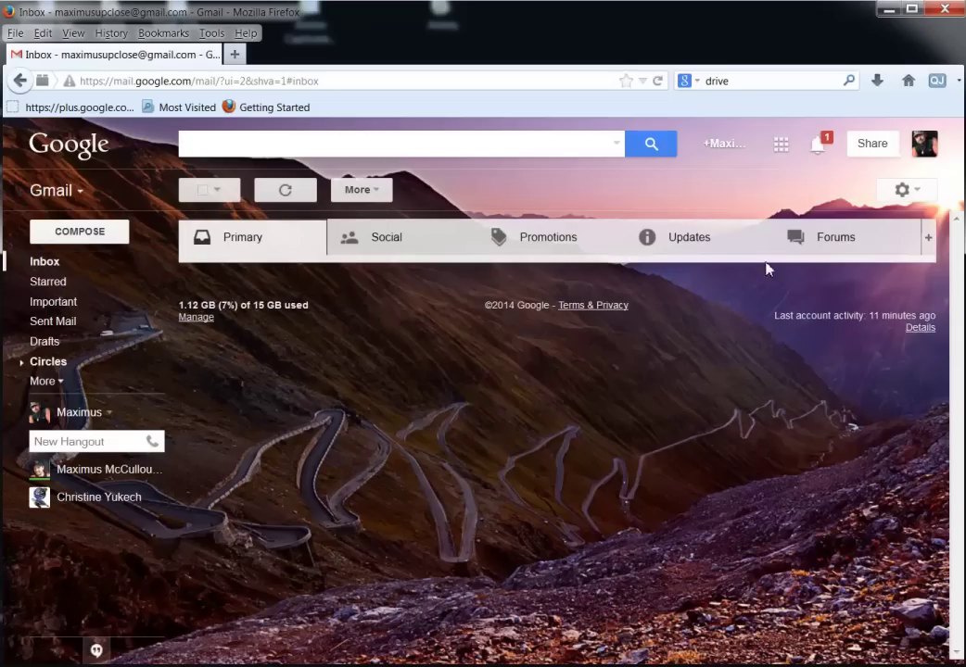
click(701, 243)
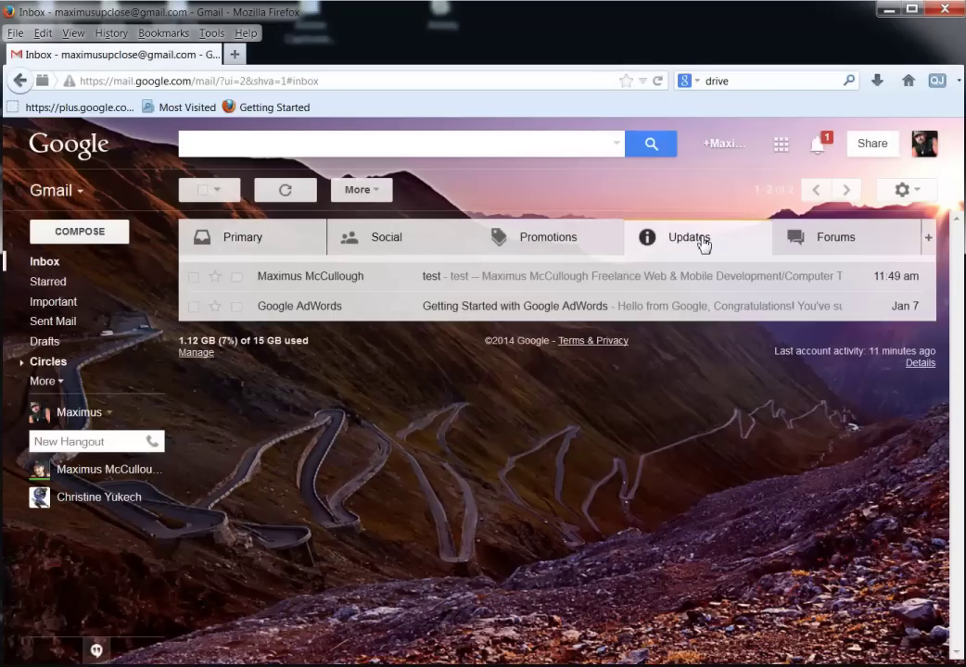
click(440, 284)
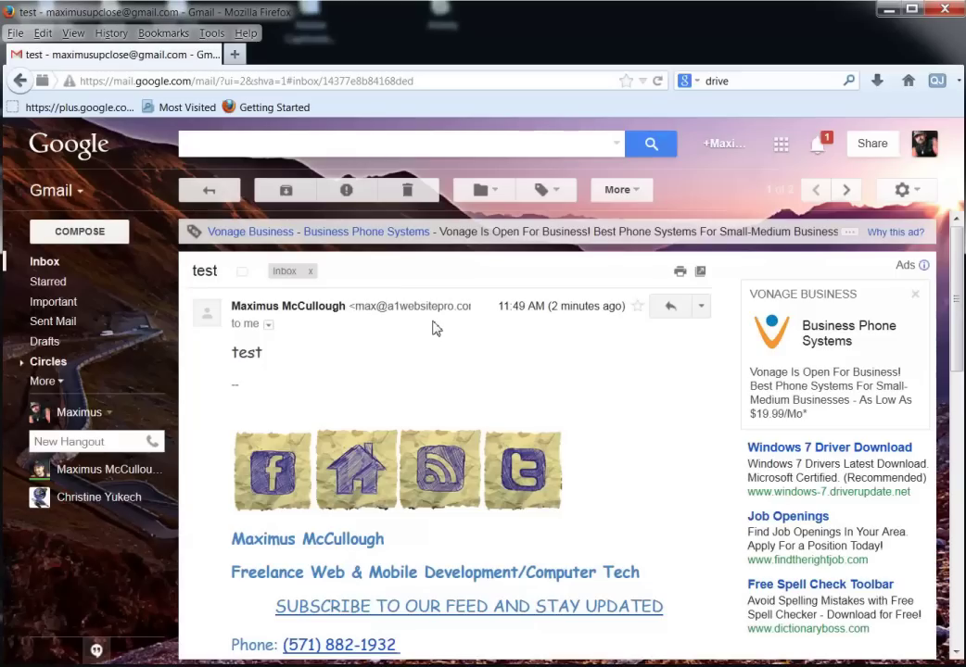
click(48, 386)
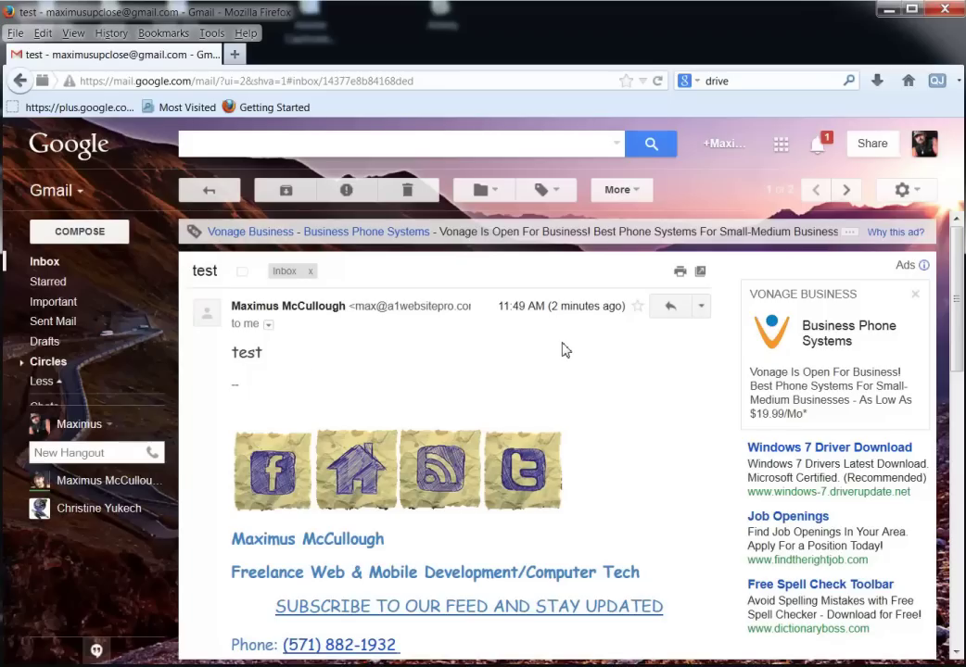
click(702, 310)
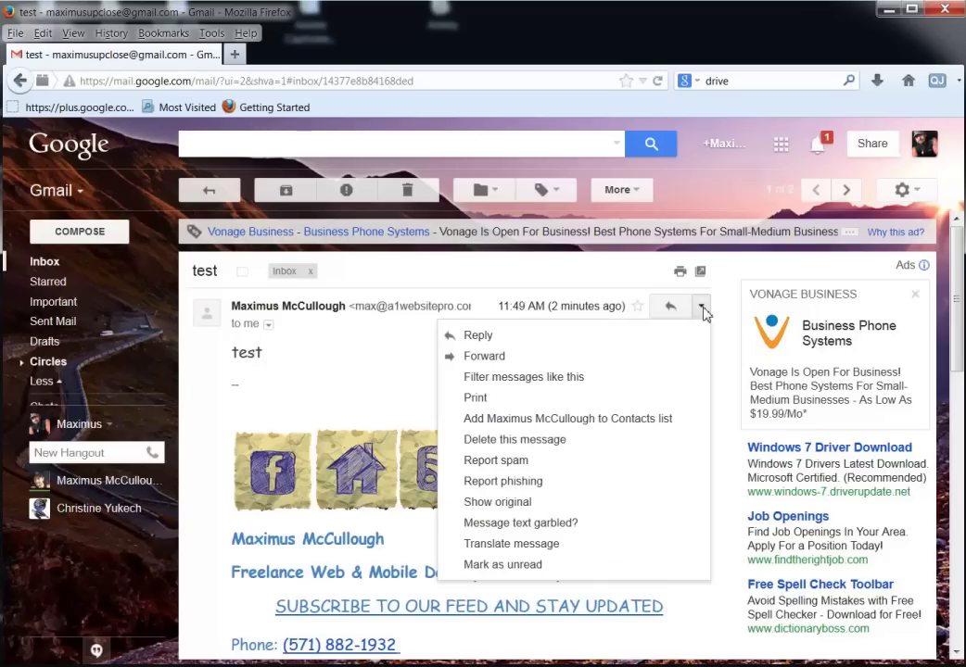
Filter messages like the test email's sender and review the To, Subject and word criteria.
click(516, 380)
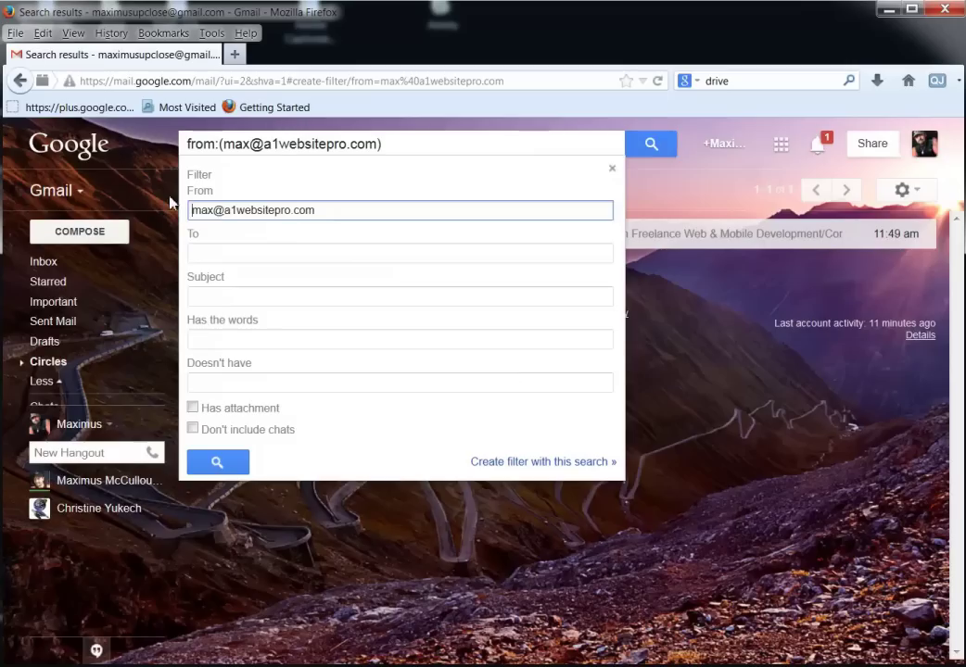
drag(325, 212, 187, 211)
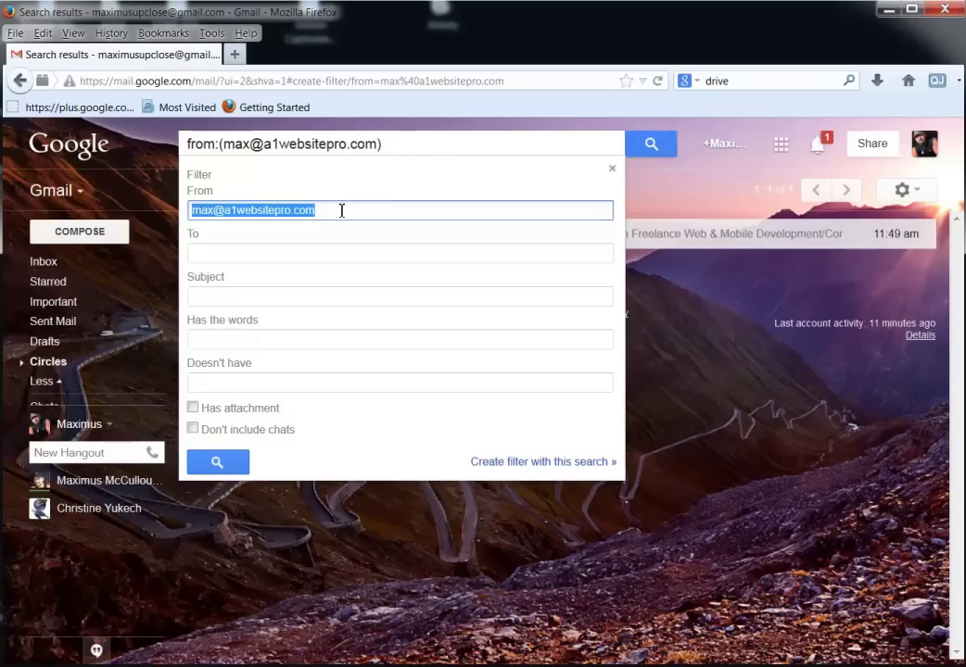
click(261, 254)
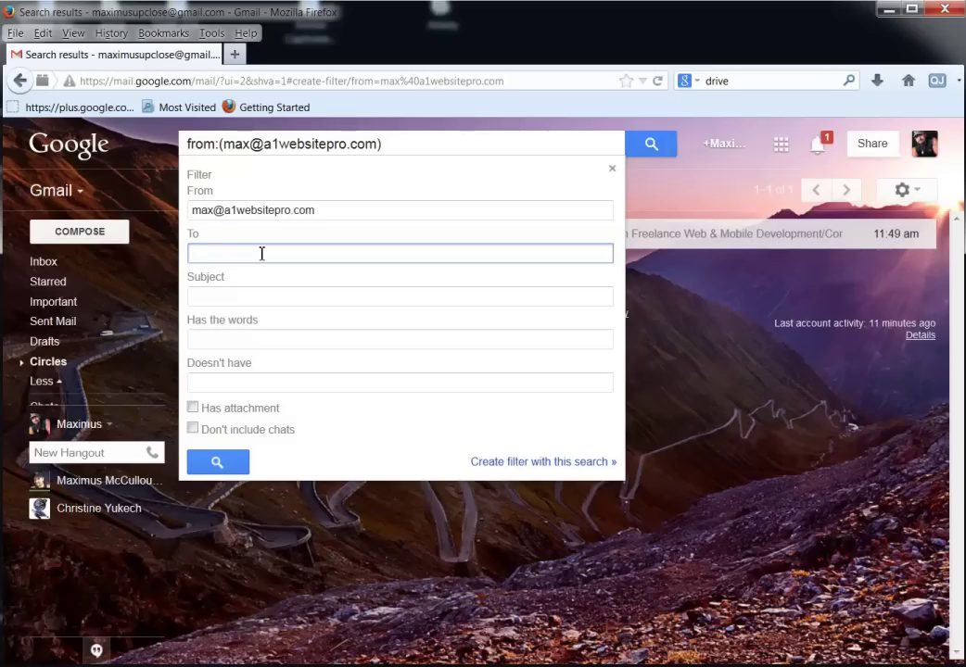
click(255, 298)
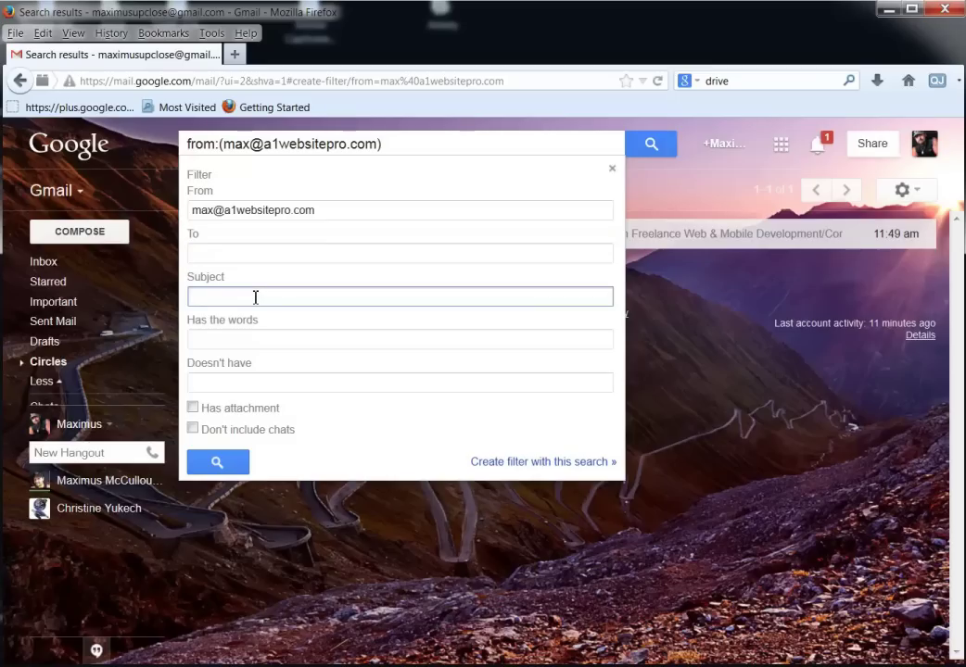
click(253, 341)
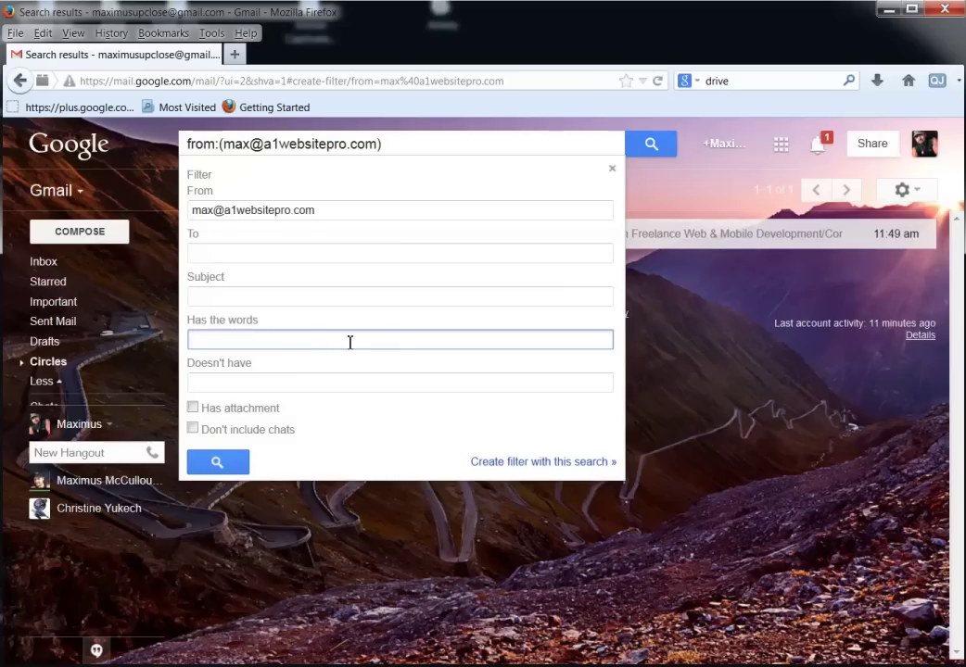
click(290, 385)
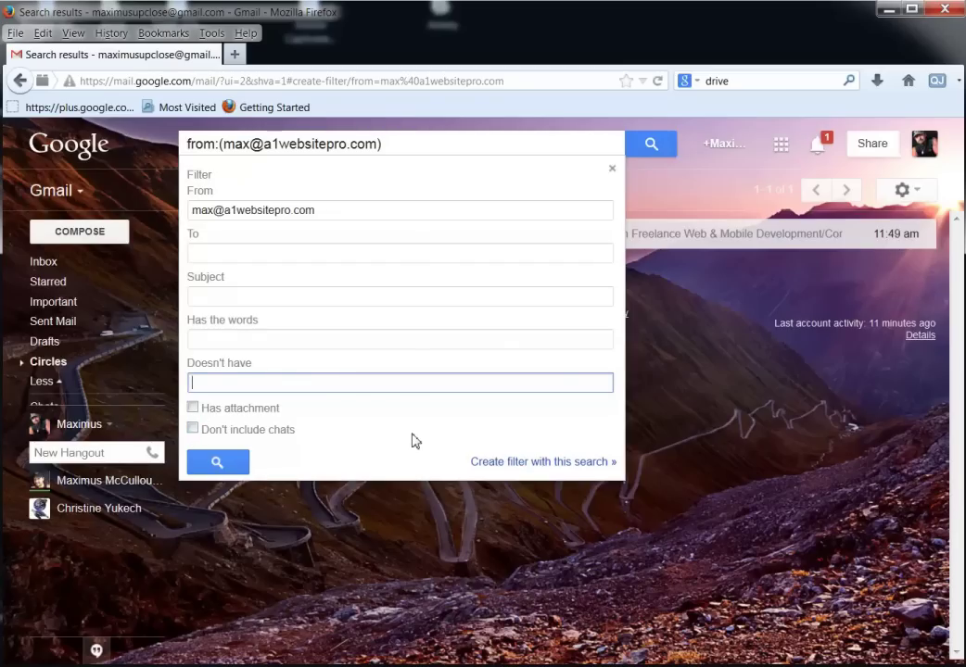
Show the filter's action choices, then close the filter form and open the matching test email.
click(528, 464)
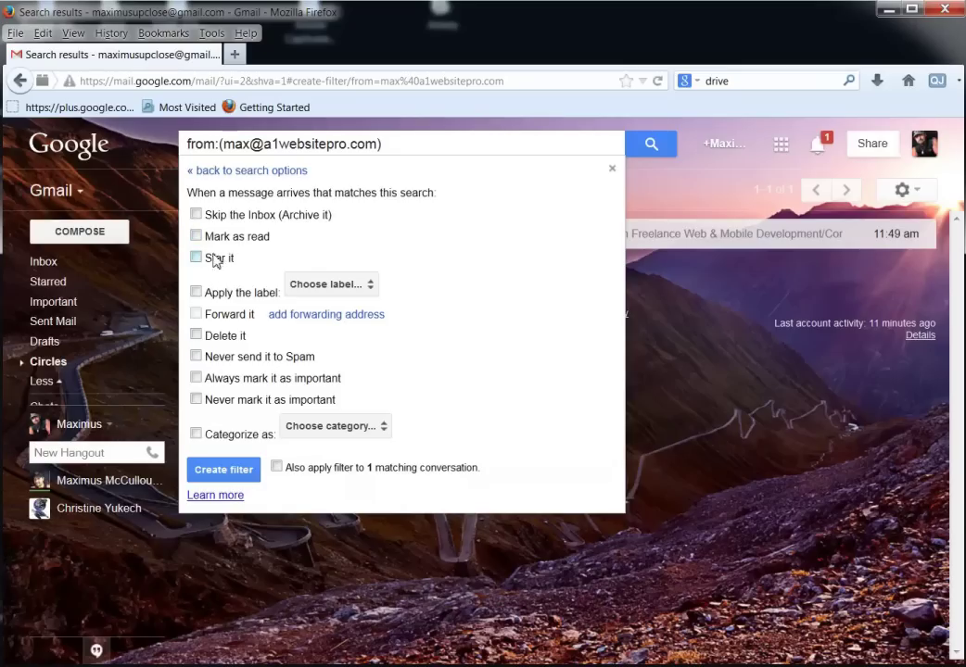
click(378, 144)
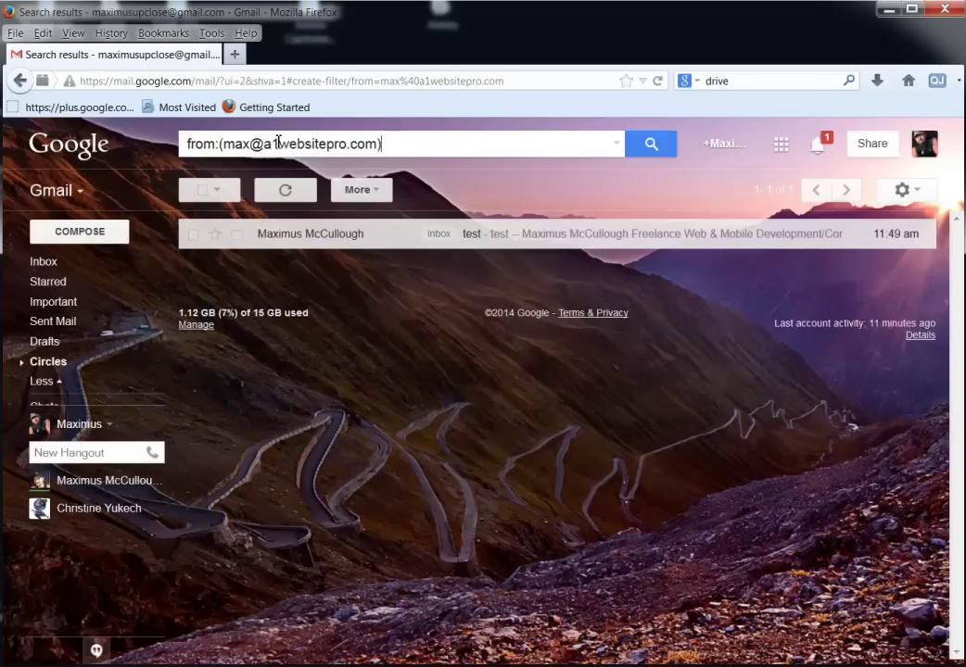
click(429, 239)
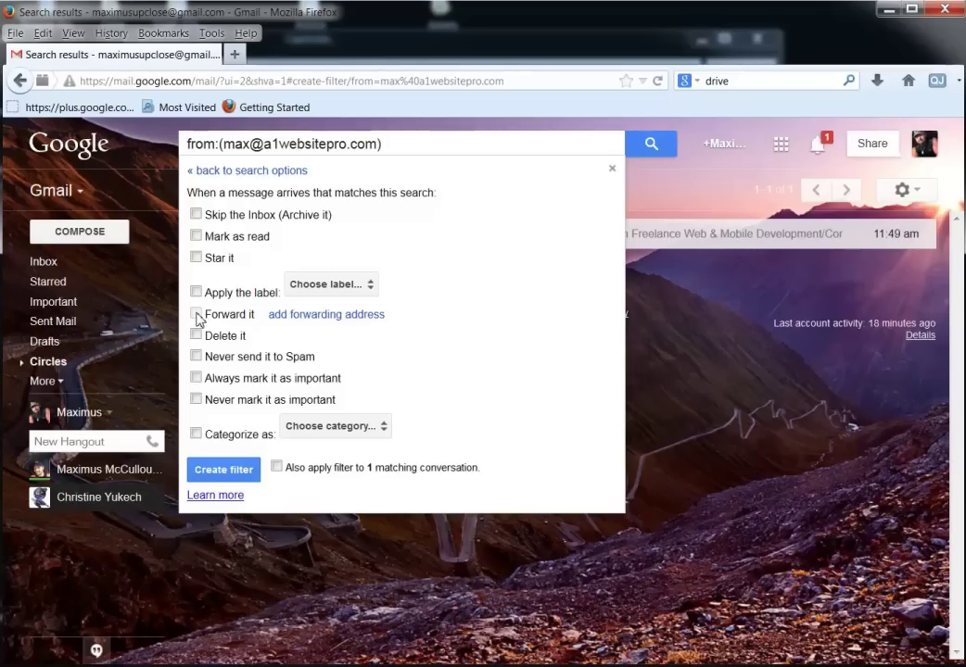
Leave 'Delete it' and categories unset and turn on the filter's 'Apply the label' action.
click(196, 336)
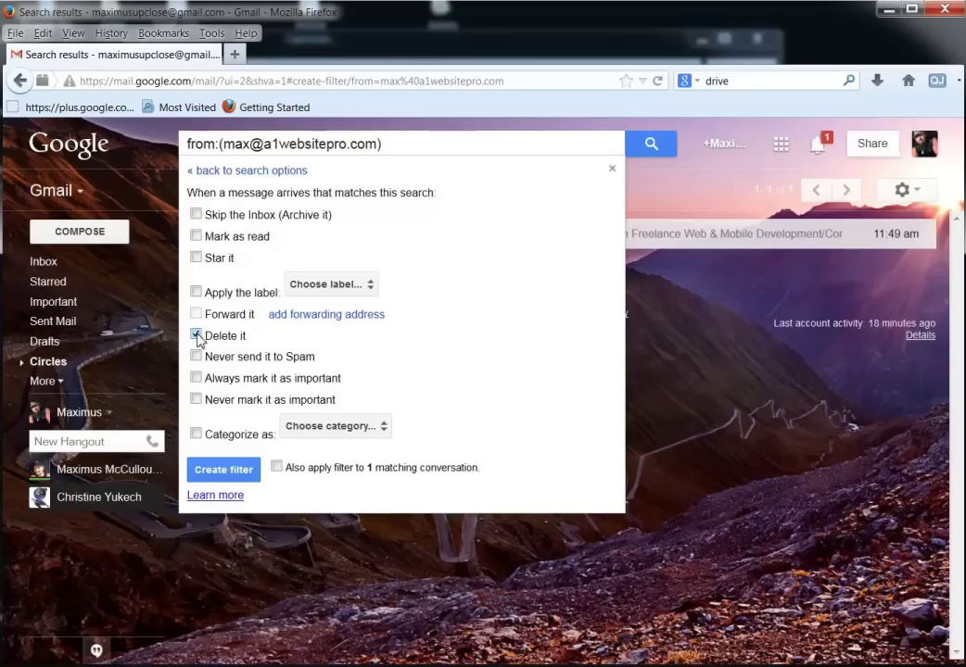
click(197, 336)
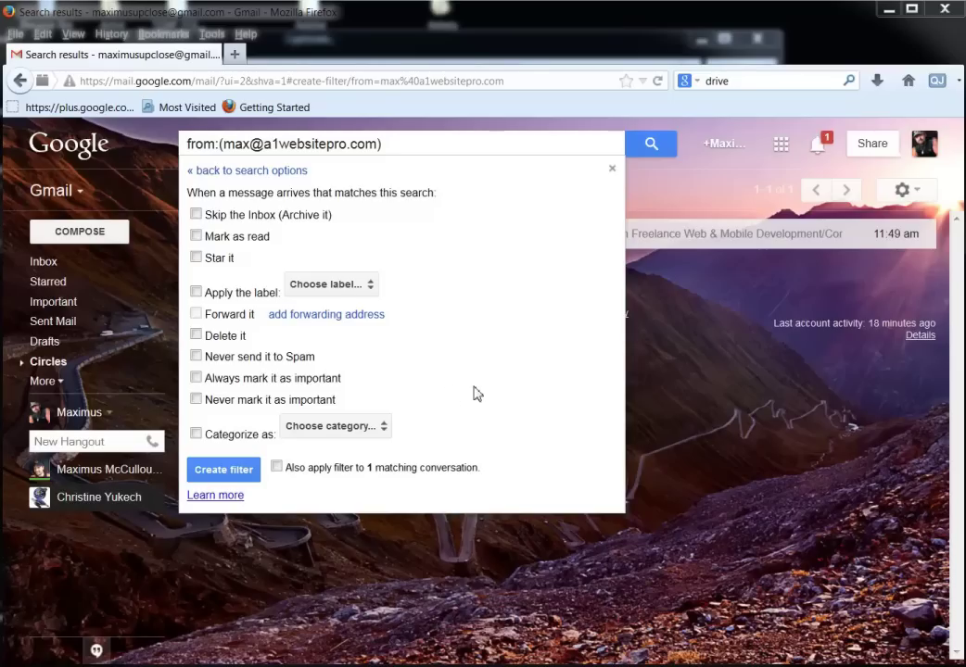
click(344, 428)
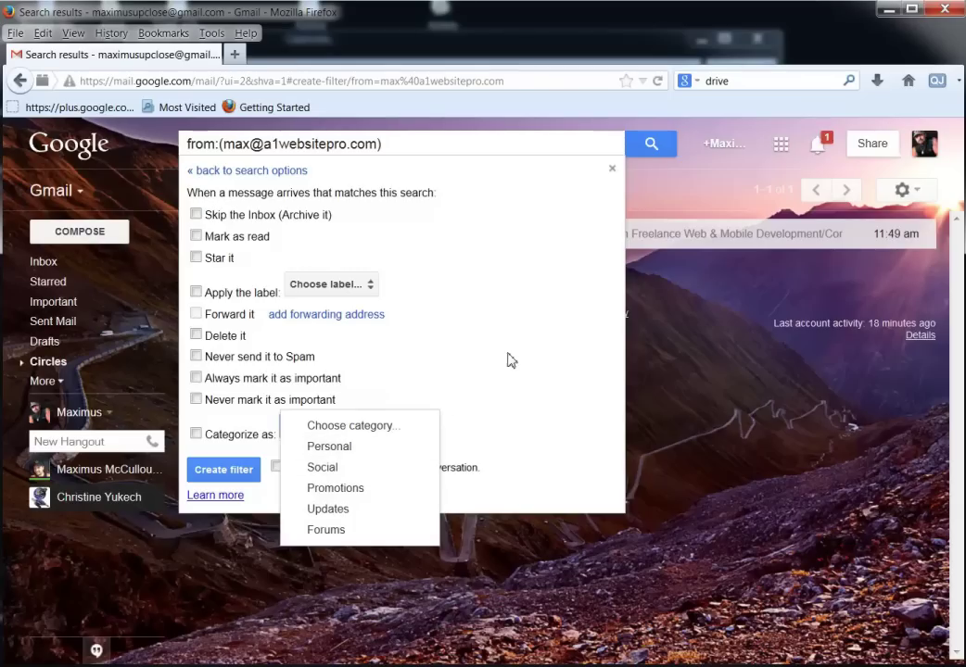
click(543, 366)
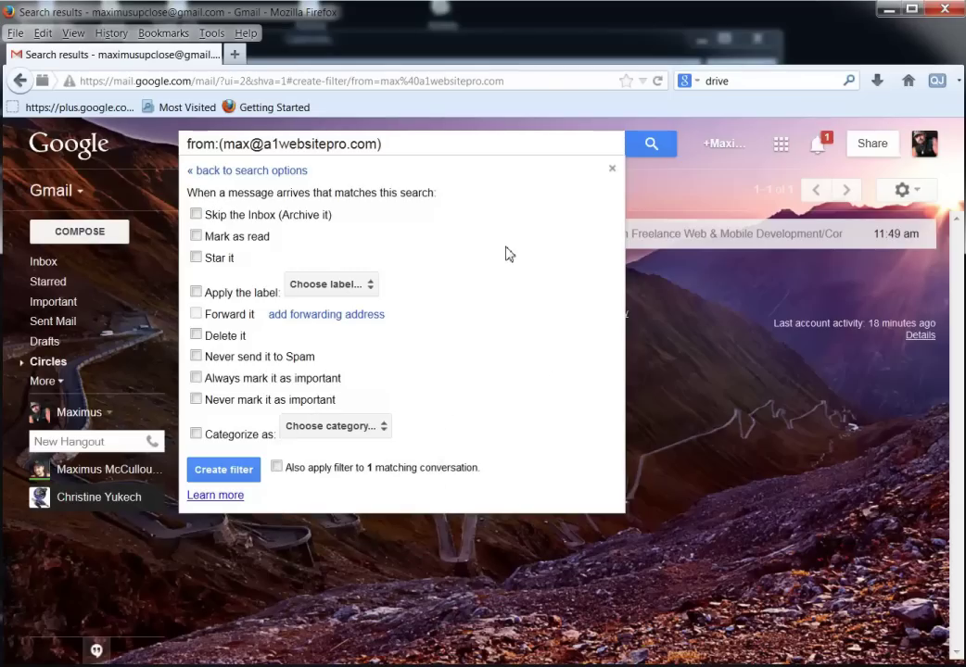
click(197, 292)
Create a new label 'Maximus', also apply it to the matching conversation, and save the filter.
click(352, 294)
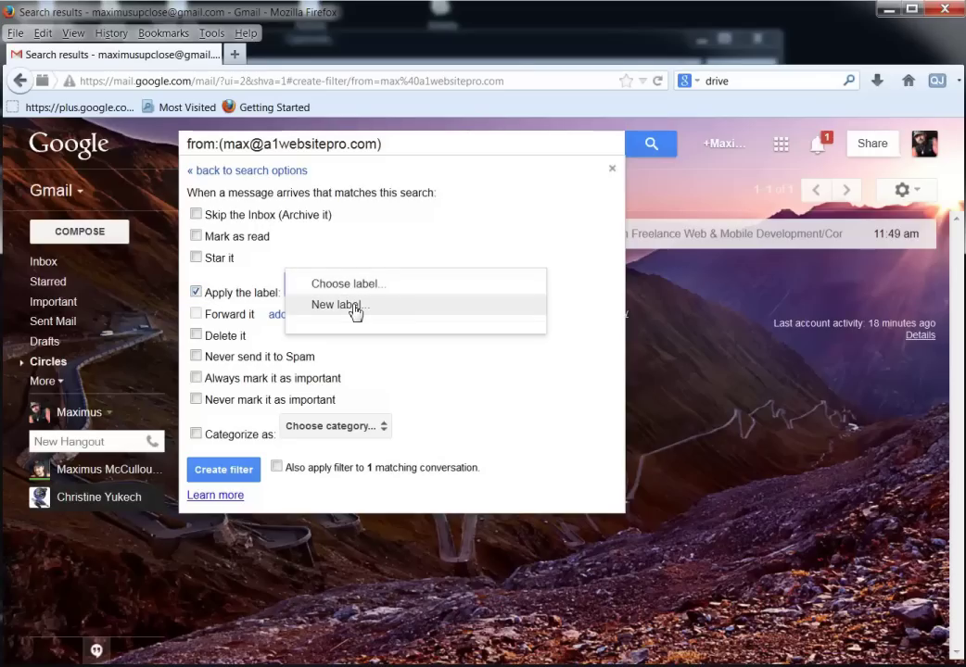
click(351, 309)
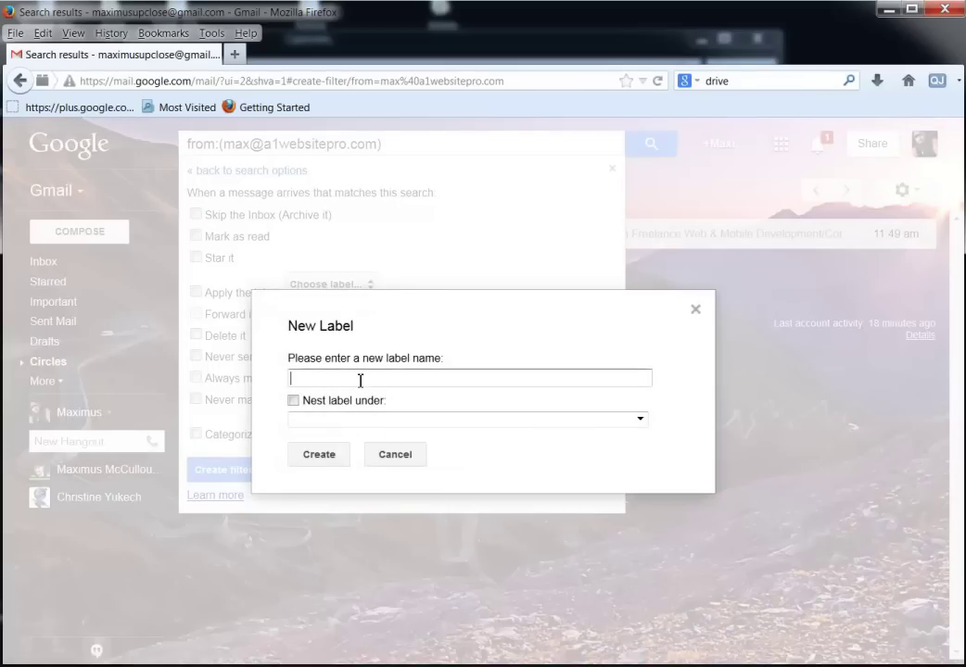
text(Maximus)
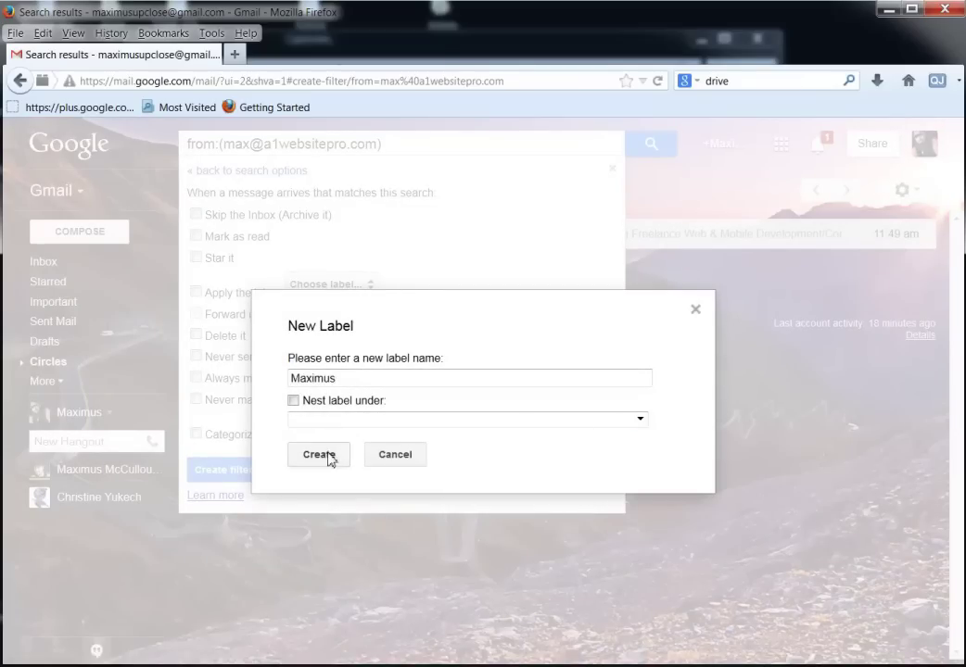
click(319, 455)
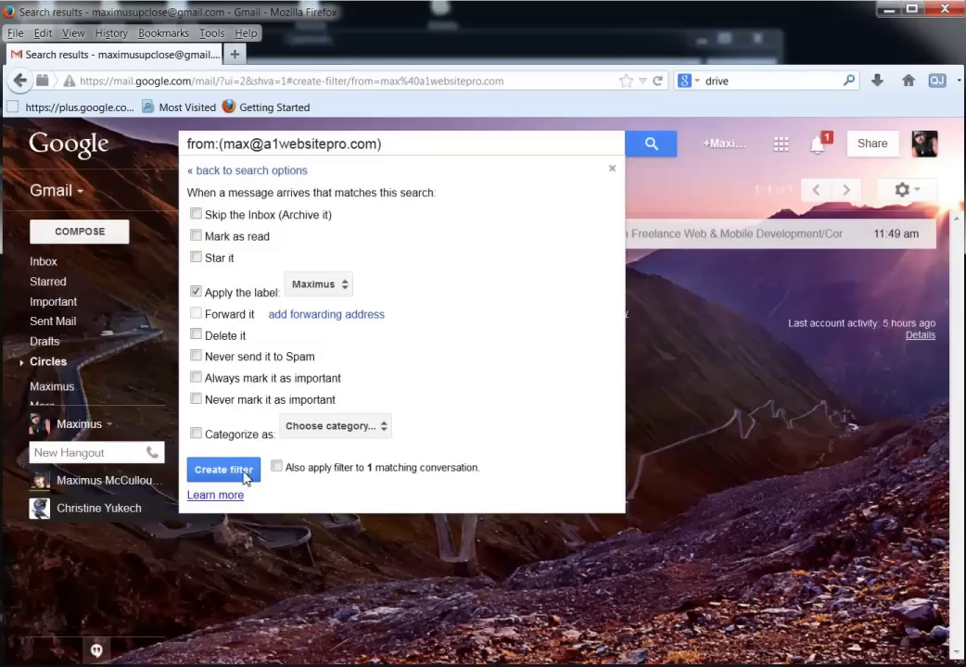
click(276, 468)
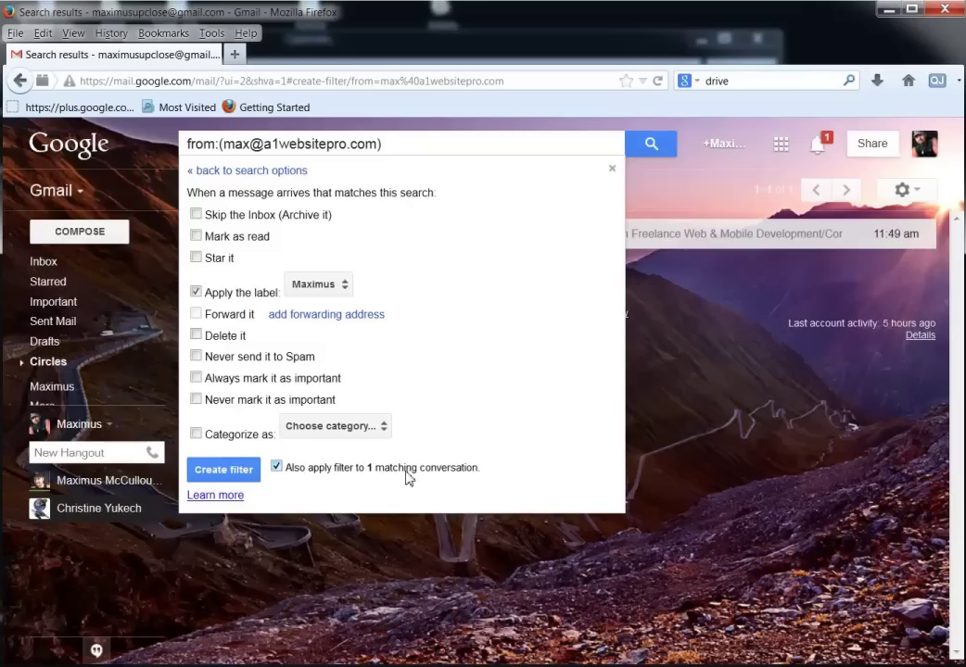
click(225, 470)
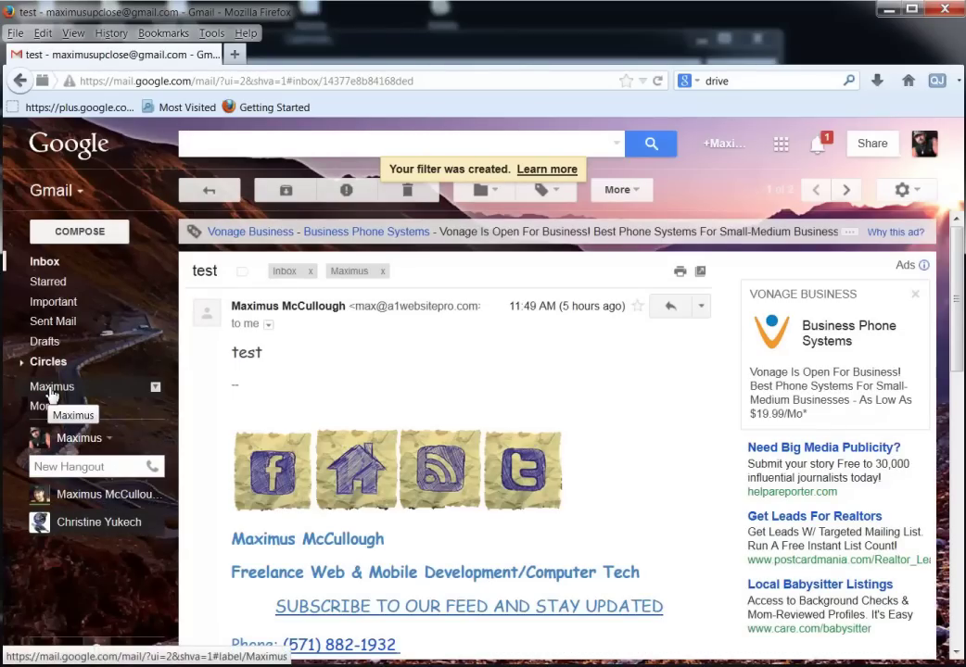
Check the test email under Maximus, then open 'Top posts this week on Google+' from Social.
click(51, 387)
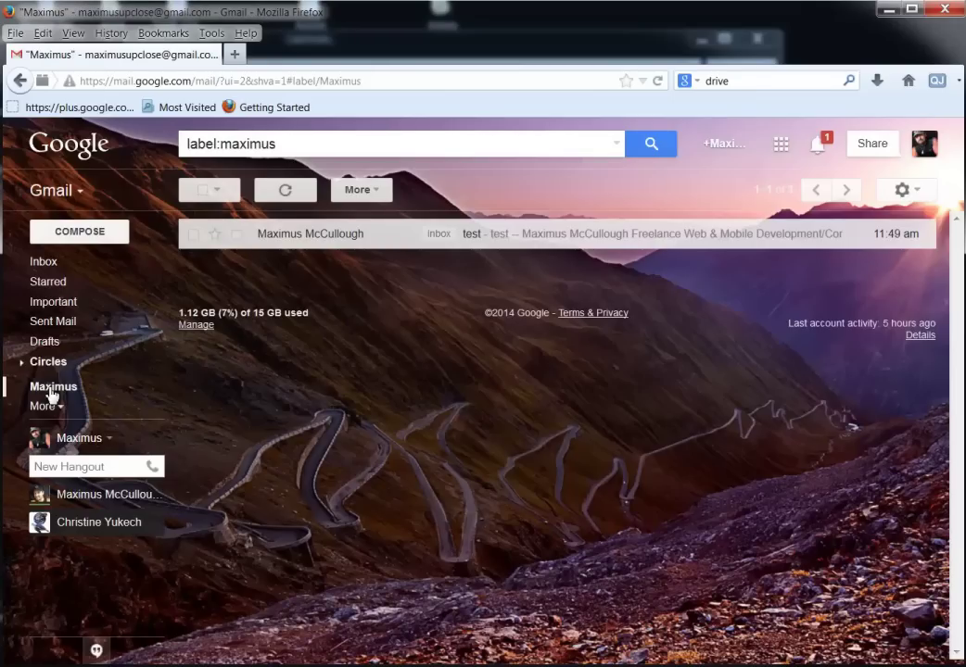
click(280, 236)
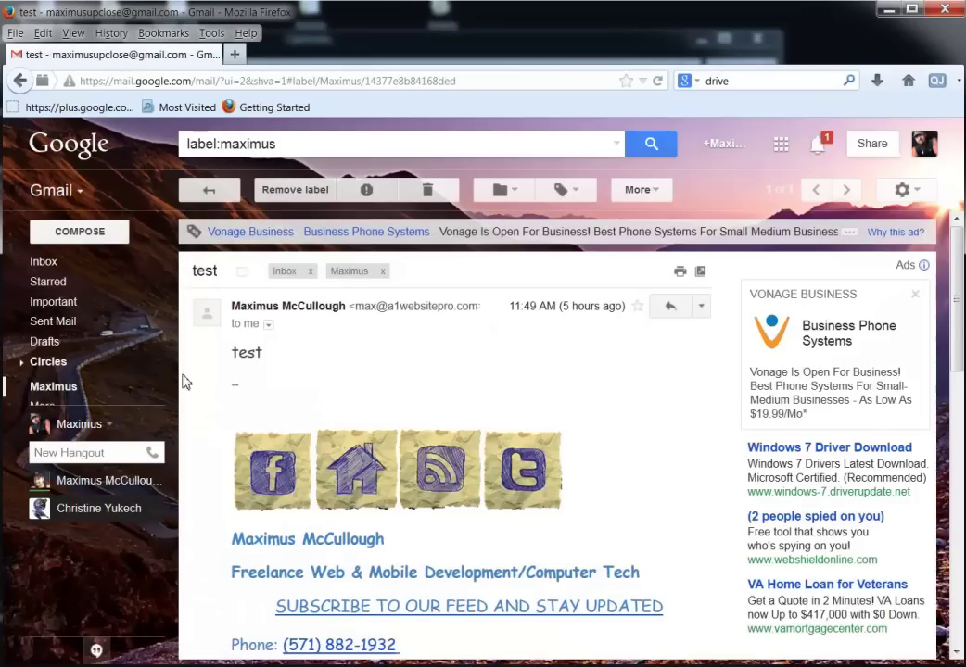
click(48, 265)
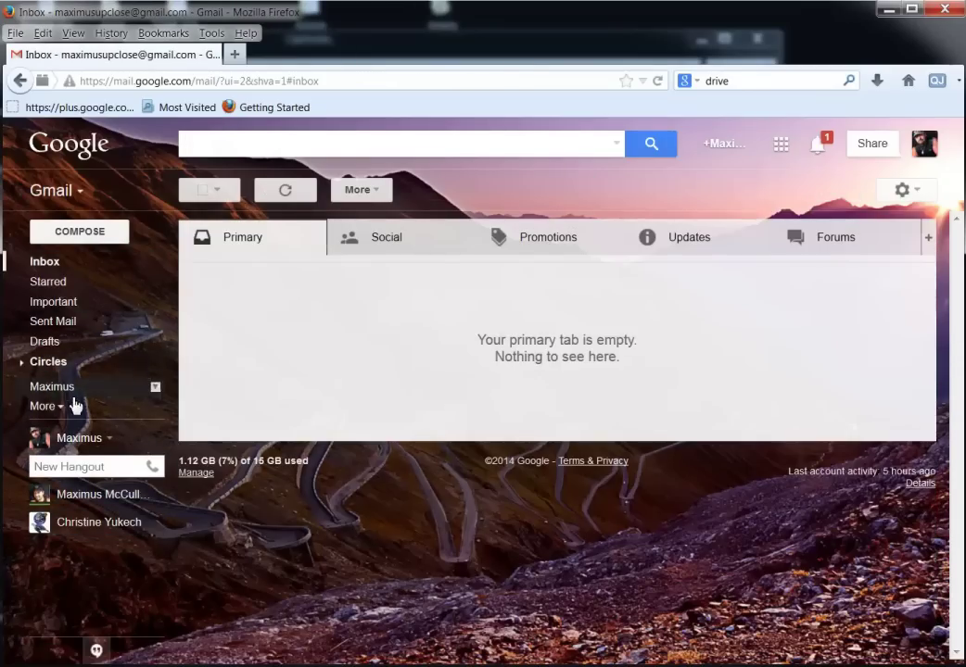
click(408, 252)
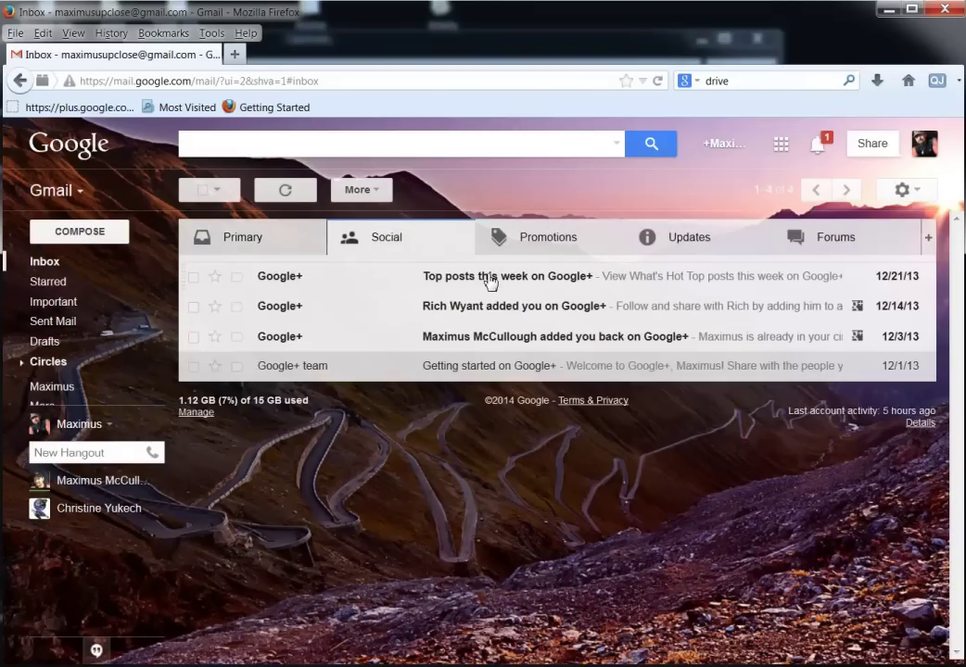
click(490, 283)
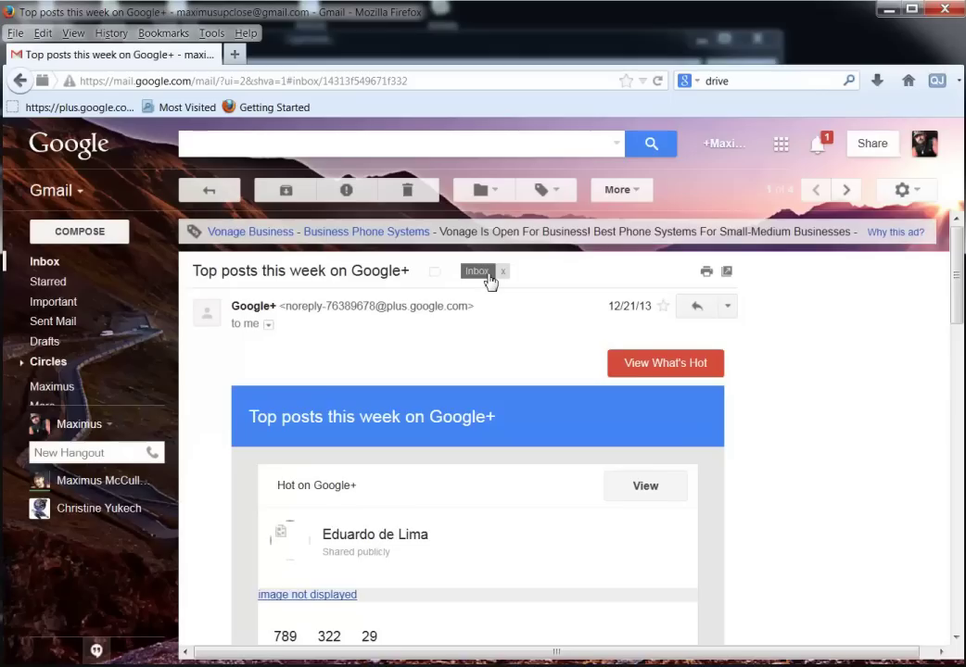
click(727, 312)
Start a filter for the Google+ sender's address and enable its 'Apply the label' action.
click(581, 379)
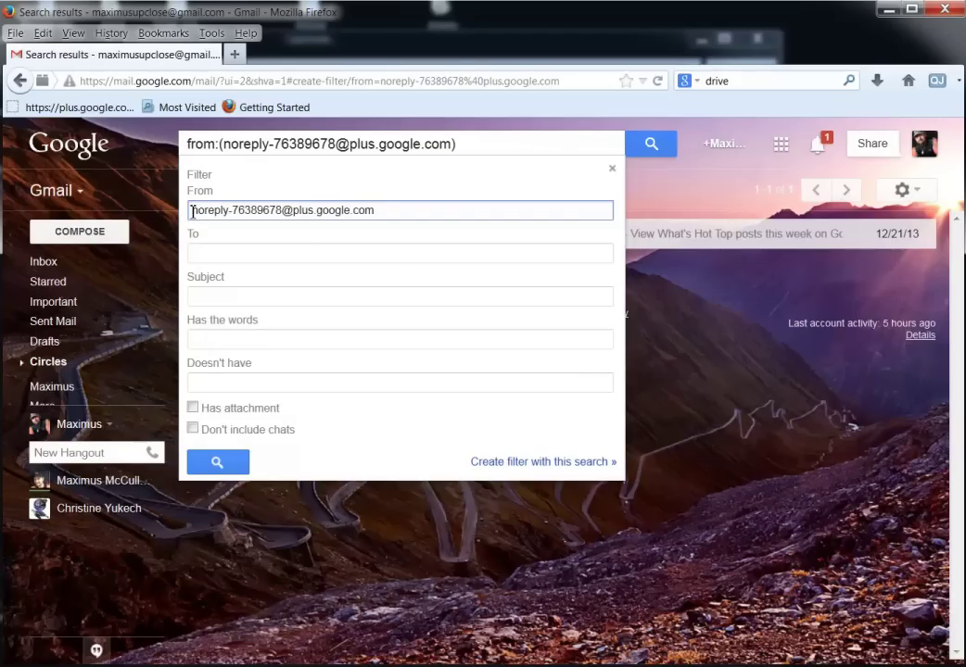
drag(192, 211, 459, 216)
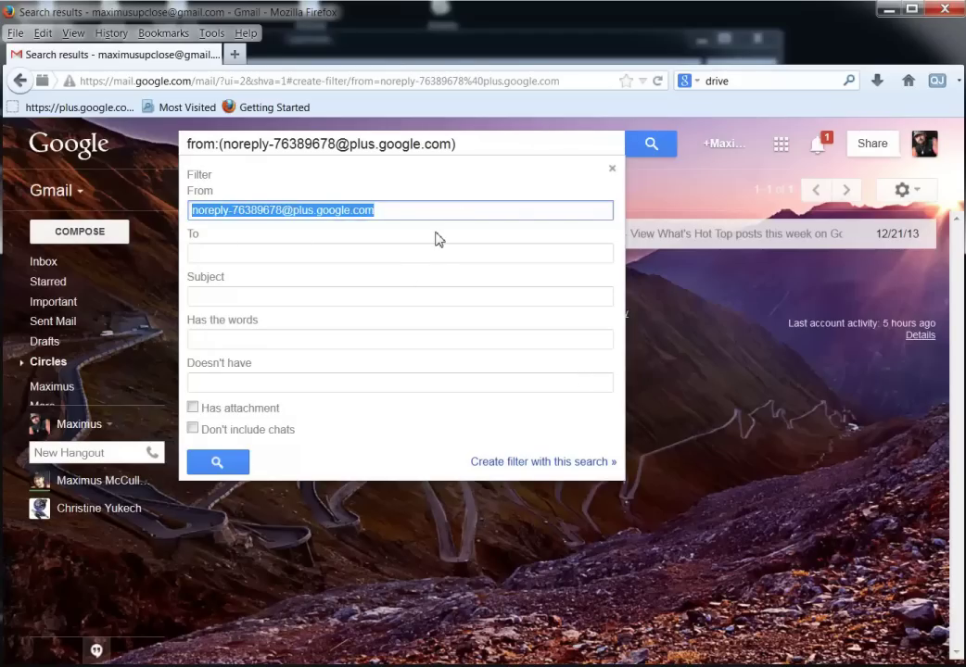
click(543, 469)
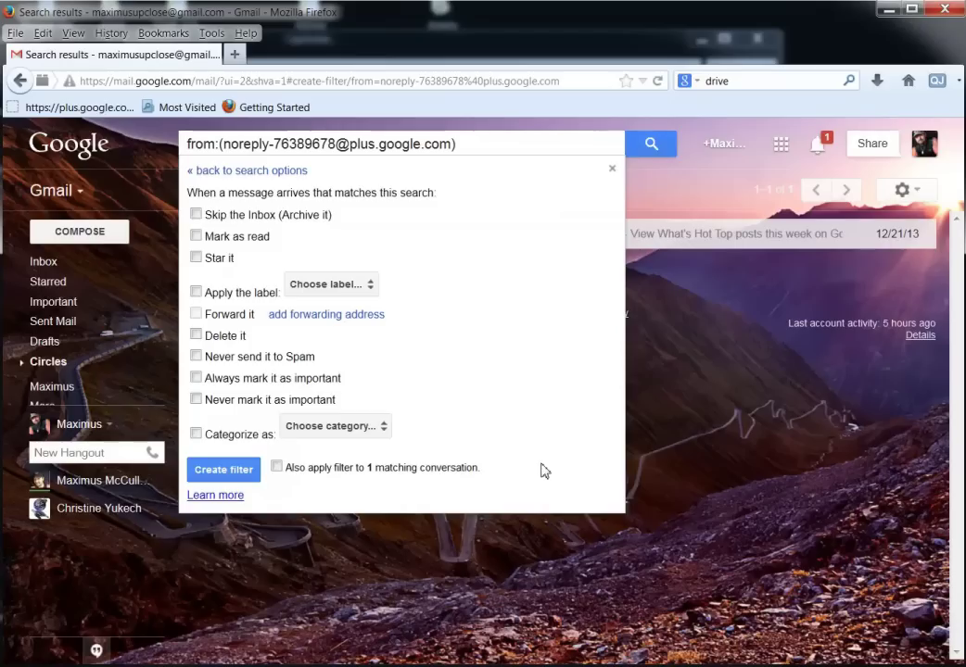
click(195, 293)
Create a new 'Google Plus' label nested under Maximus and apply it to the existing message too.
click(326, 286)
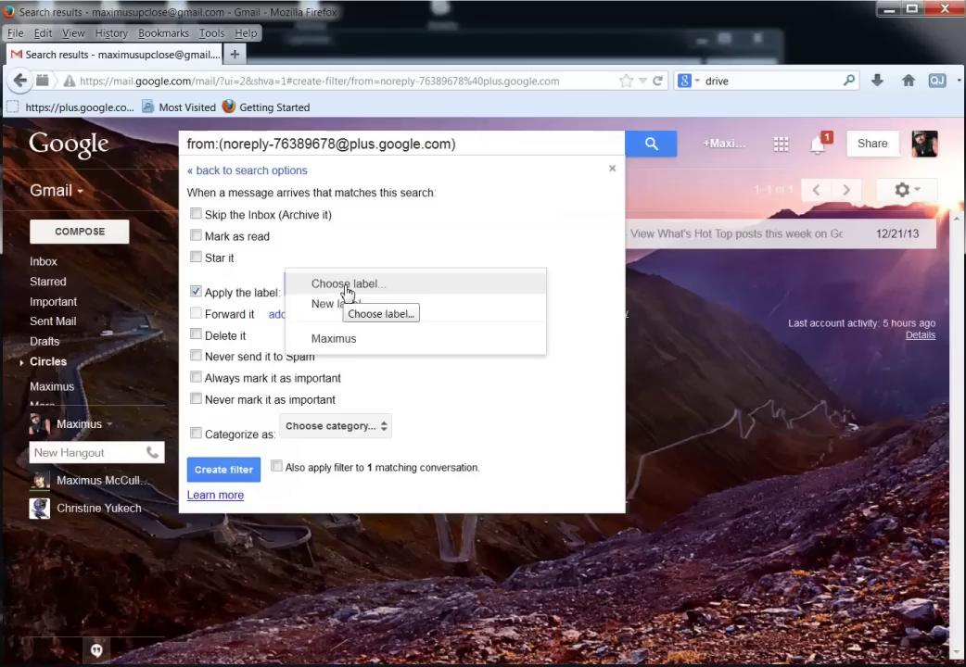
click(349, 307)
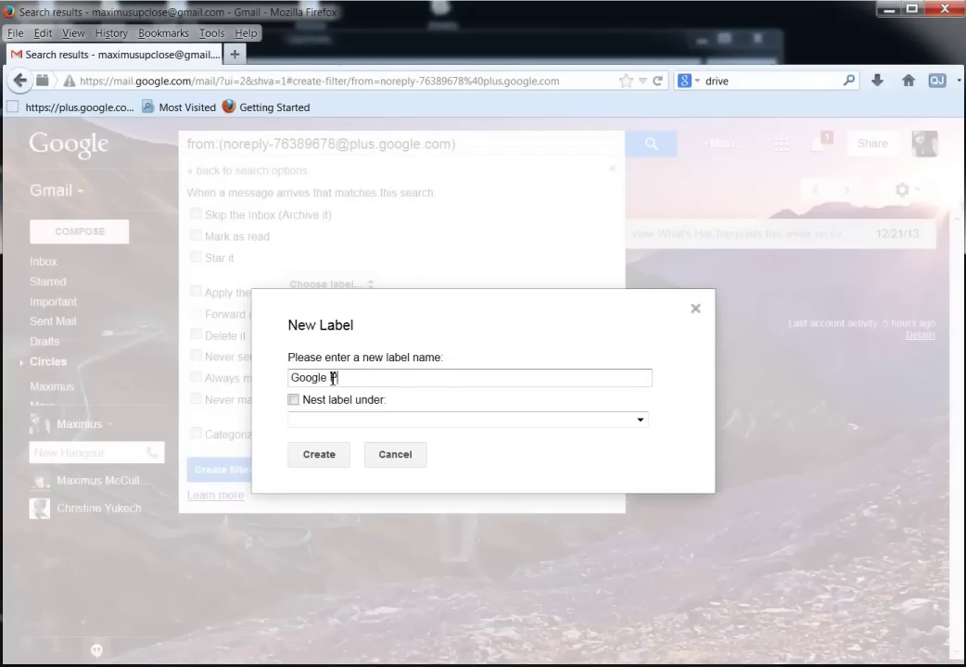
text(Google Plus)
click(293, 399)
click(320, 422)
click(326, 451)
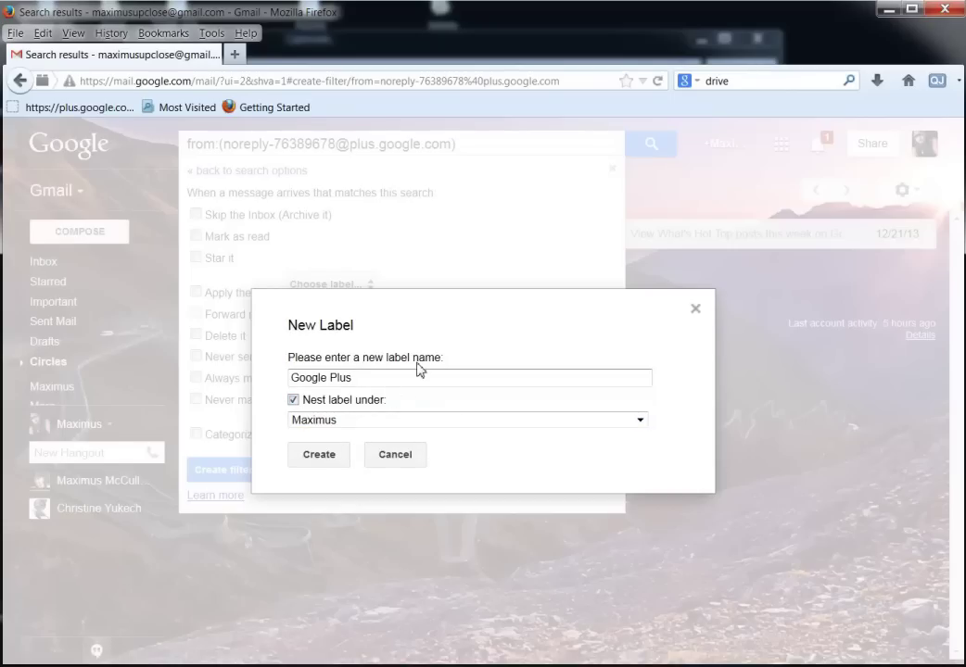
click(325, 456)
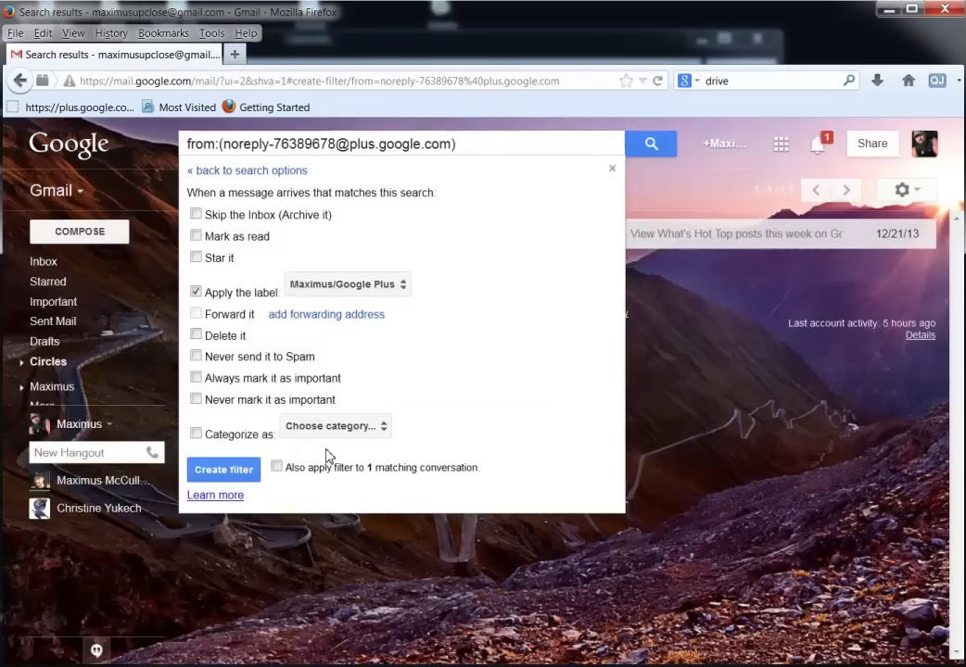
click(277, 468)
Save the Google+ filter and browse the nested Google Plus and parent Maximus labels.
click(224, 469)
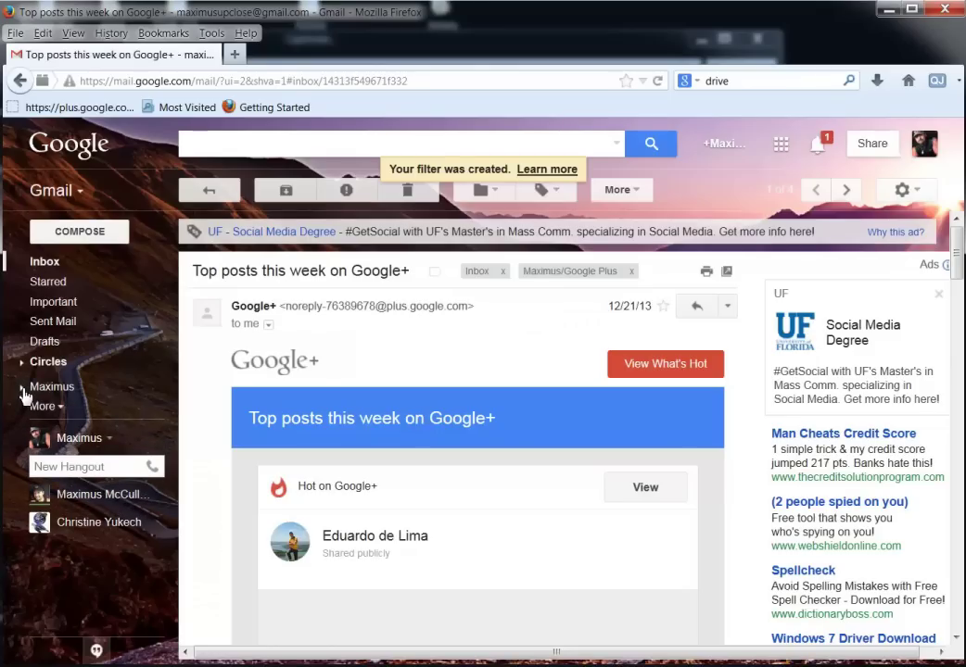
click(23, 393)
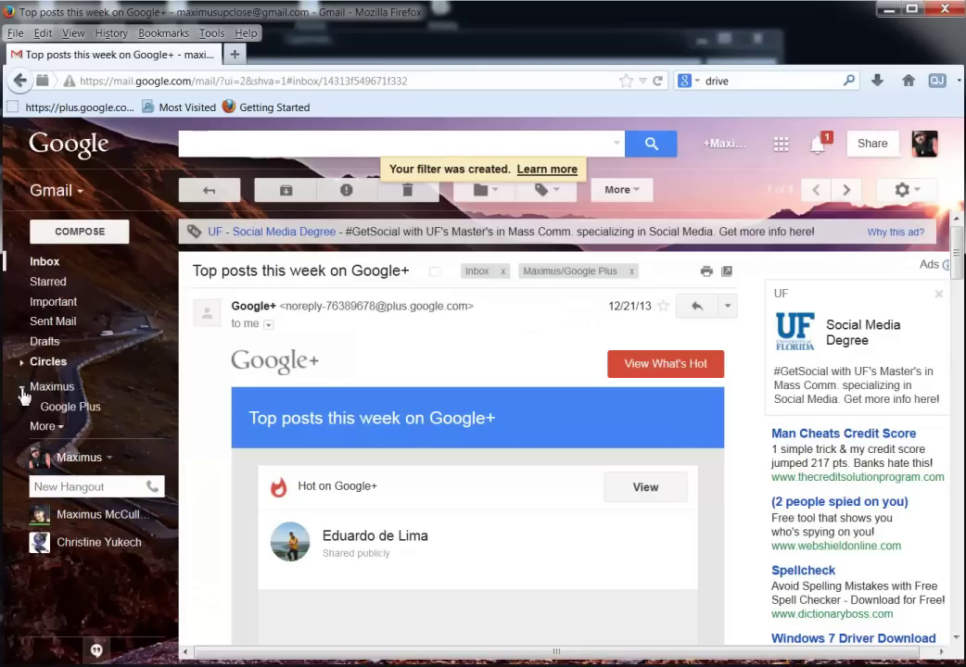
click(68, 414)
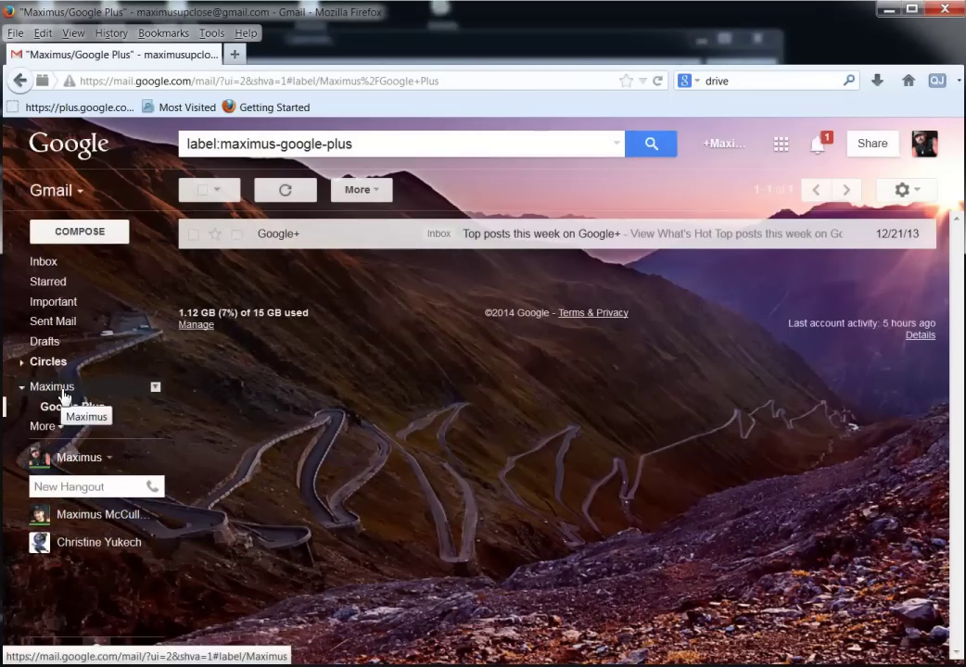
click(62, 389)
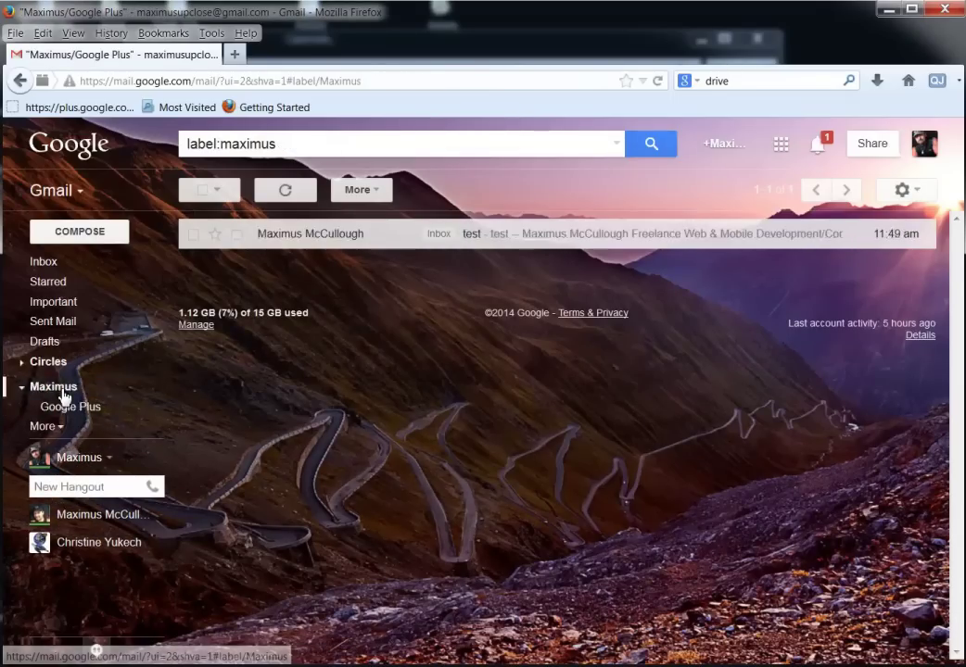
Archive 'Top posts this week on Google+' from Social, confirm it under Google Plus, and return to Inbox.
click(44, 266)
click(369, 245)
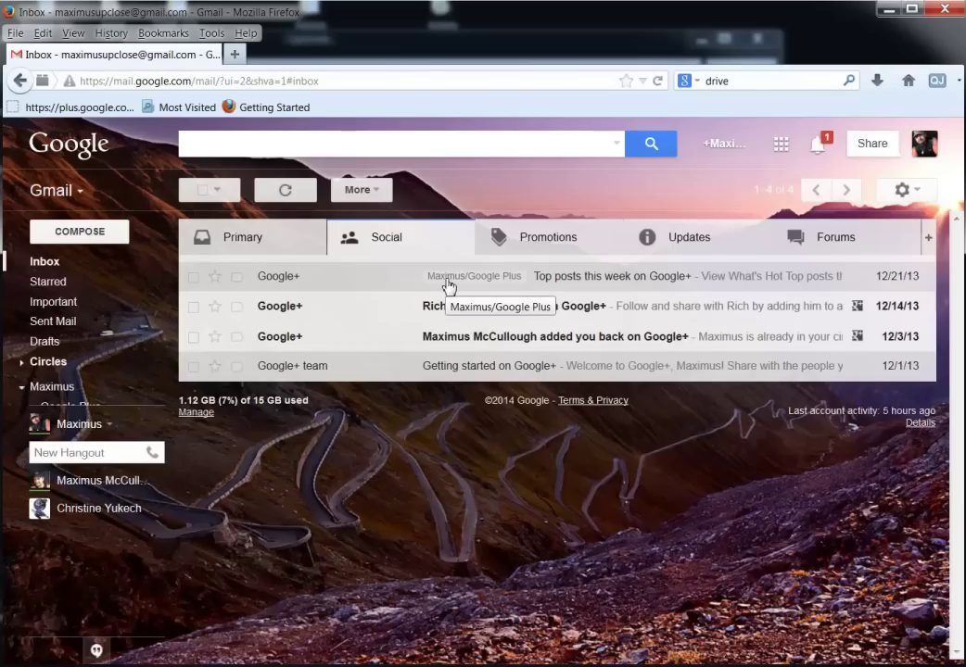
click(513, 283)
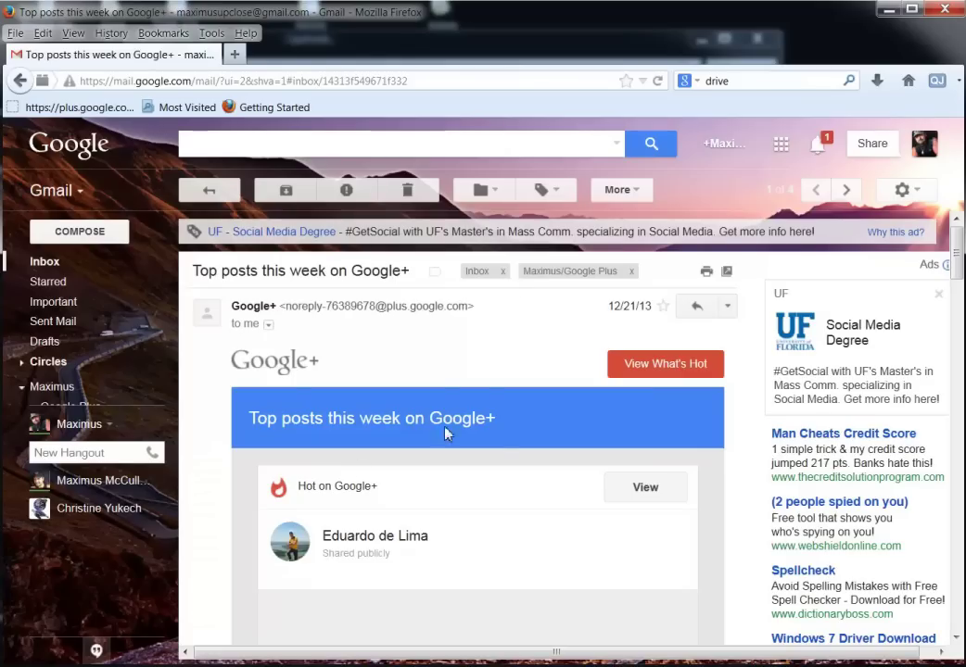
click(264, 192)
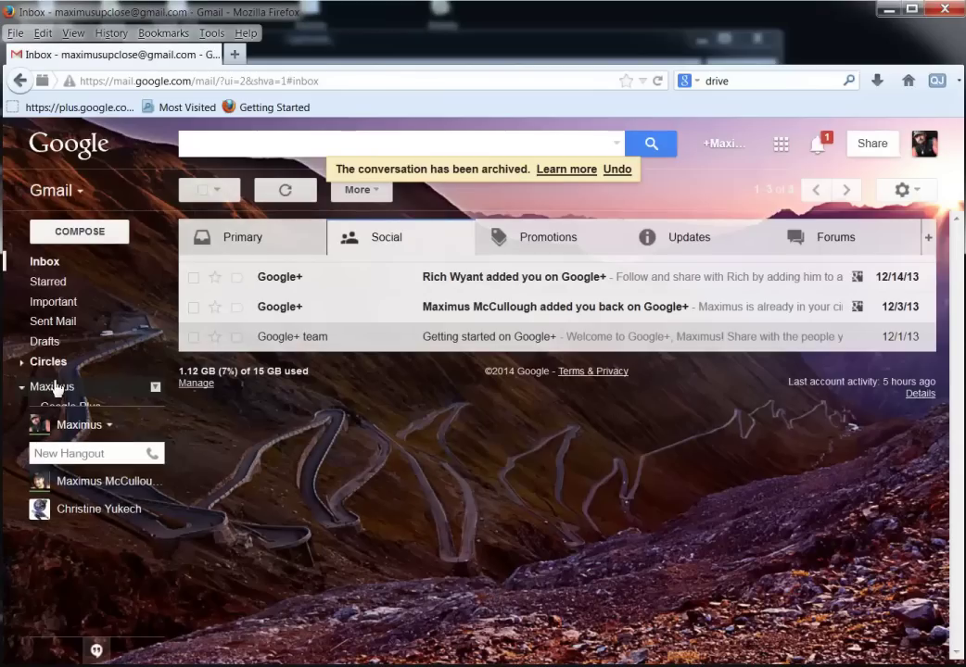
click(64, 414)
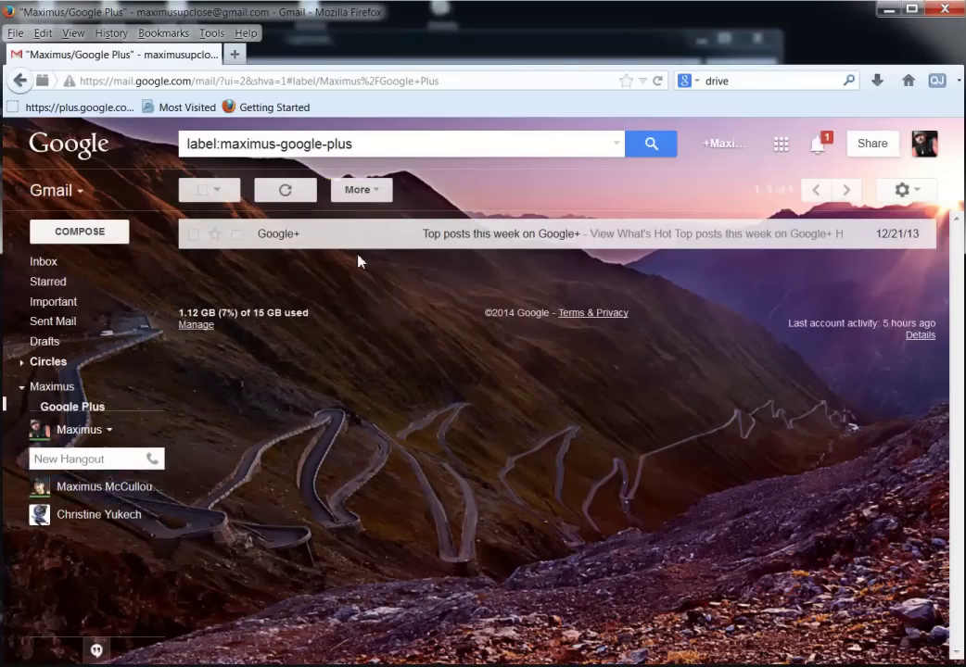
click(455, 233)
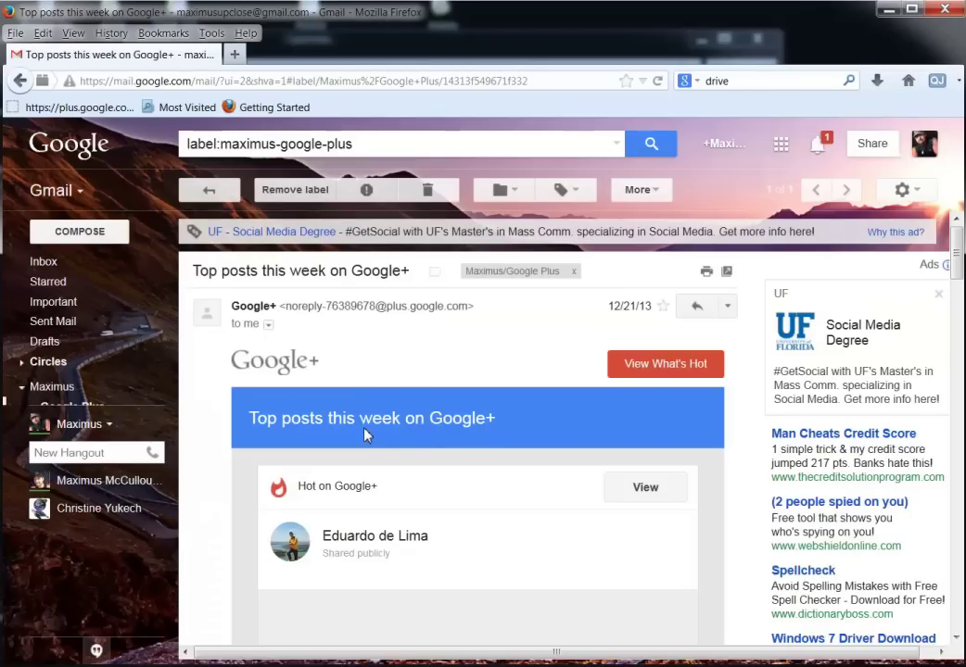
click(54, 271)
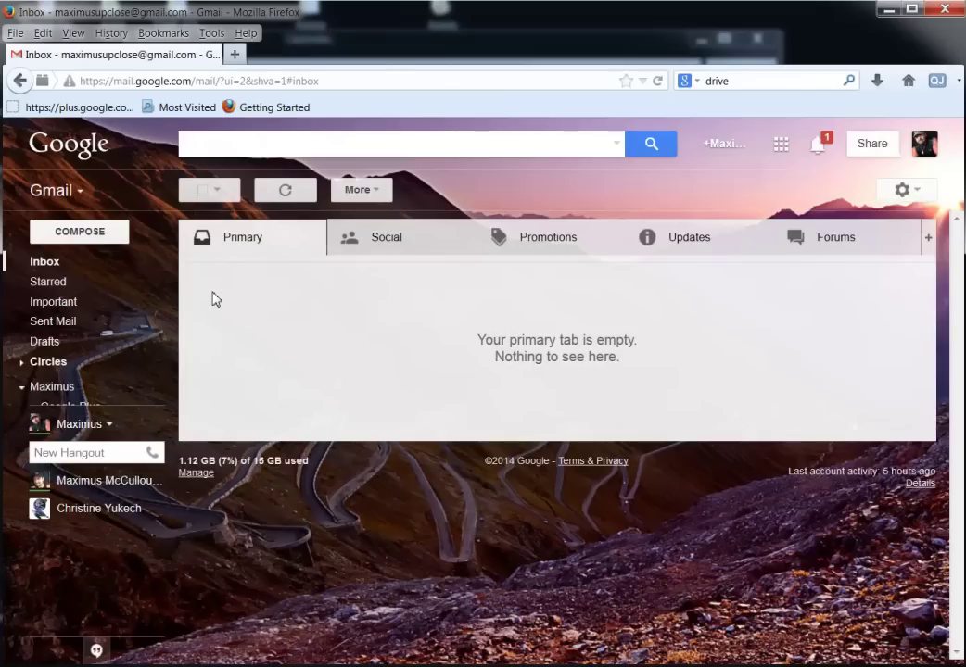
Search for 'test', read the 'this is test 2' conversation, and go back to the inbox.
click(47, 260)
text(test)
key(Return)
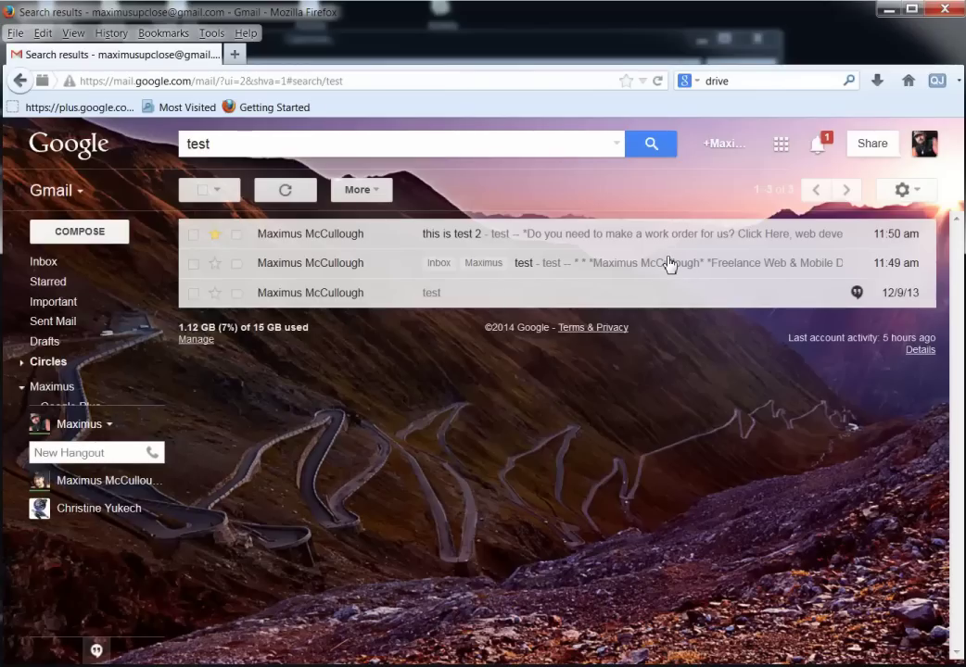
click(498, 234)
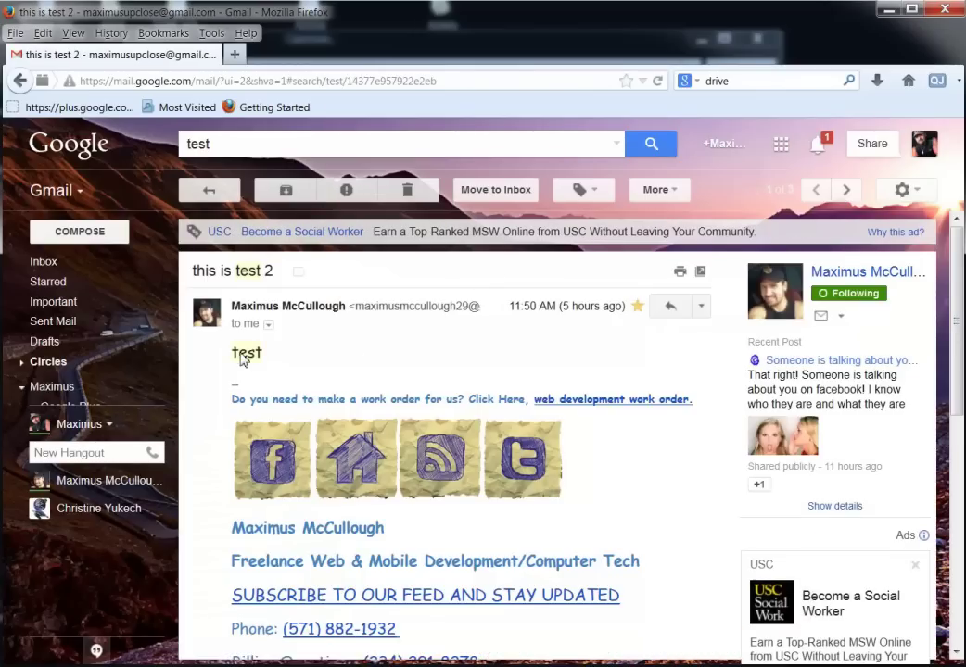
scroll(366, 349, down, 2)
scroll(306, 320, up, 2)
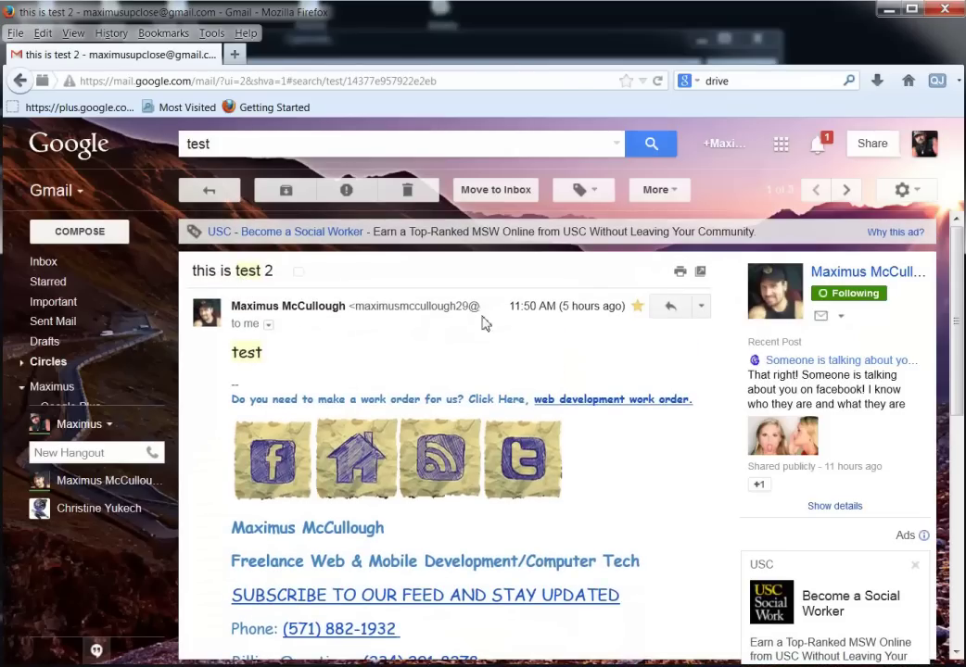
mouse_move(41, 266)
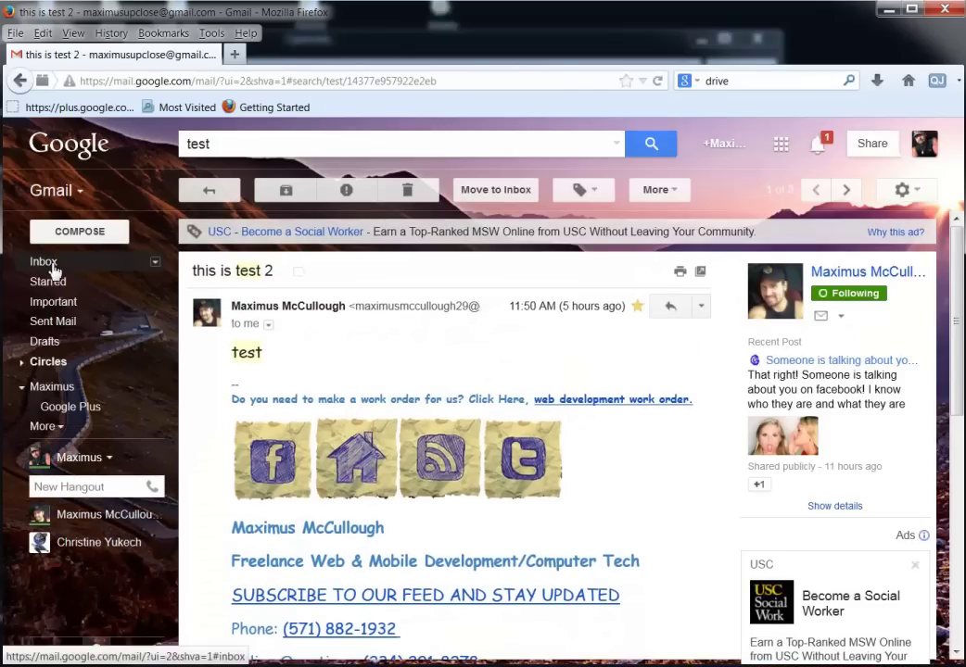
click(52, 266)
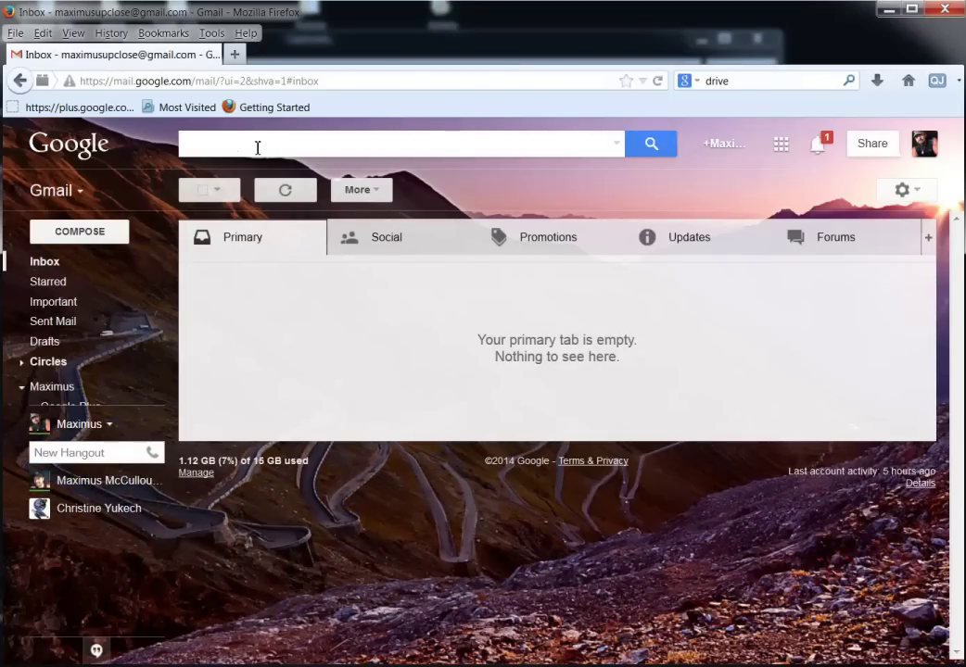
Open the Updates category and search for 'test' again.
click(721, 249)
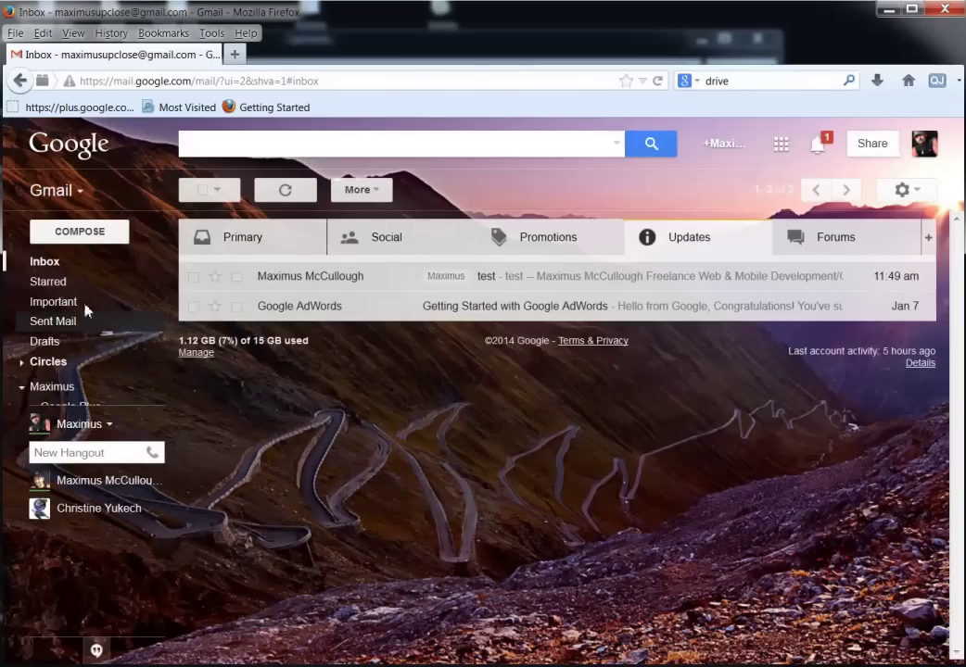
text(test)
key(Return)
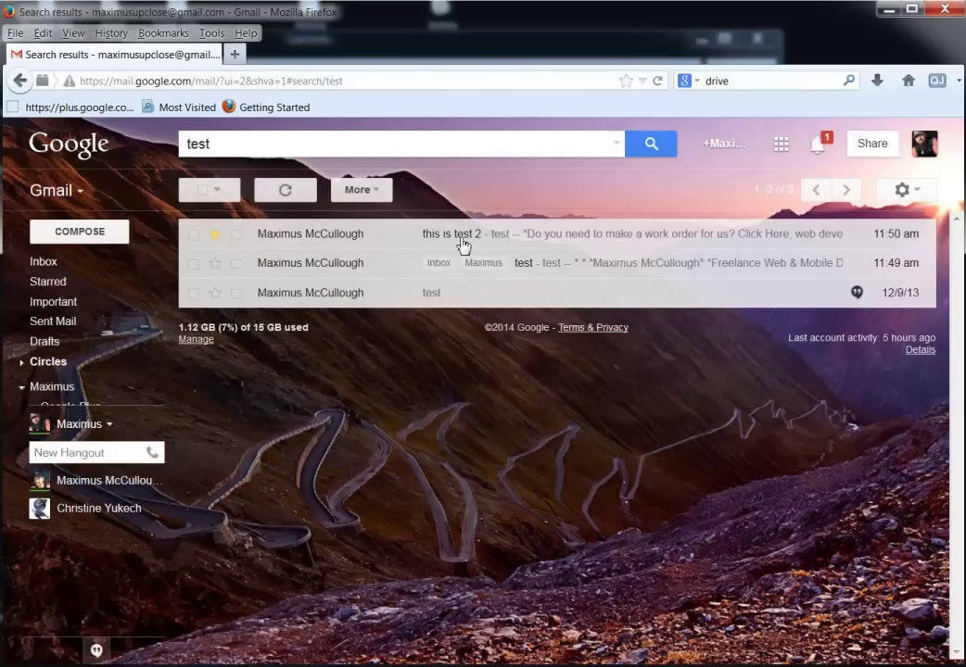
Search the mail for this is test without quotes.
click(52, 263)
text(this is test)
key(Return)
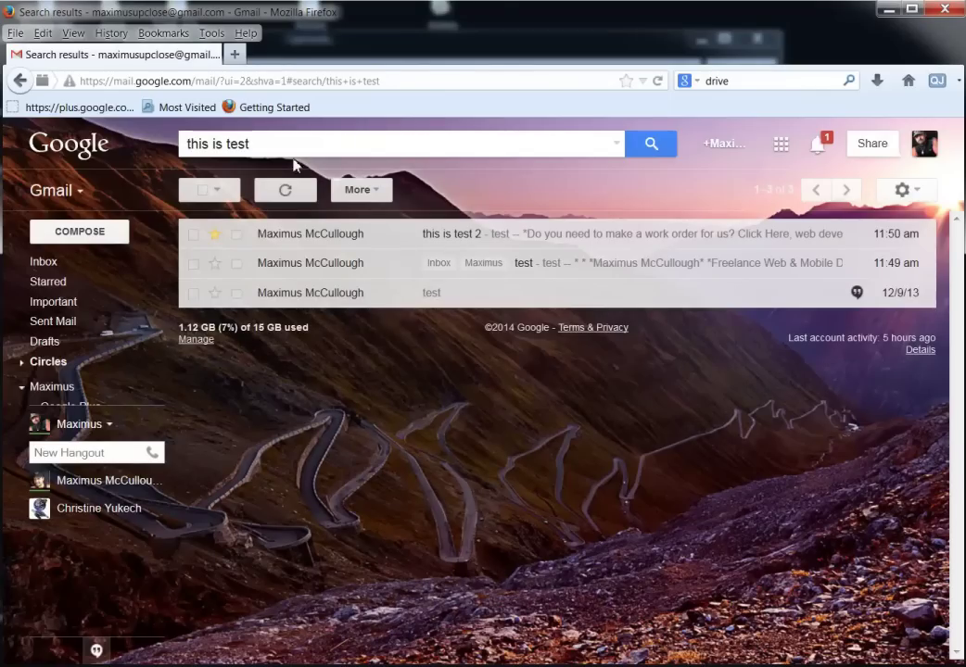
double_click(195, 143)
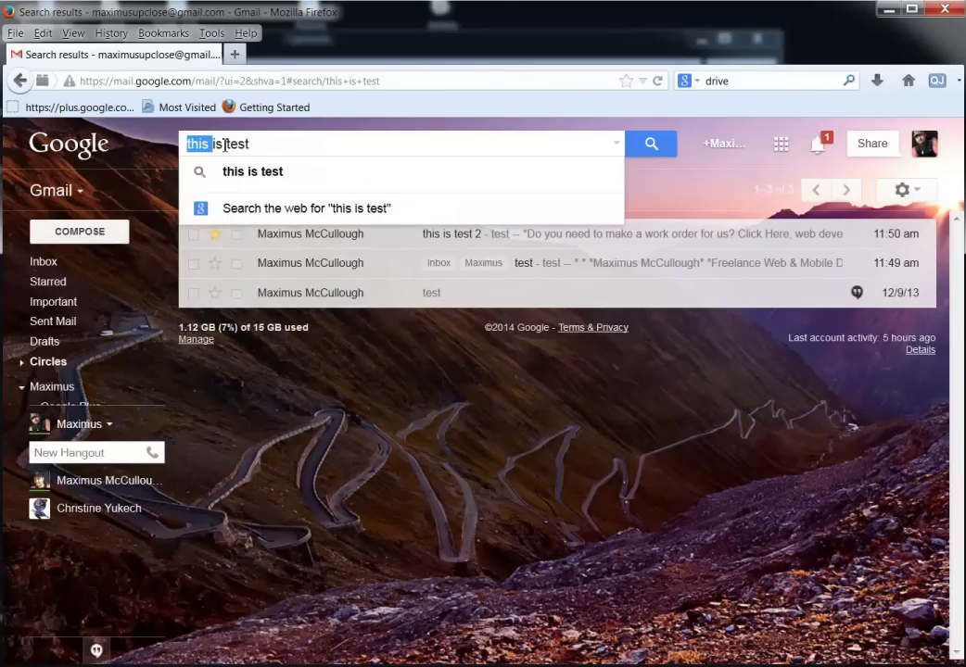
double_click(215, 144)
click(244, 144)
click(626, 429)
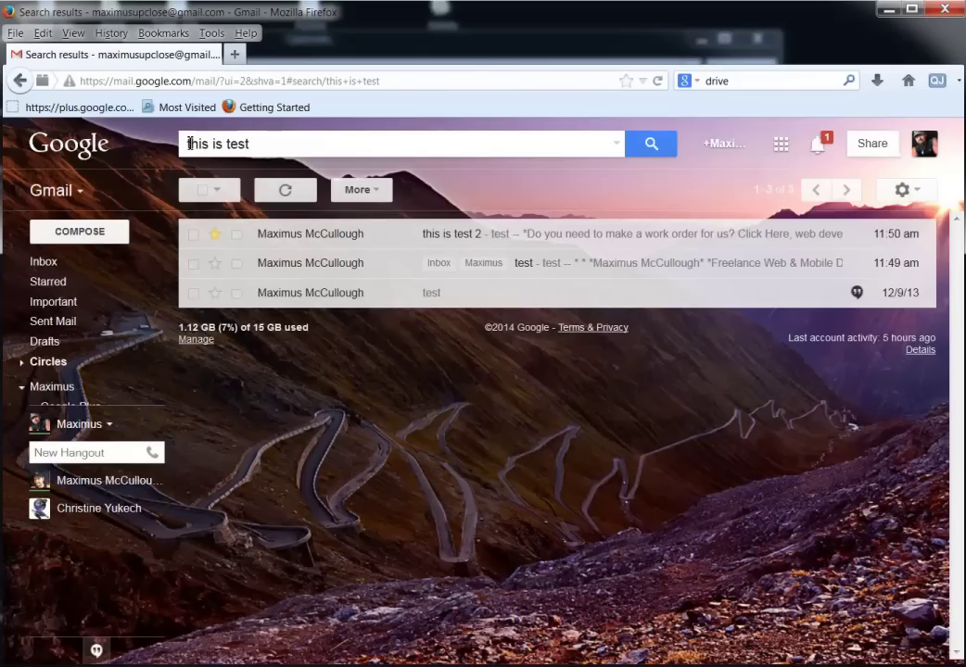
Wrap the query in double quotes to search the exact phrase "this is test".
click(198, 148)
text(")
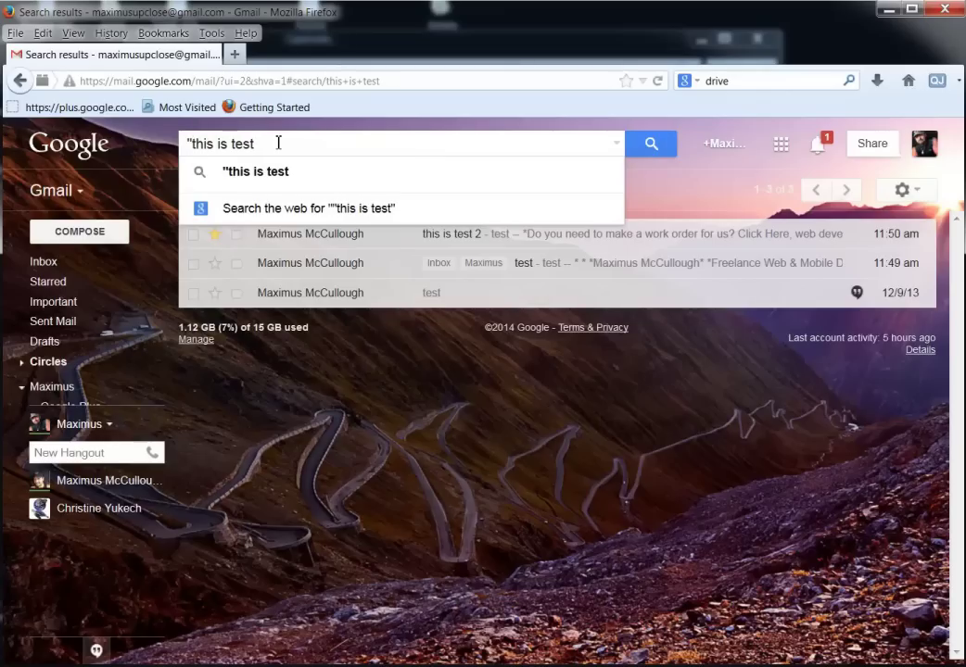
click(278, 143)
text(")
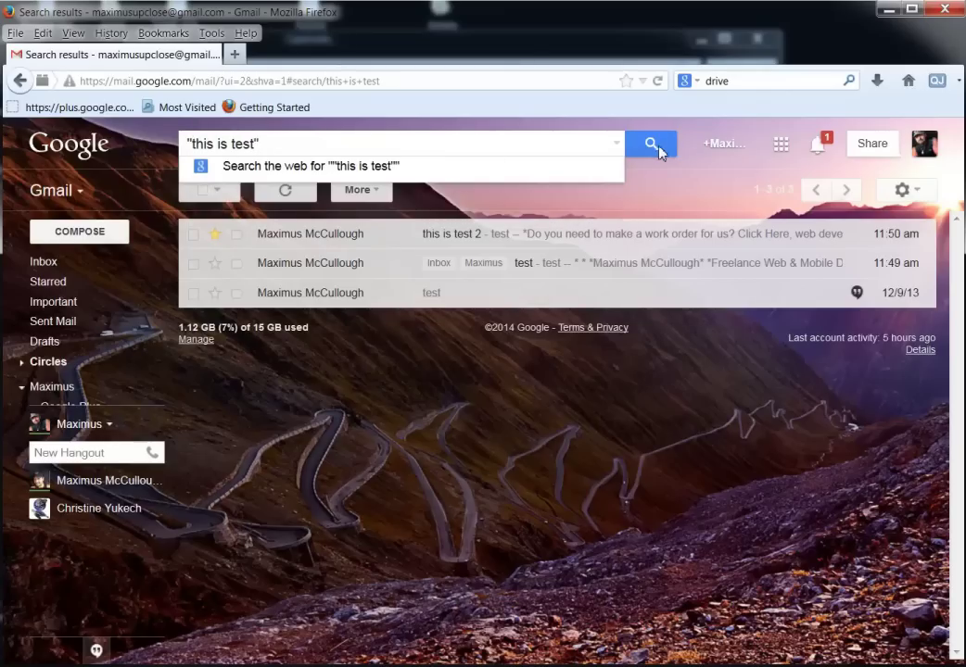
click(653, 147)
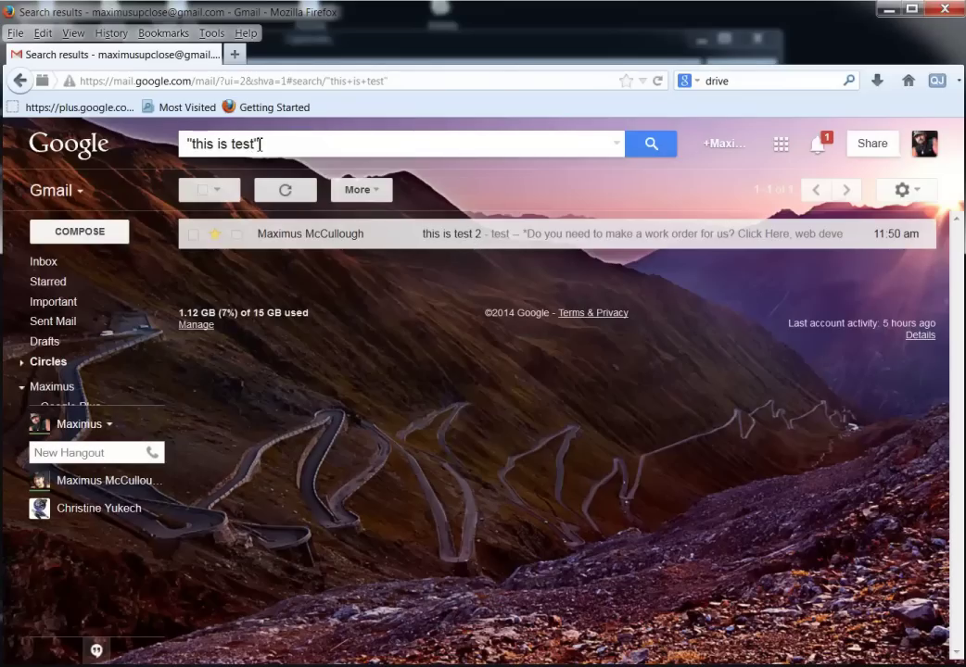
drag(256, 145, 192, 145)
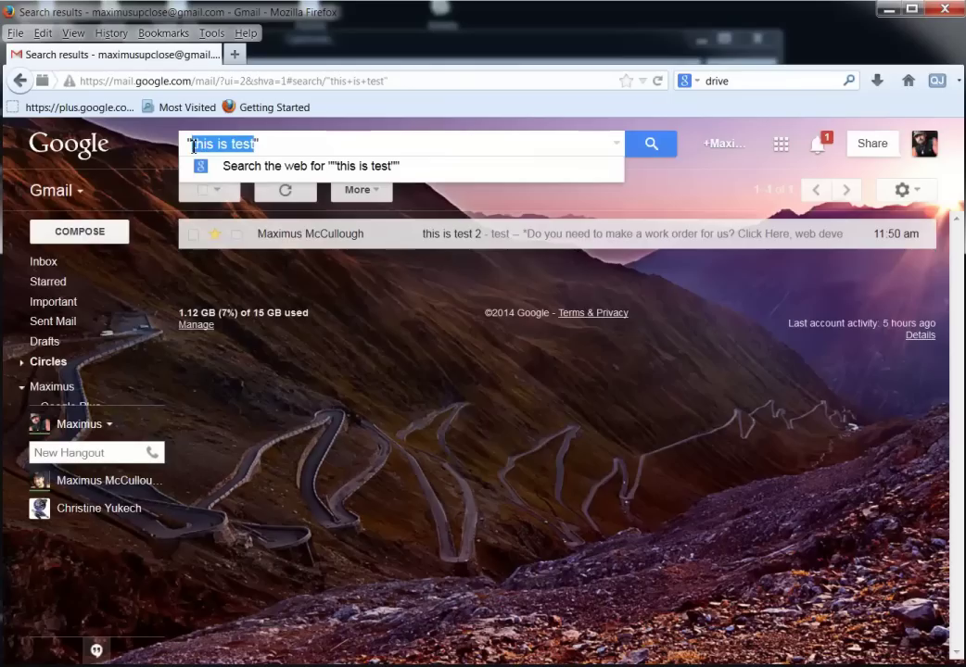
click(289, 145)
drag(258, 144, 192, 145)
click(208, 146)
double_click(219, 145)
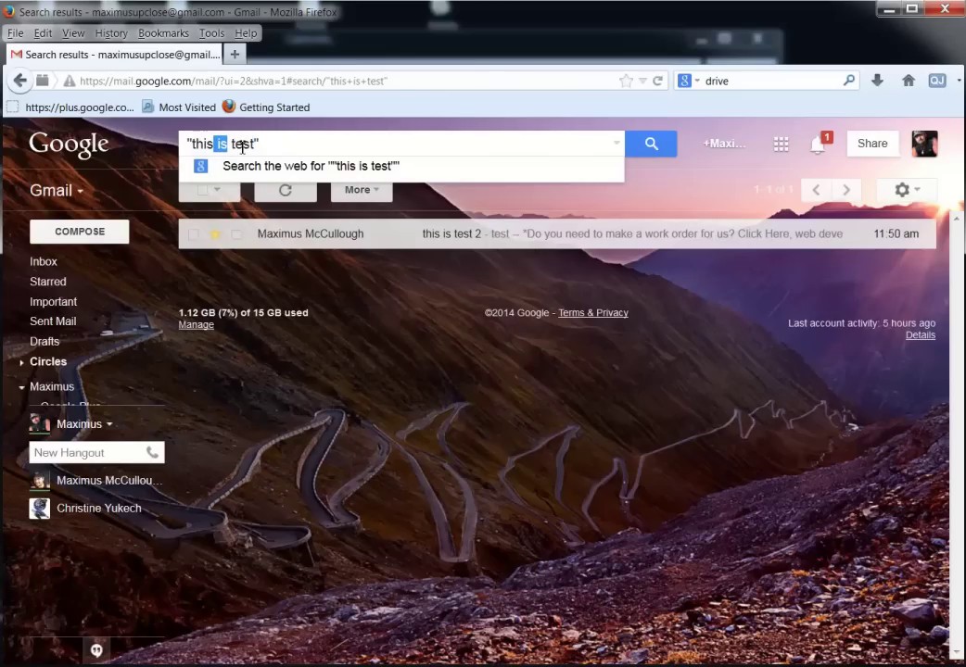
click(346, 330)
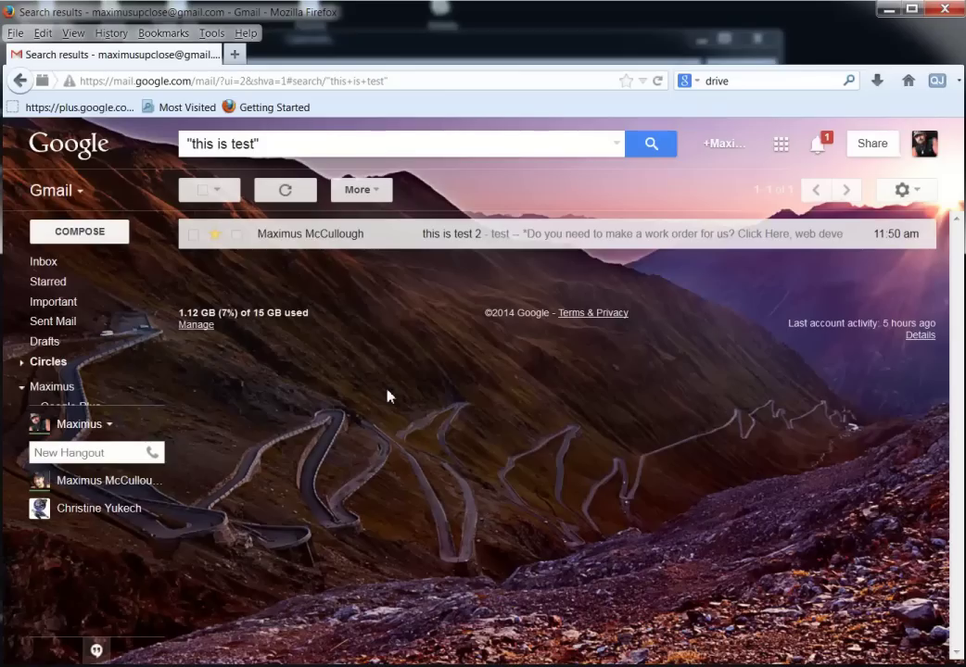
Show the Following circle's messages and open the Google+ added-you-back email.
click(41, 369)
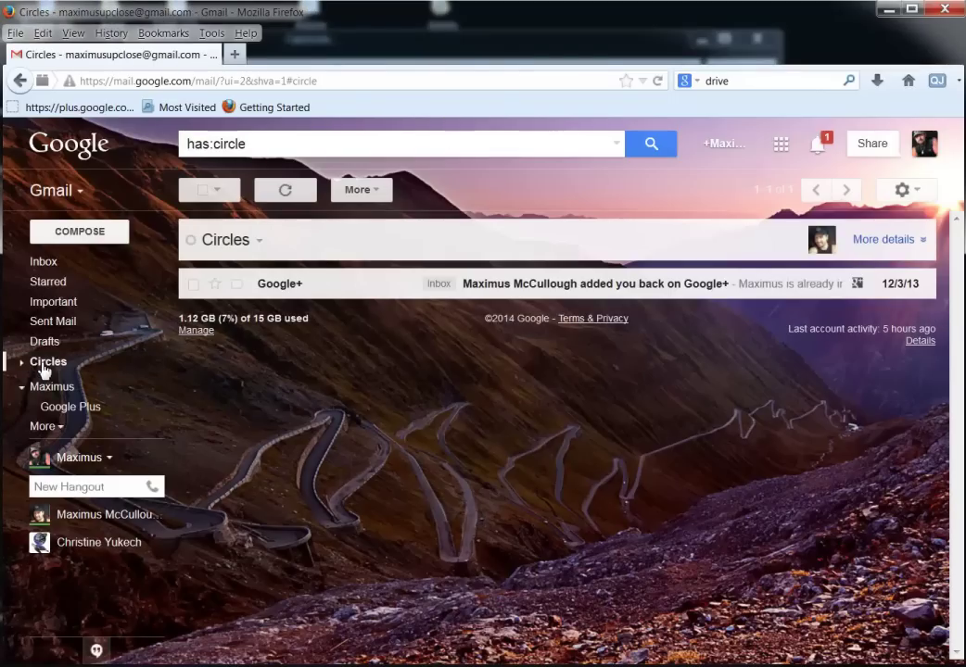
click(23, 362)
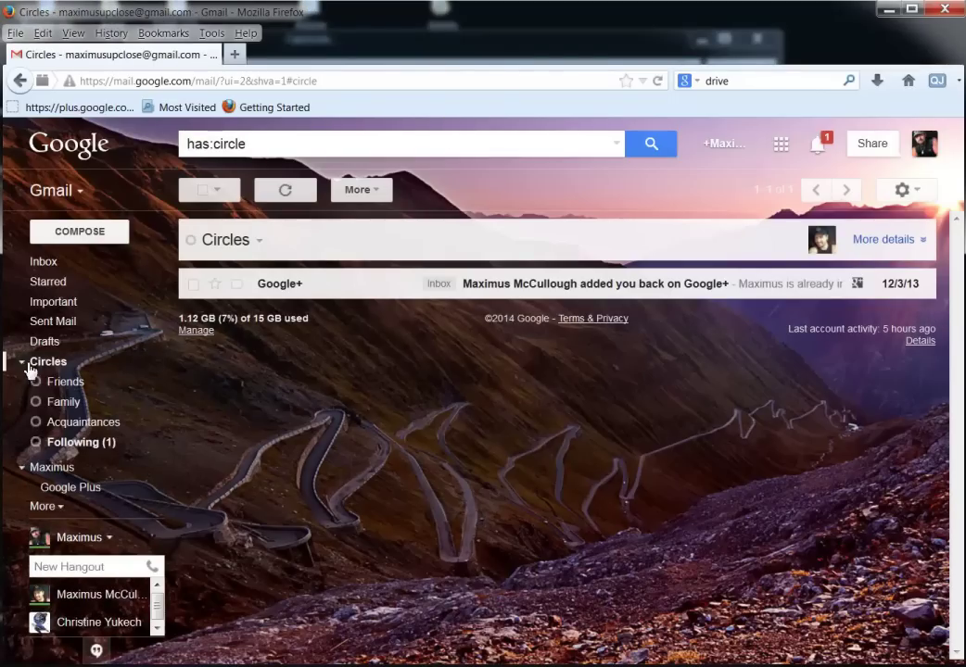
click(72, 443)
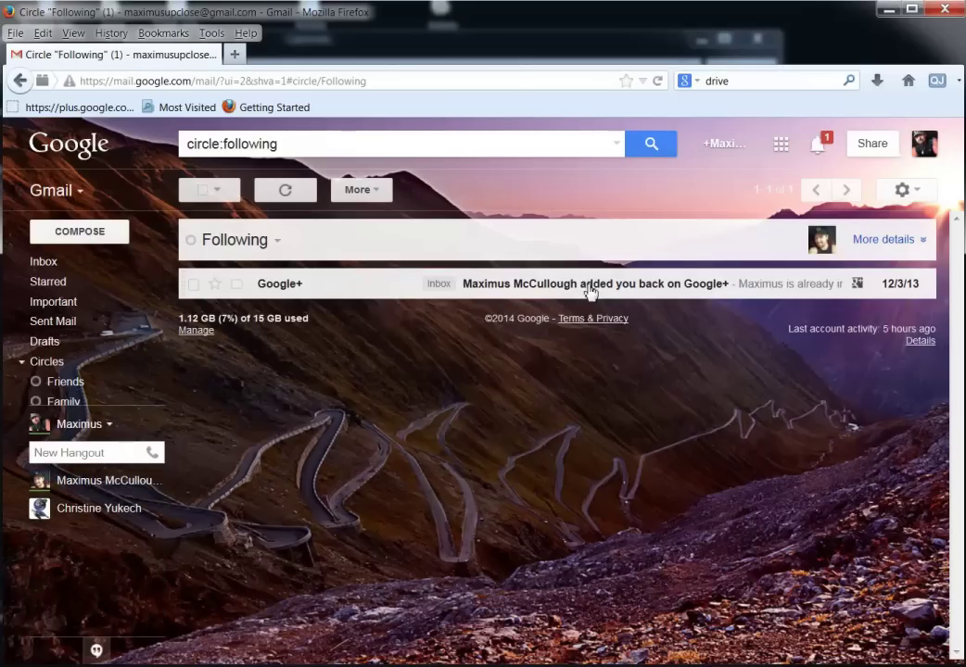
click(509, 292)
Put the contact in the Family circle, removing them from Following and Friends.
mouse_move(403, 418)
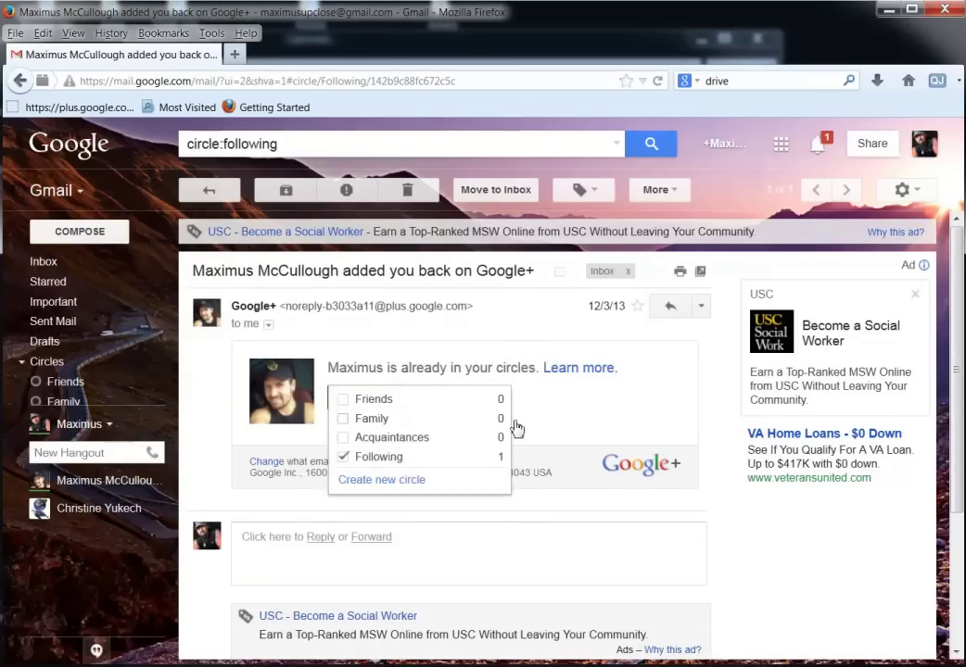
scroll(545, 423, down, 2)
scroll(497, 422, up, 2)
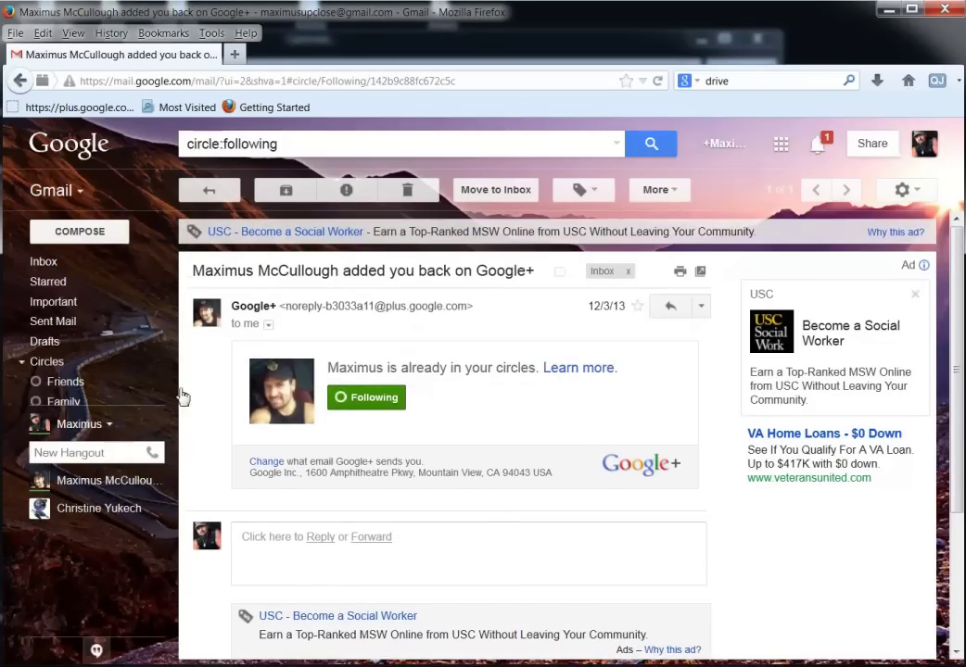
mouse_move(53, 398)
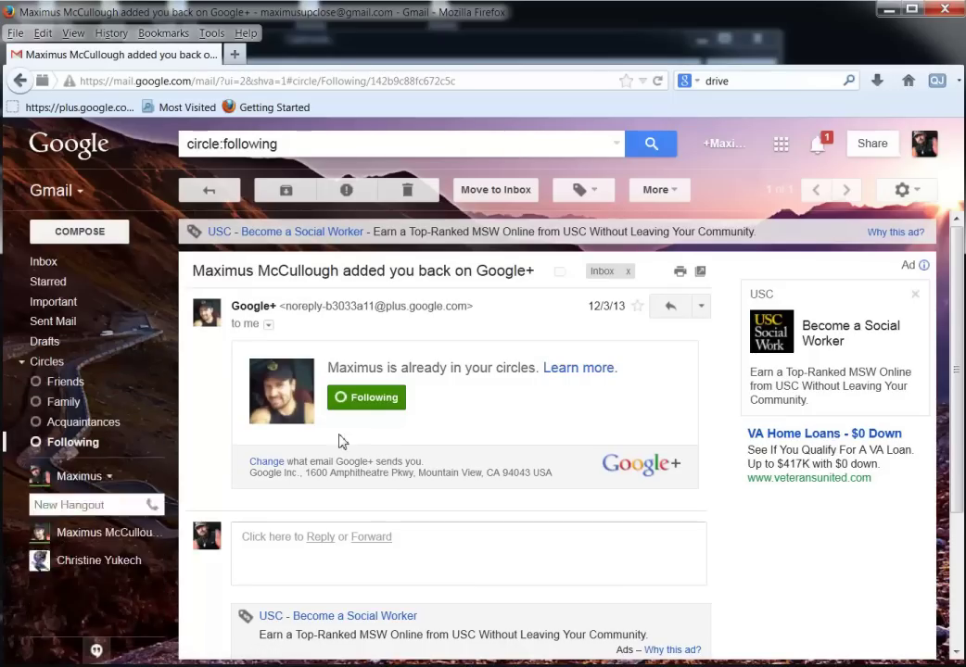
mouse_move(378, 408)
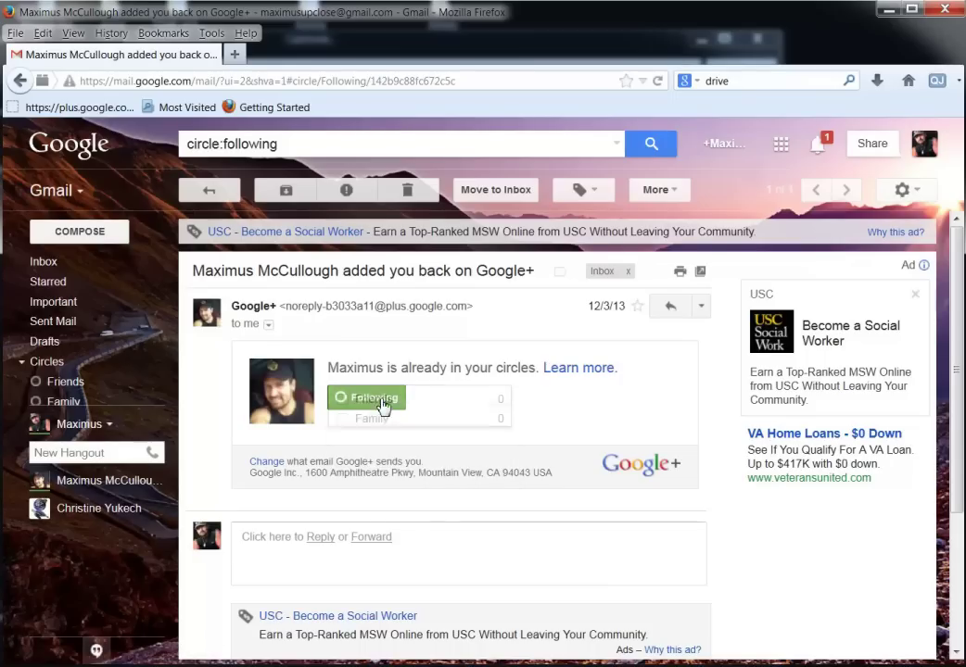
click(344, 420)
click(343, 400)
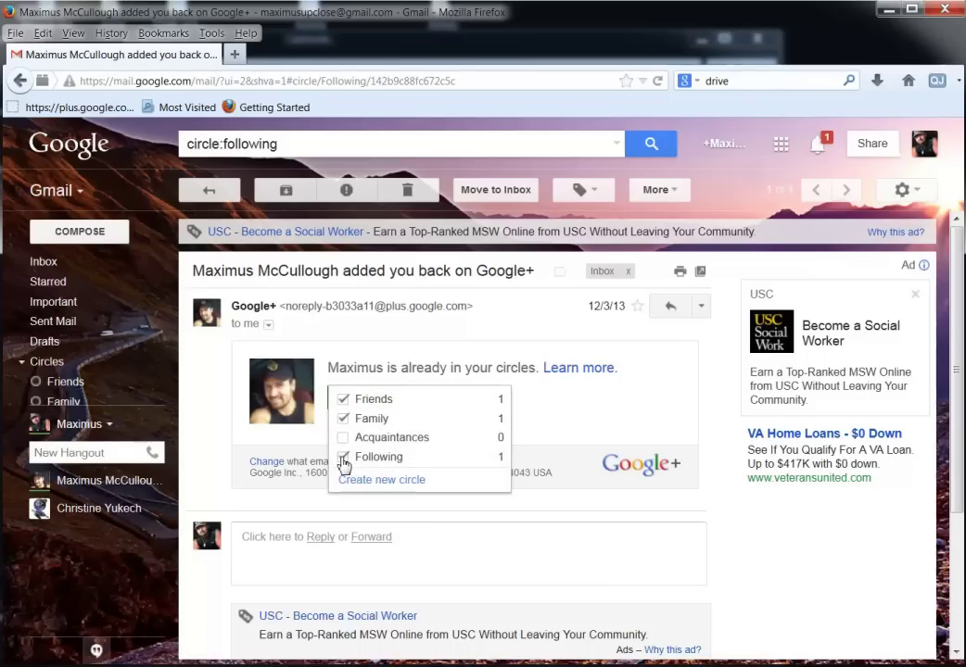
click(343, 457)
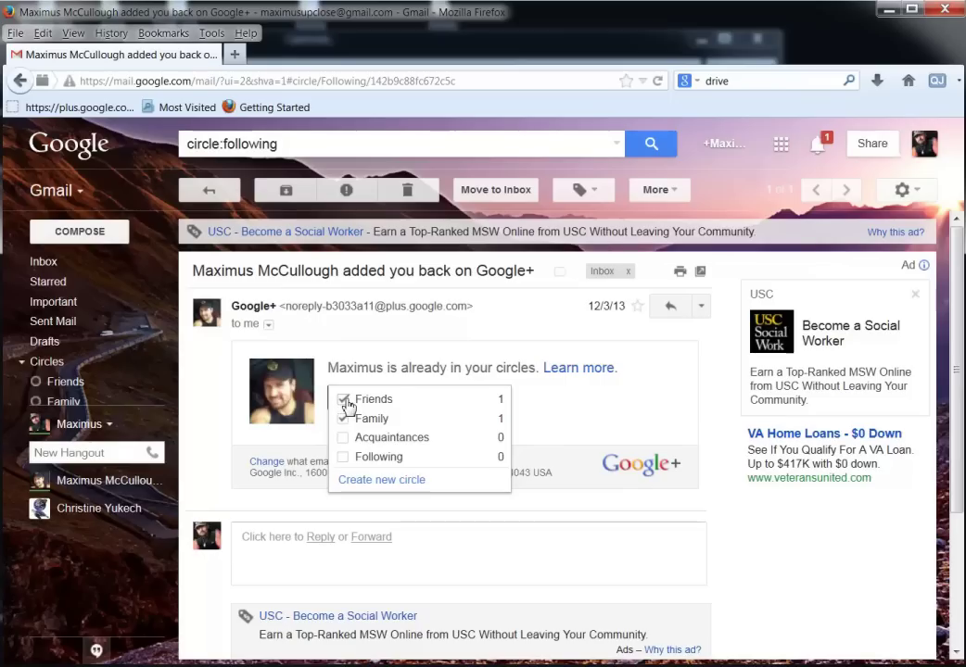
click(344, 402)
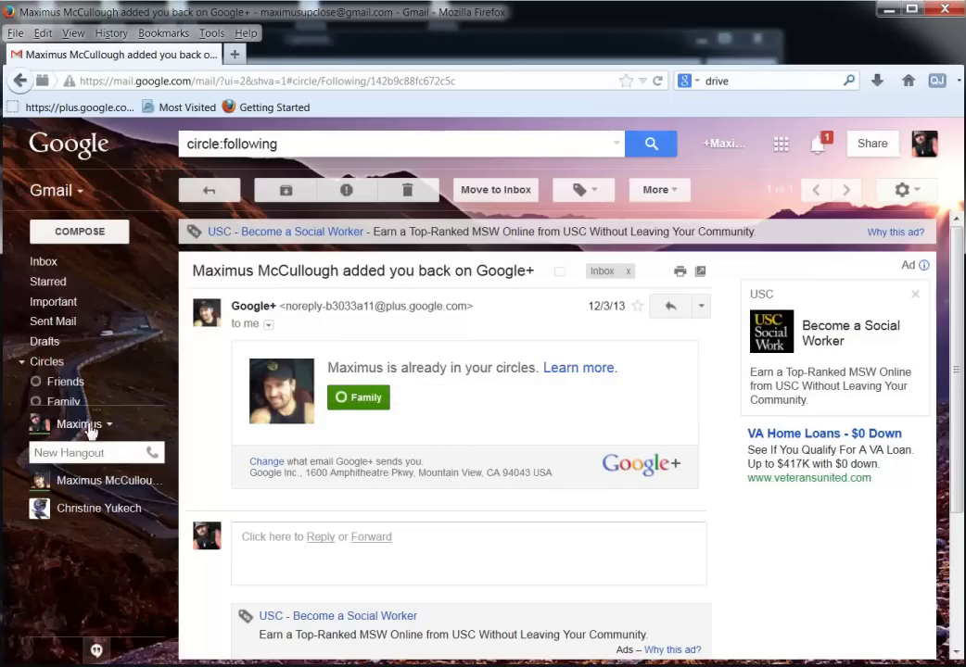
Show the Family circle's messages and collapse the circles list.
click(63, 366)
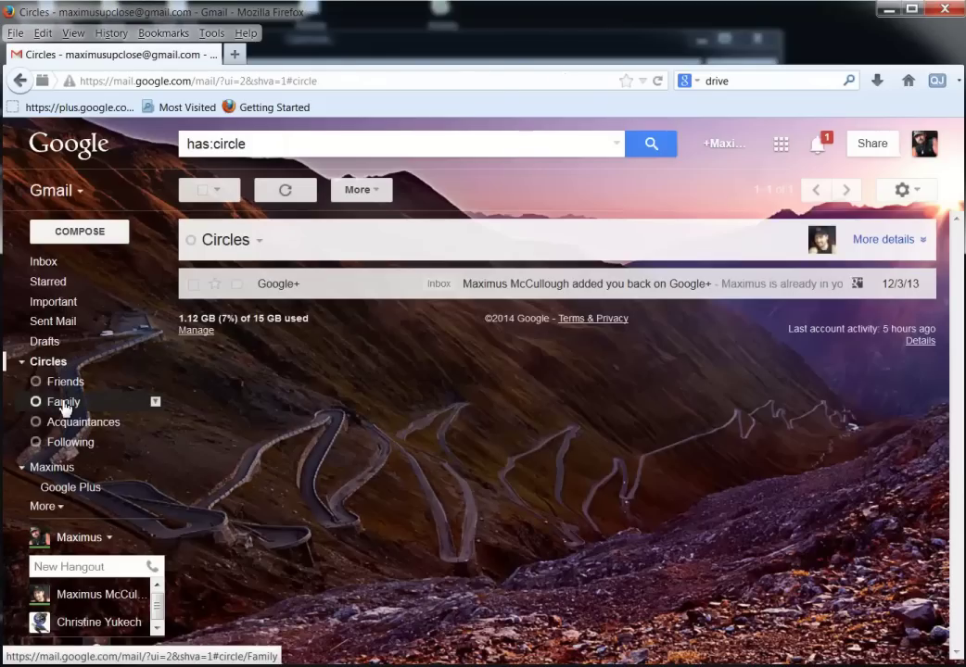
click(63, 405)
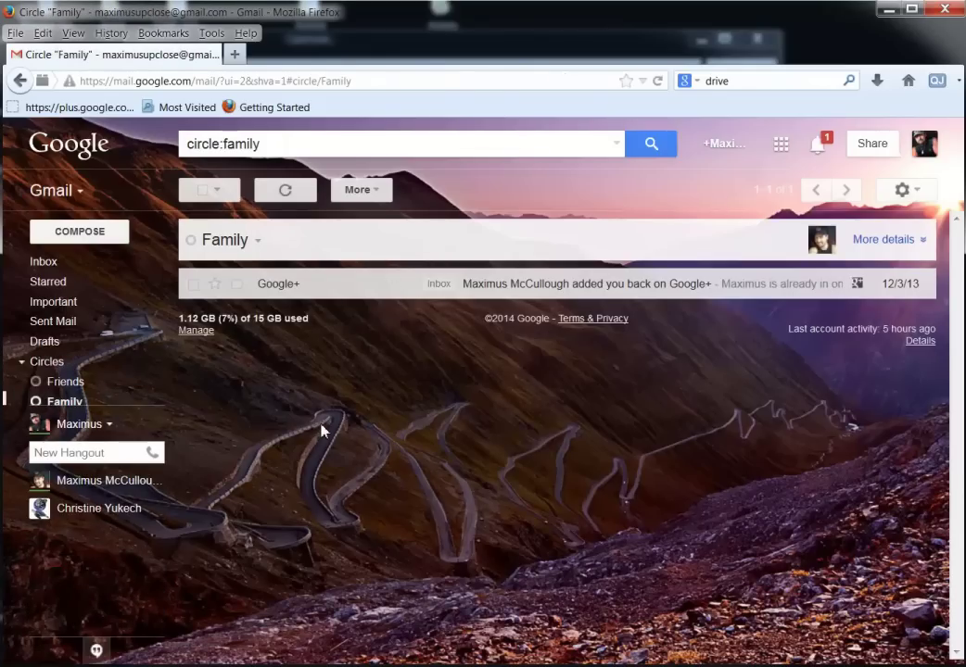
mouse_move(47, 363)
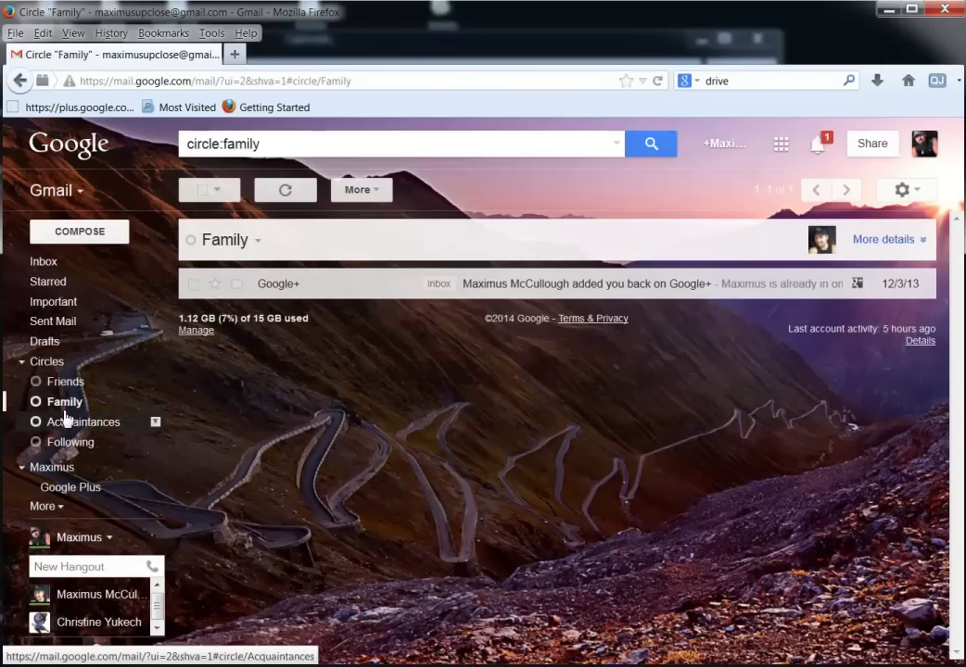
click(23, 363)
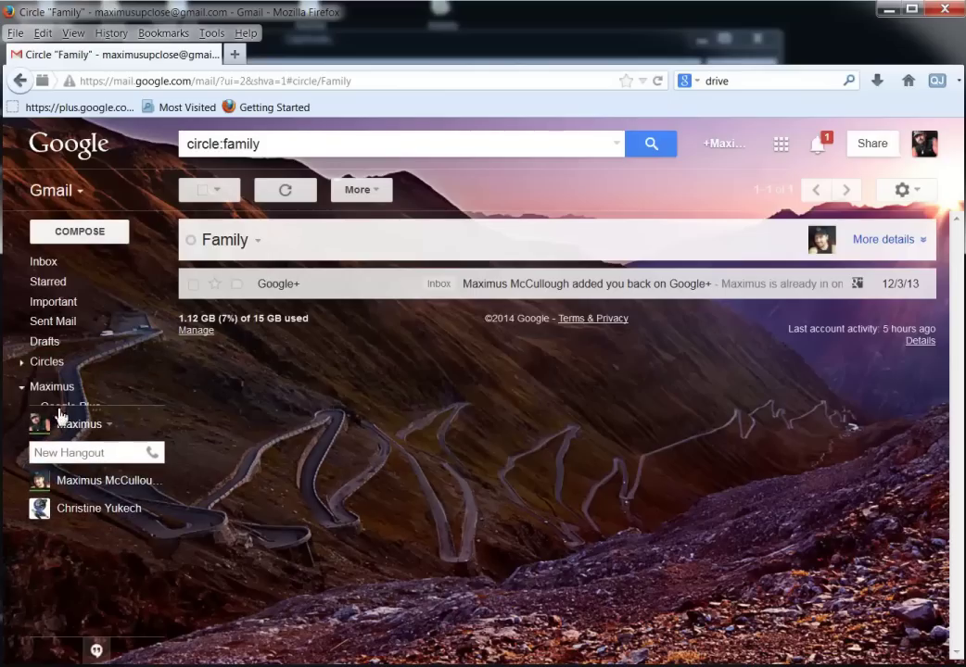
mouse_move(162, 512)
Switch the Hangouts box to phone calls and enter a phone number to dial.
click(154, 453)
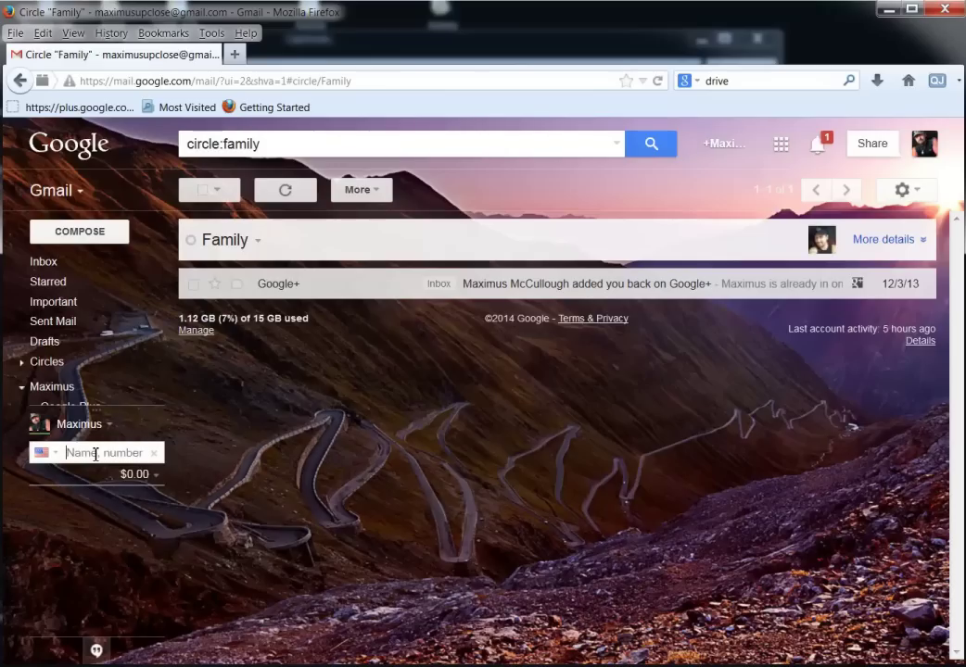
text(max)
key(BackSpace)
key(BackSpace)
key(BackSpace)
text(ch)
key(BackSpace)
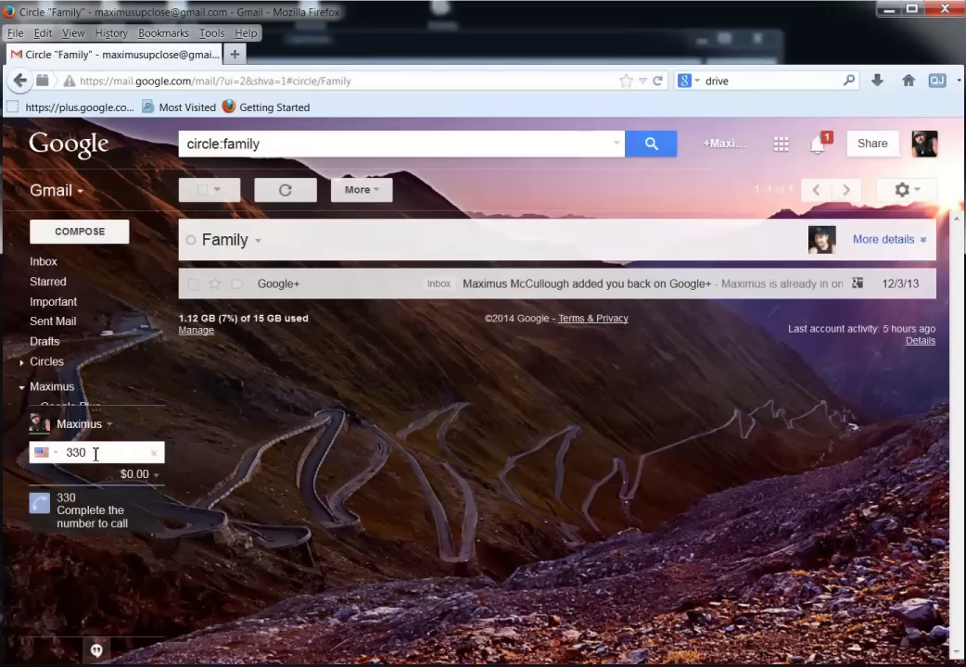
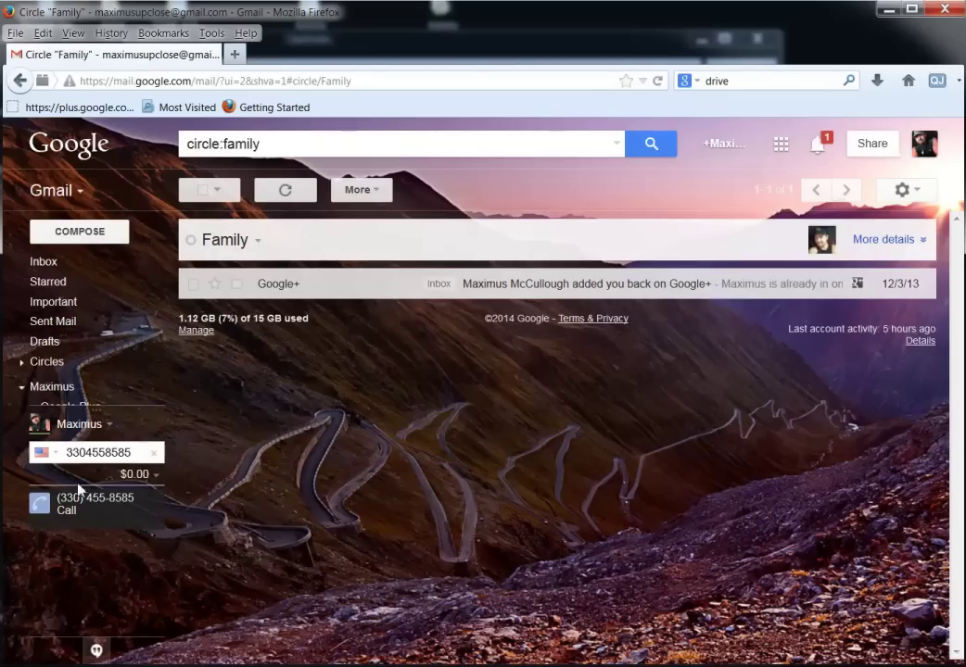
Try placing the call, then cancel the Hangouts phone-calls terms prompt.
click(40, 505)
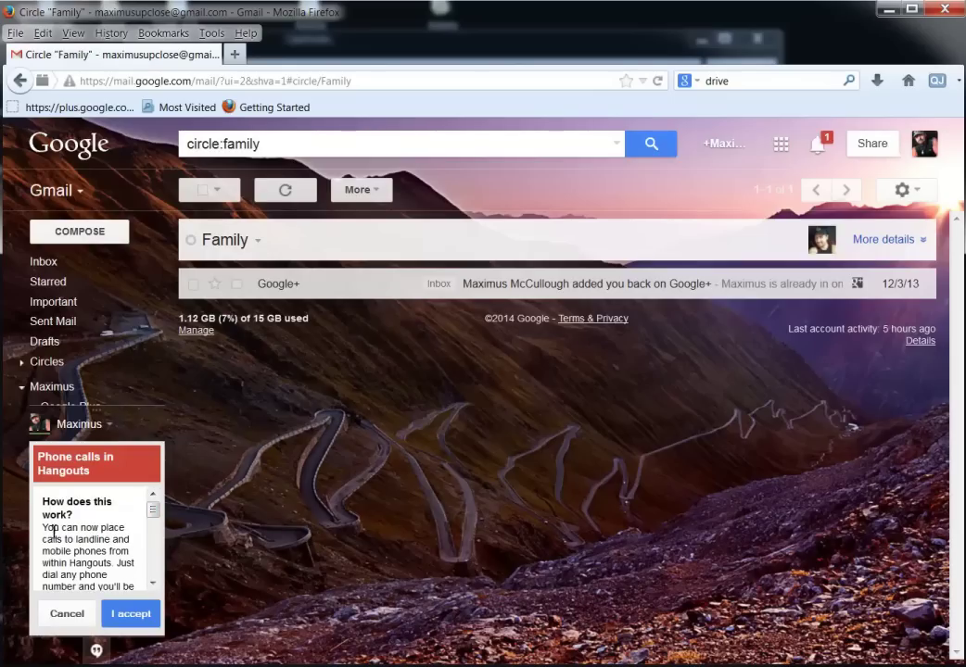
drag(45, 528, 84, 551)
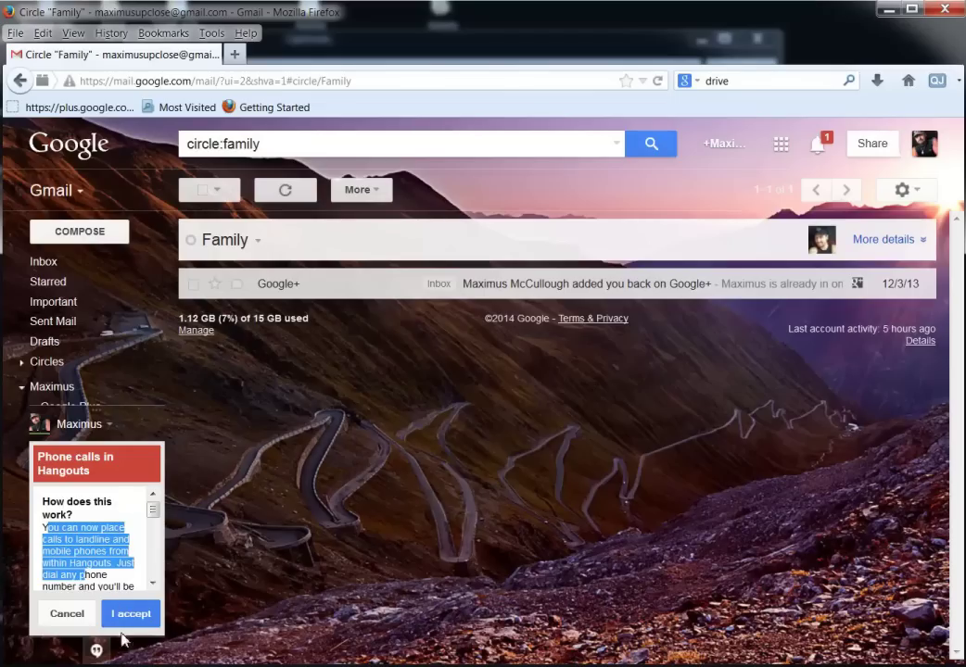
click(80, 619)
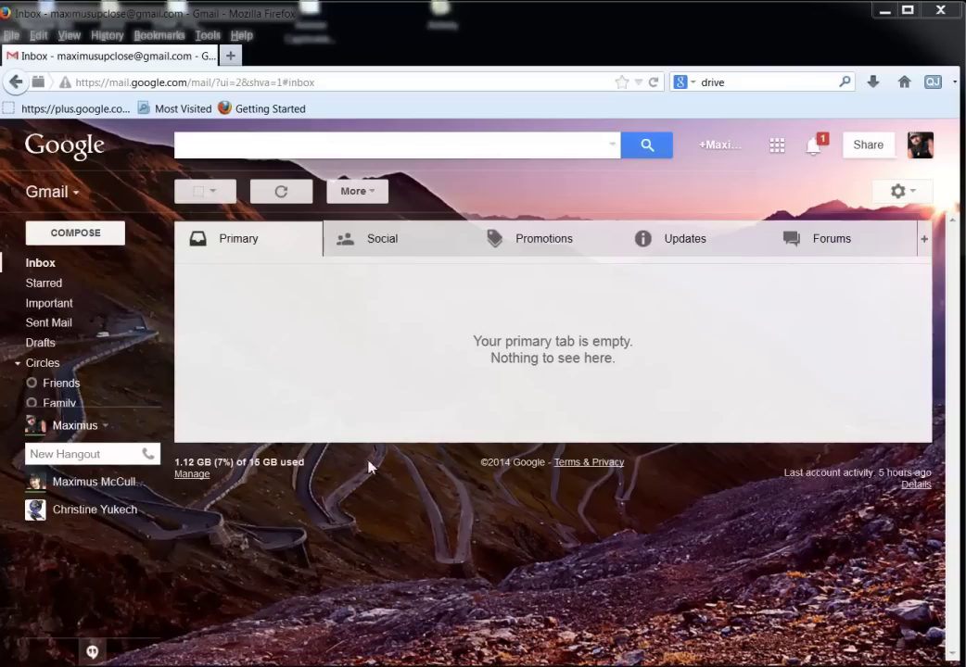
Open a Hangouts chat with the contact and send a 'hi there' greeting.
mouse_move(104, 493)
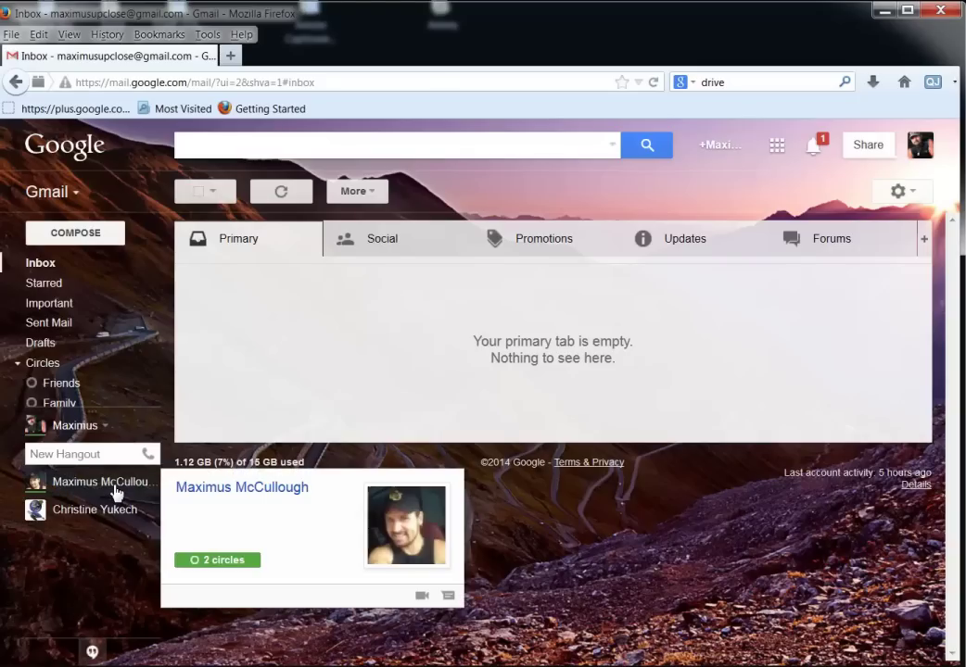
click(449, 597)
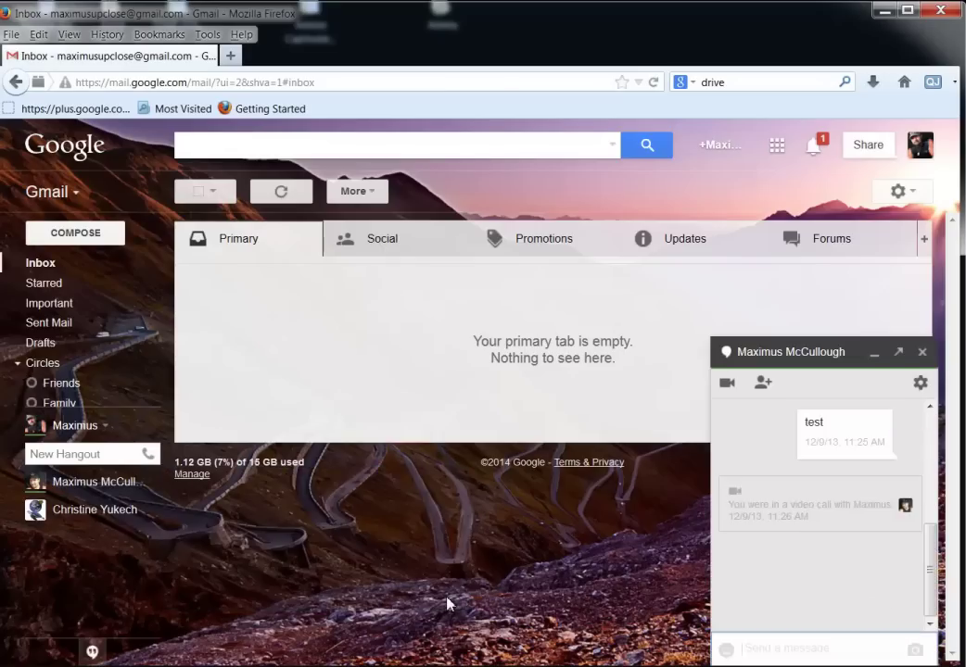
text(hi there max)
key(Return)
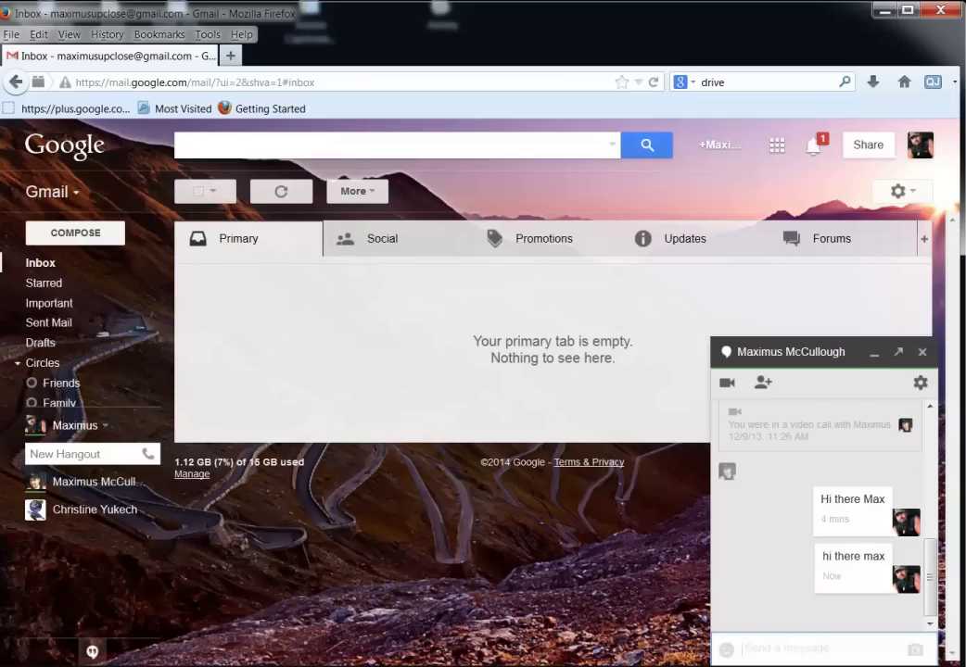
Reply 'hhhhh' from the second Gmail window in Chrome, then return to Firefox.
key(alt+Tab)
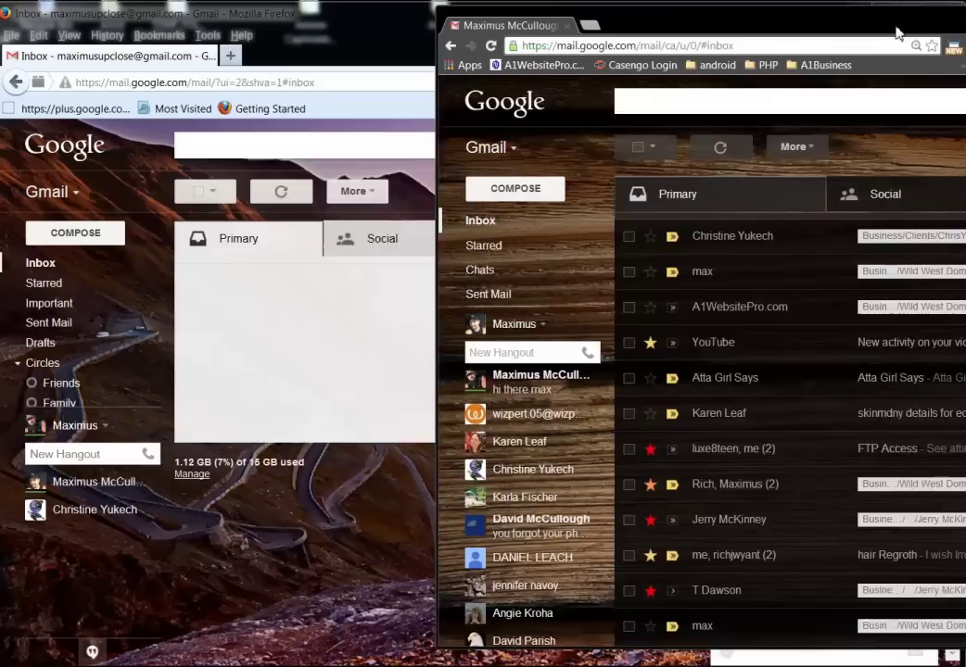
drag(900, 32, 622, 37)
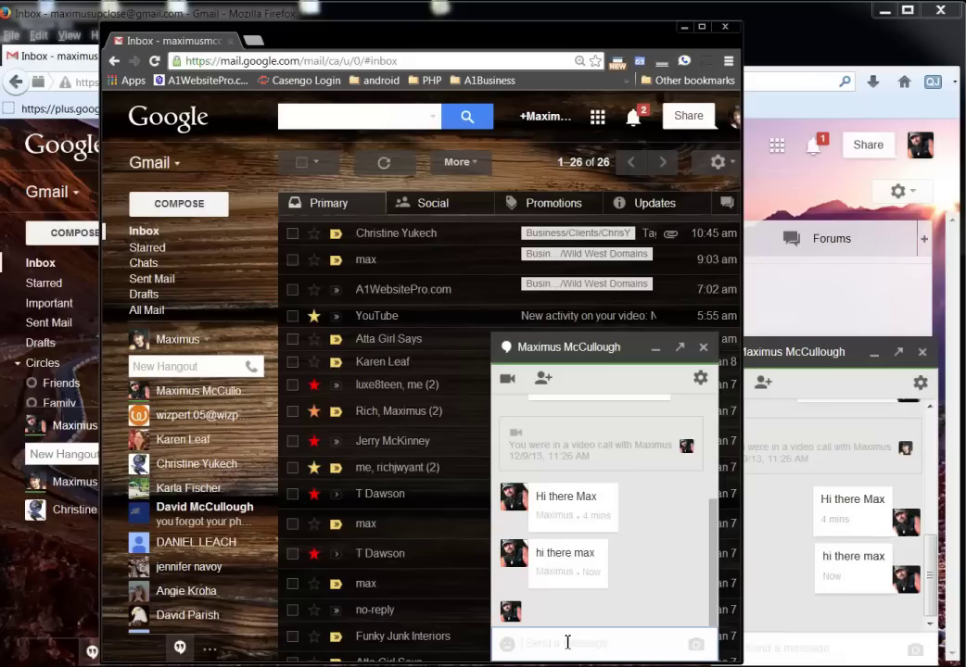
text(hhhhh)
key(Return)
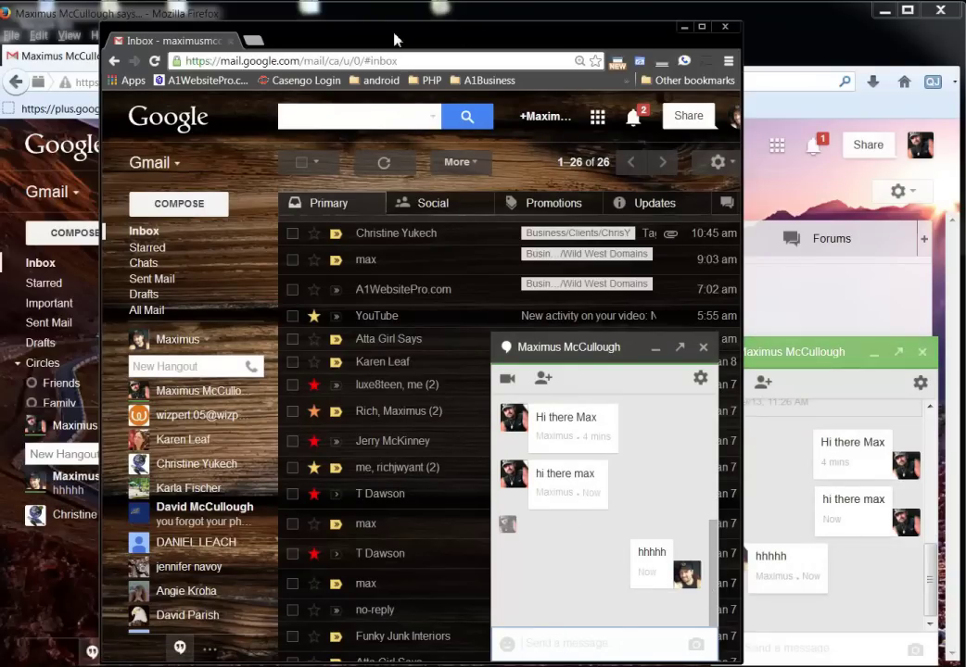
drag(394, 39, 964, 41)
key(alt+Tab)
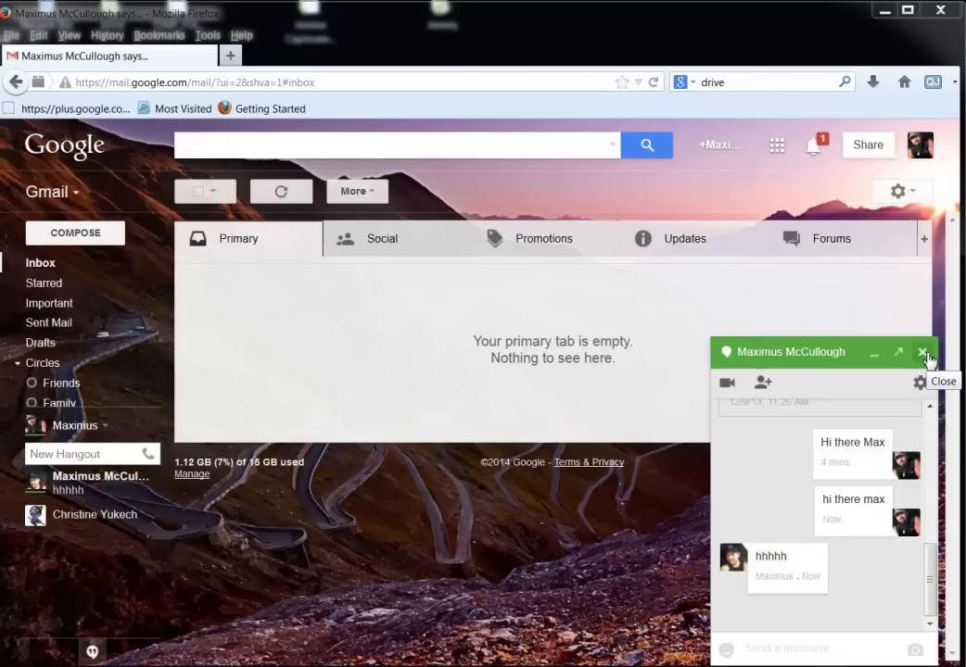
Copy the received 'hhhhh' message text and close the chat.
drag(792, 562, 755, 562)
right_click(771, 556)
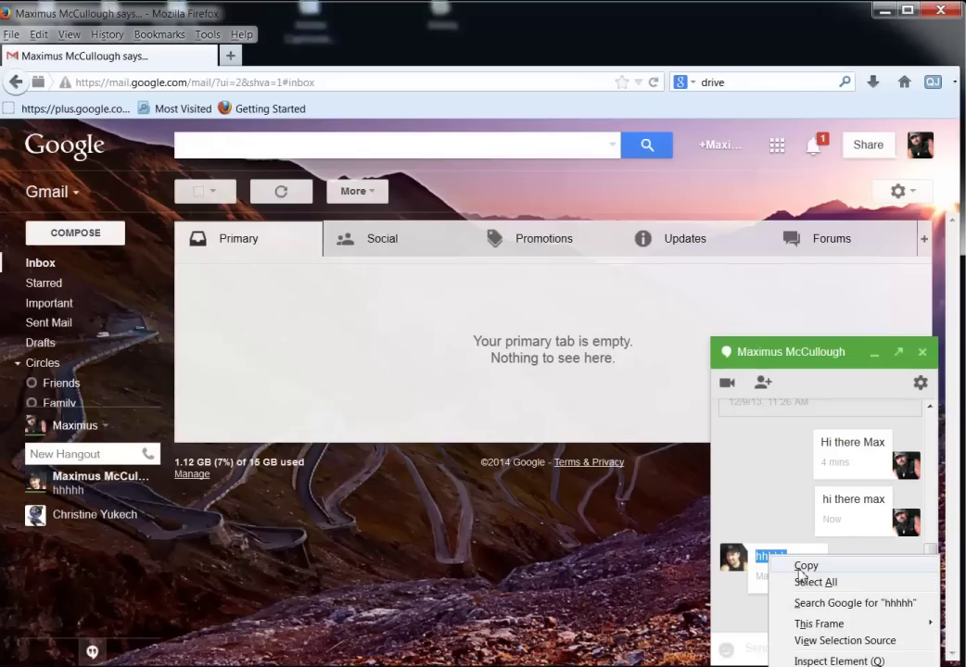
click(799, 568)
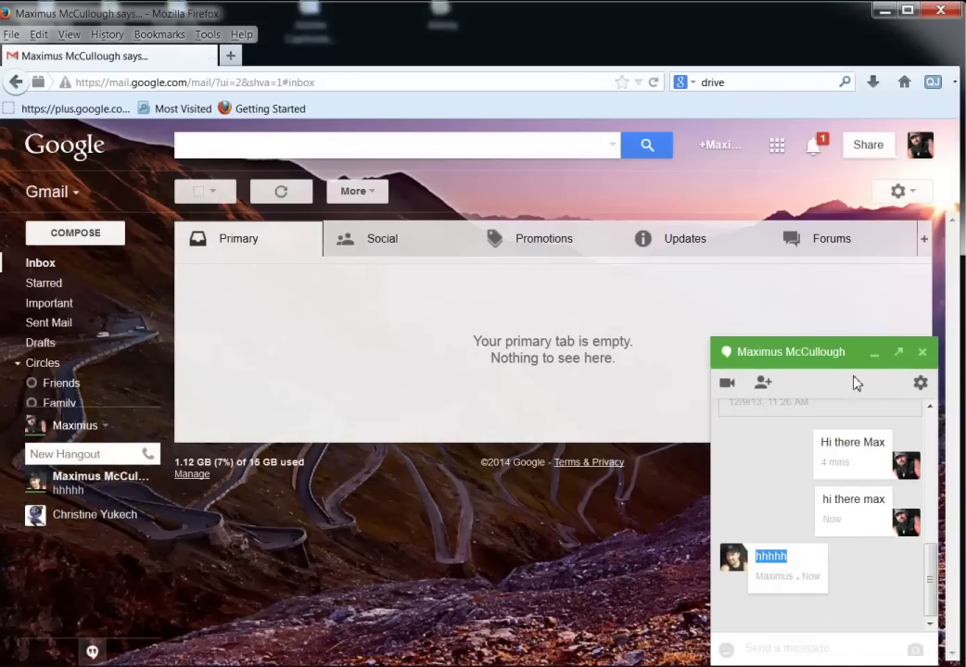
click(922, 353)
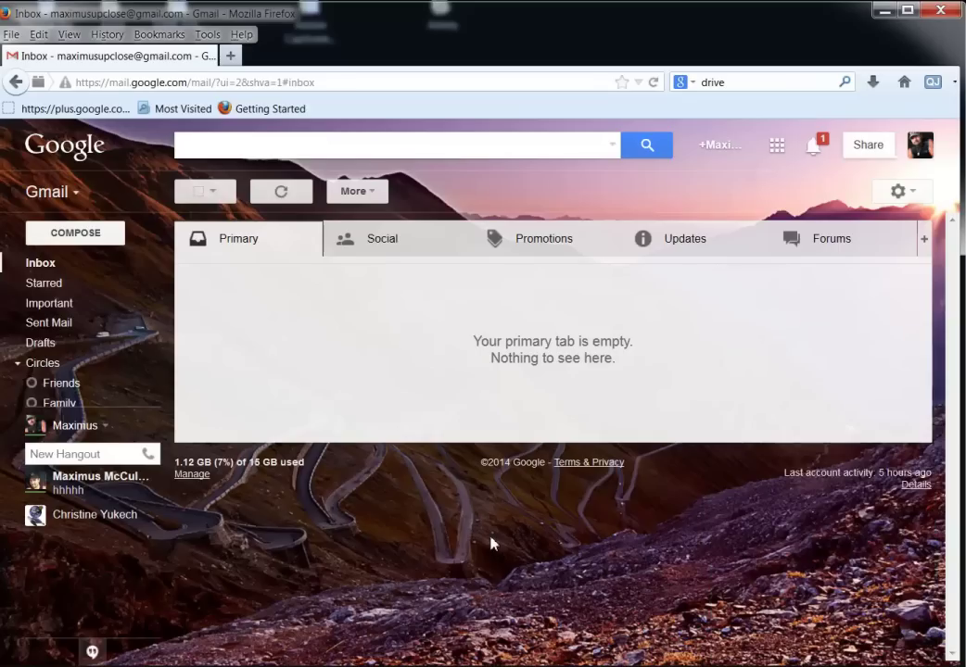
Search mail for 'hhhhh' and open the matching Hangout conversation.
right_click(220, 149)
click(275, 215)
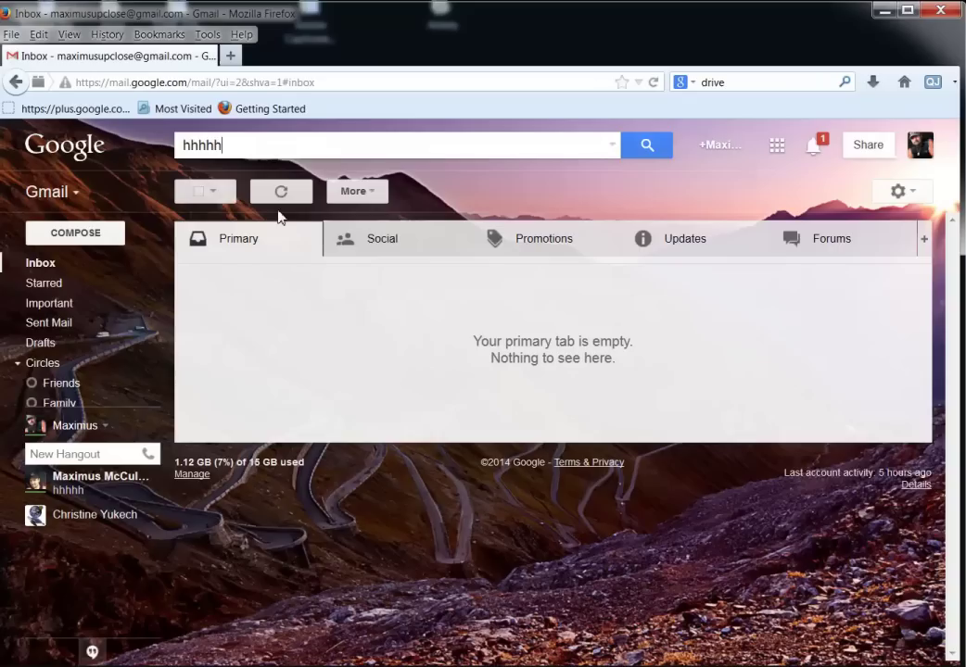
click(647, 151)
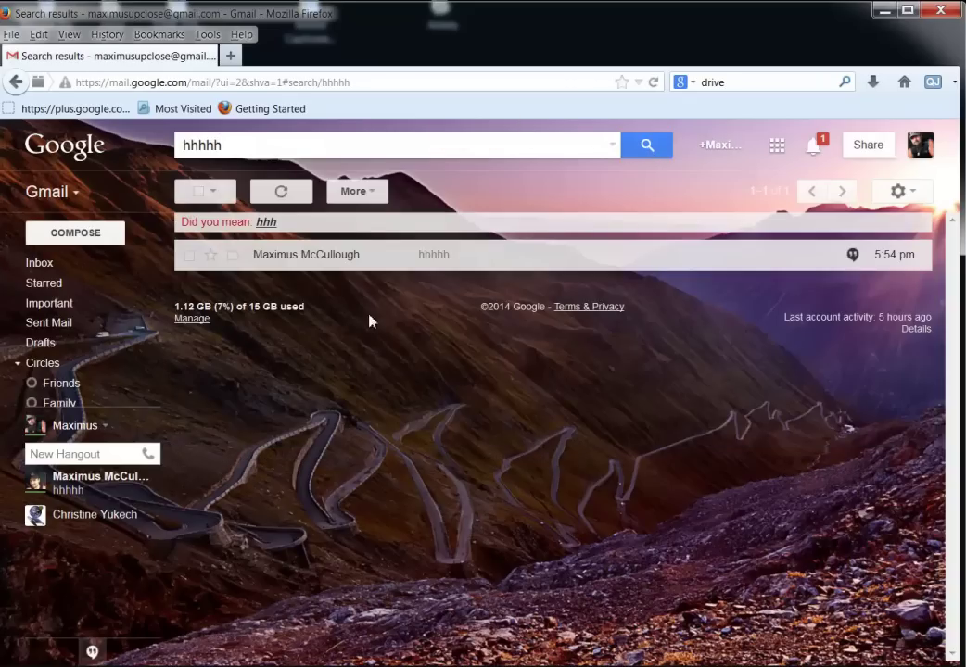
click(293, 262)
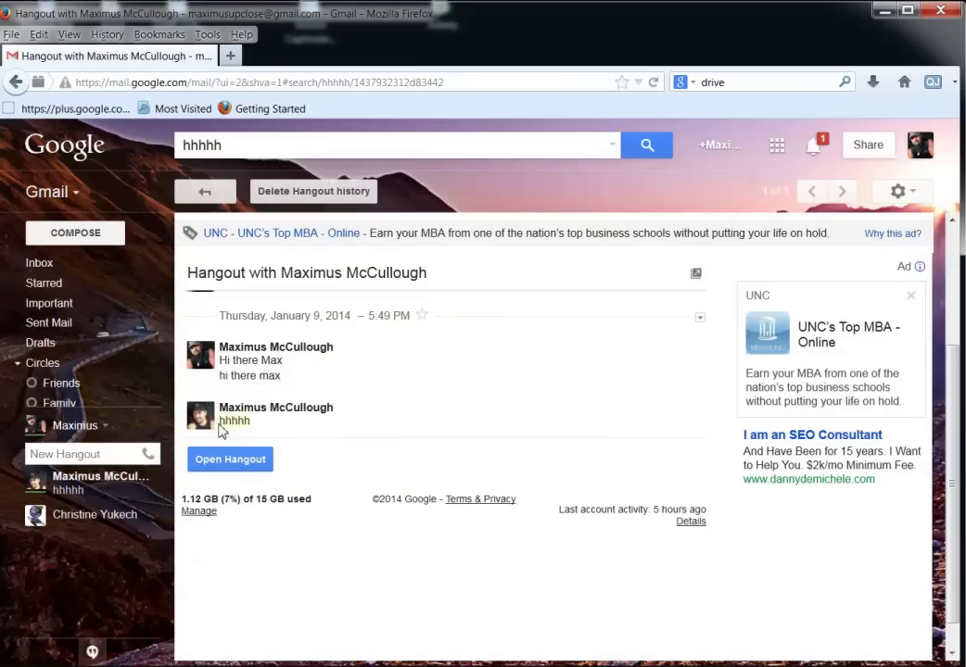
mouse_move(231, 428)
drag(254, 144, 176, 149)
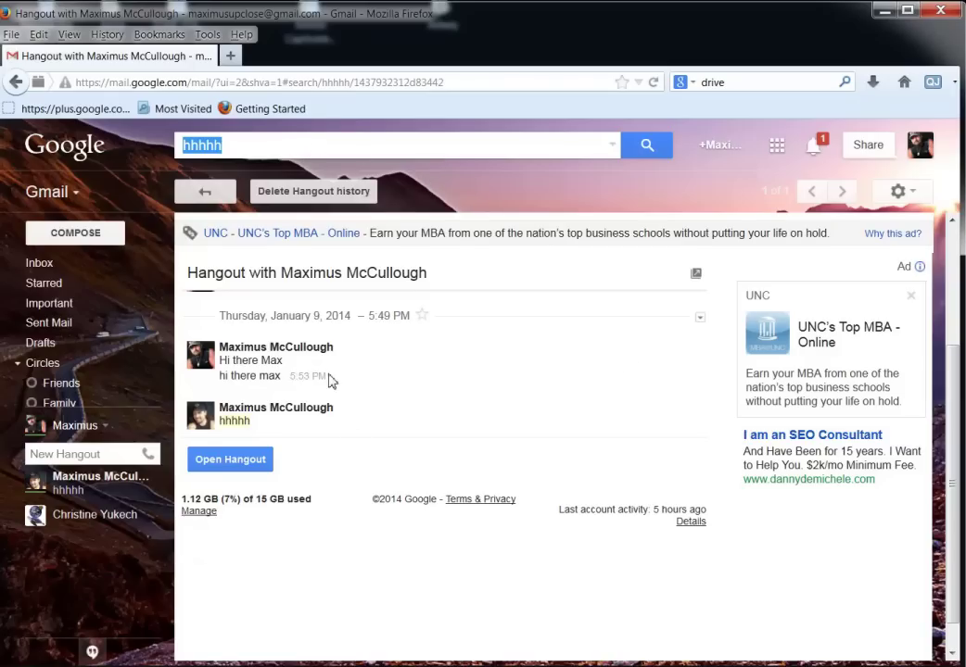
Expand More in the left navigation to reveal Chats, Spam and other labels.
mouse_move(29, 382)
mouse_move(53, 425)
click(59, 511)
scroll(55, 514, down, 1)
Browse the Chats, All Mail, Spam and Trash folders in turn.
click(42, 505)
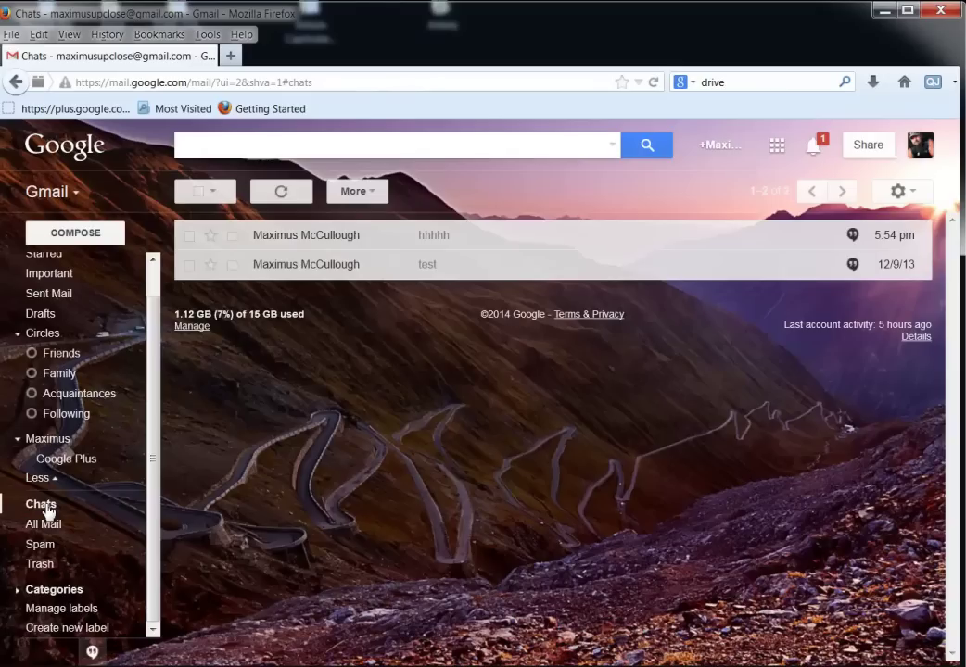
click(42, 529)
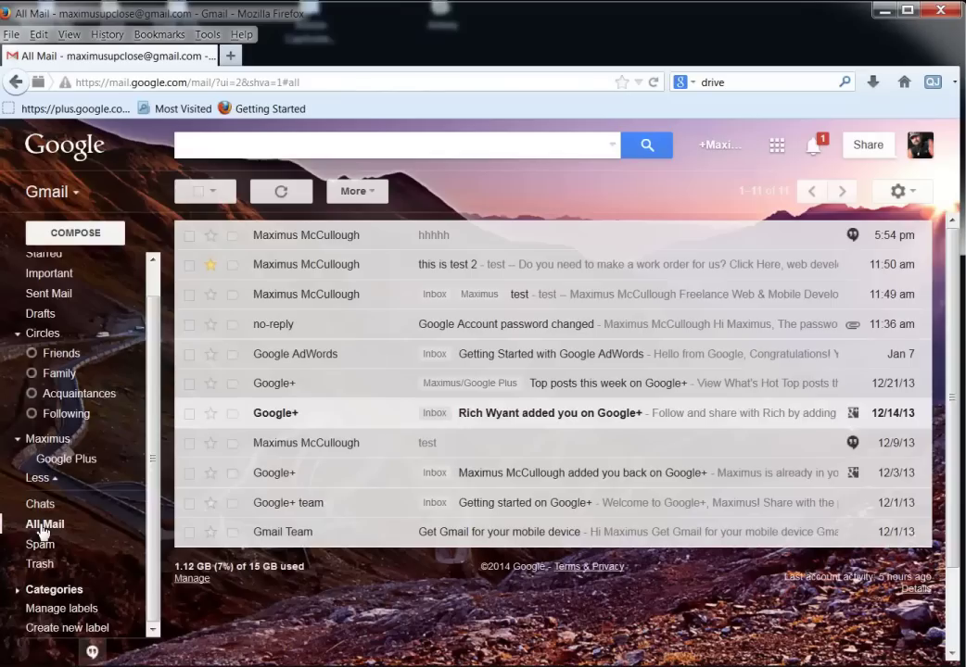
click(41, 545)
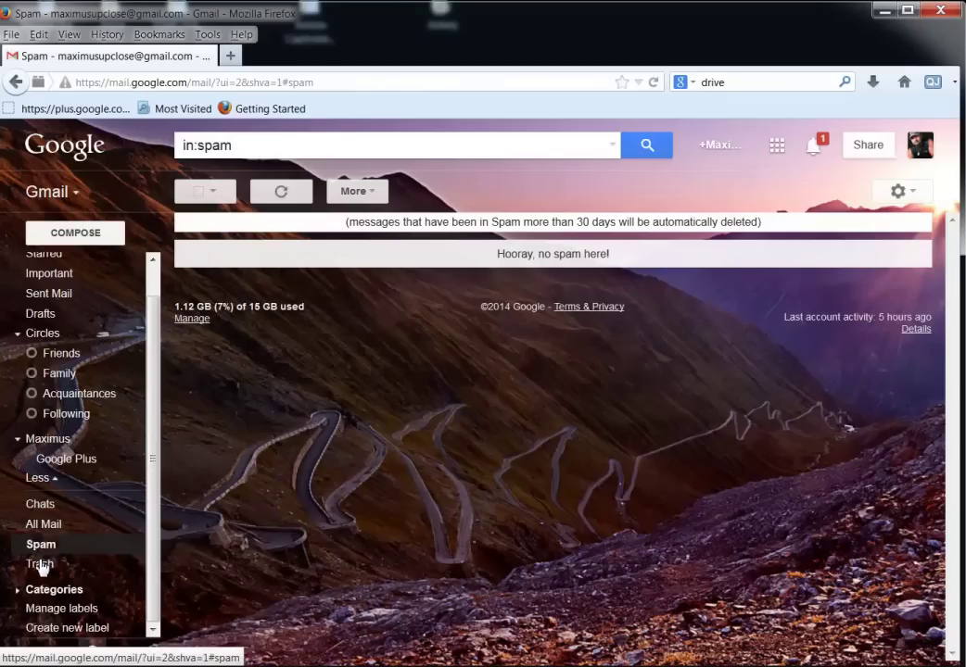
click(40, 565)
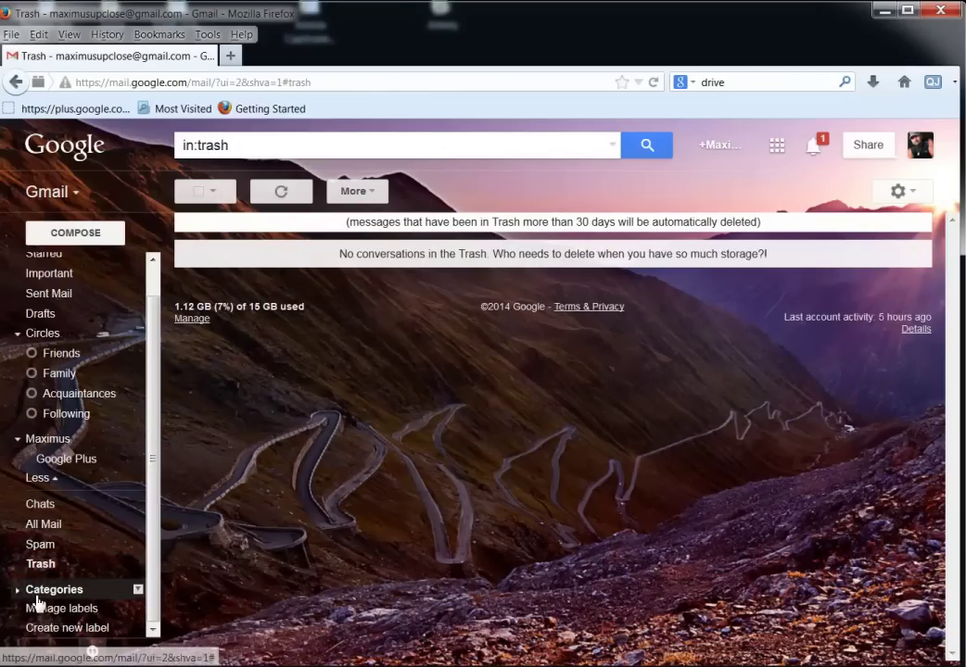
View Categories, then the Social, Promotions, Updates and Forums category labels.
click(38, 596)
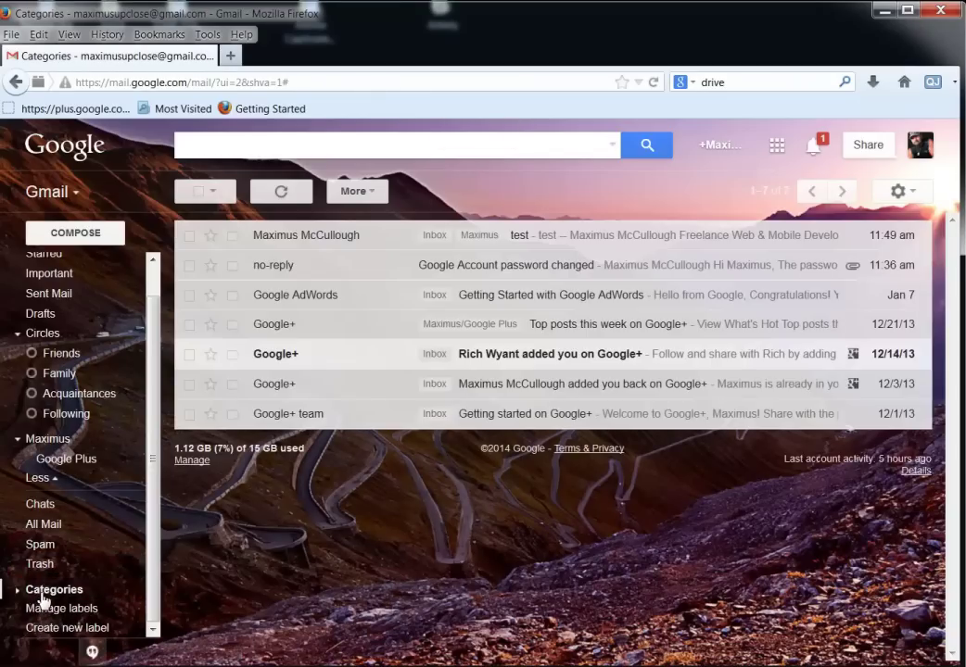
click(19, 594)
scroll(74, 575, down, 2)
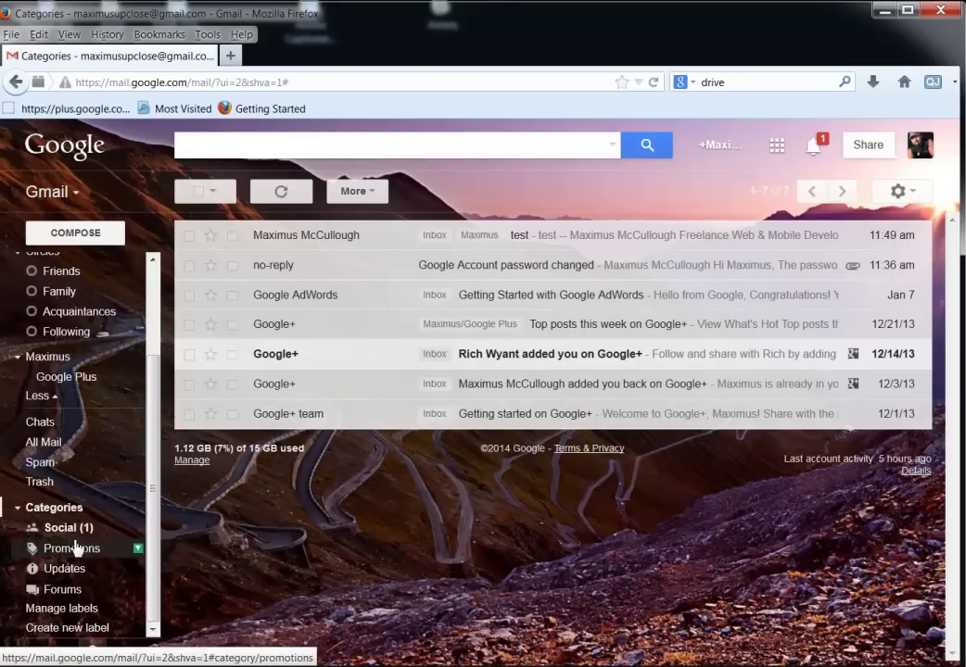
click(71, 532)
click(68, 551)
click(61, 568)
click(63, 590)
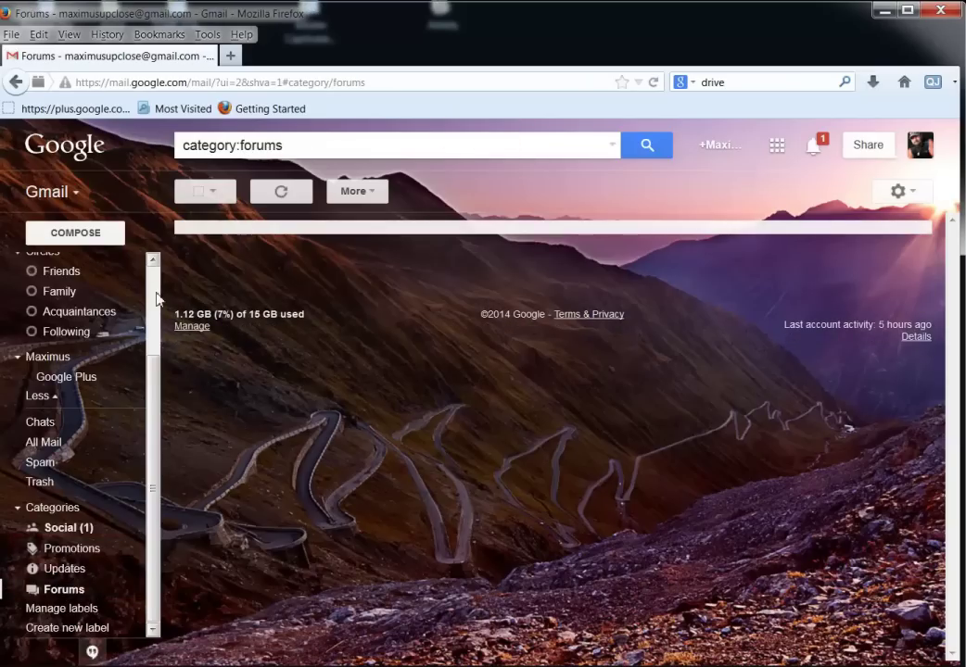
scroll(139, 278, up, 3)
Return to the Inbox and step through its Social, Promotions, Updates and Forums tabs.
click(58, 269)
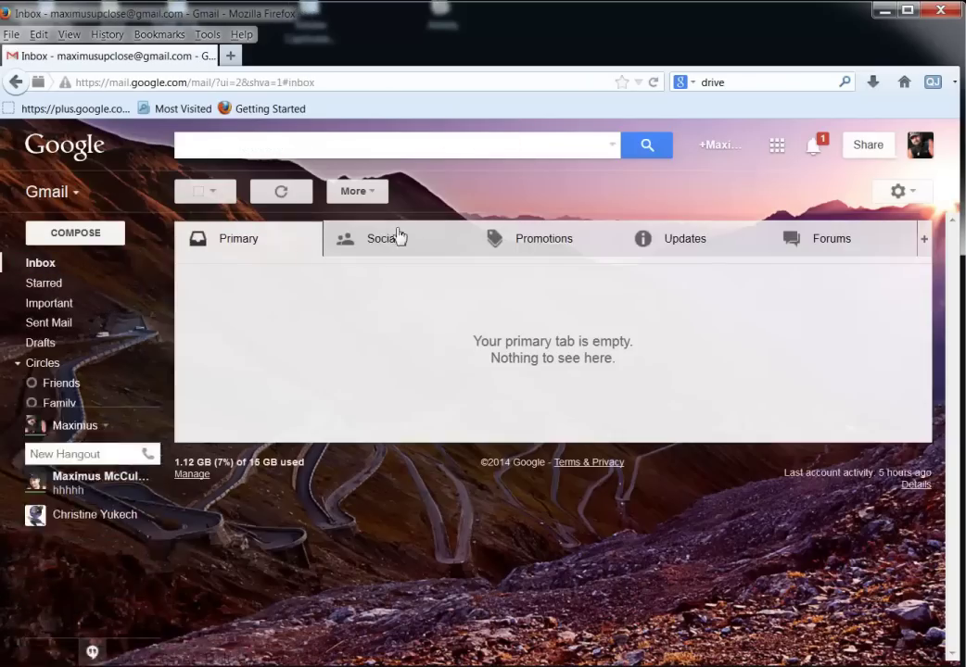
click(417, 251)
click(600, 250)
click(657, 247)
click(801, 254)
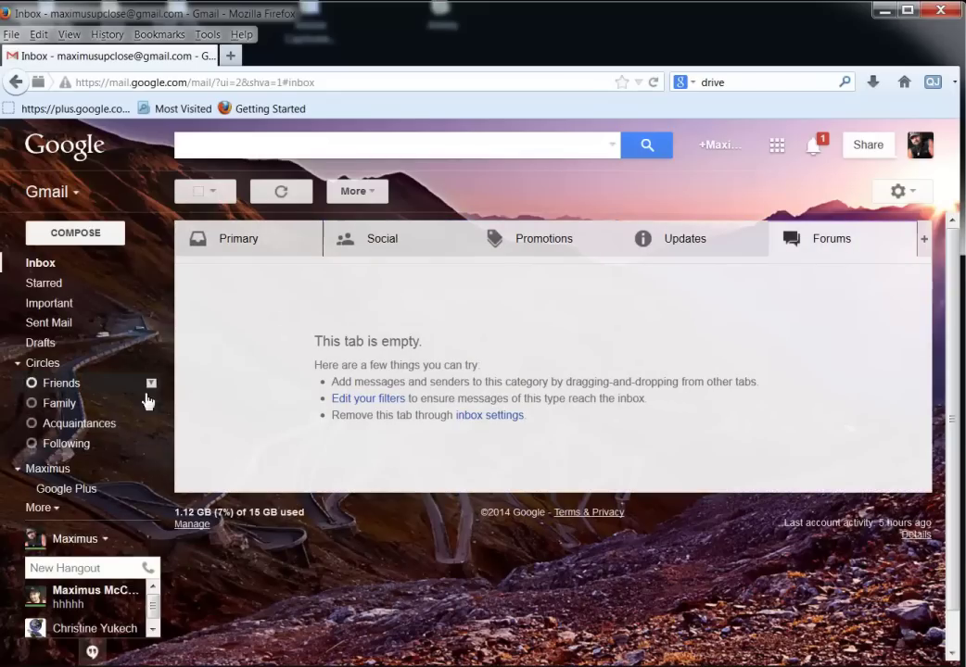
Switch to the Primary tab, view the Accounts tab in Settings, then return to Inbox.
click(252, 239)
mouse_move(97, 415)
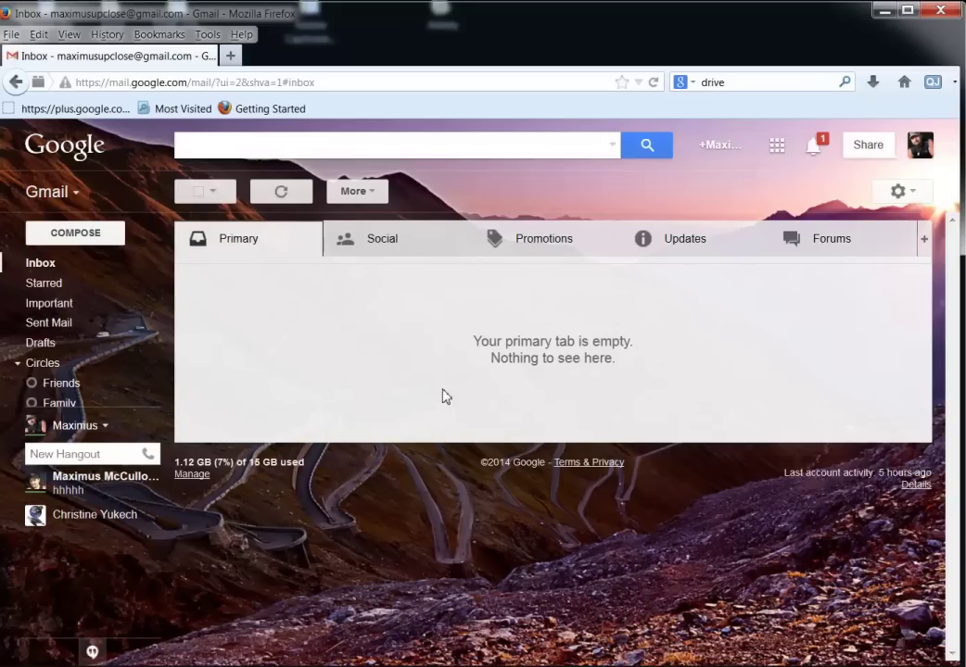
click(898, 192)
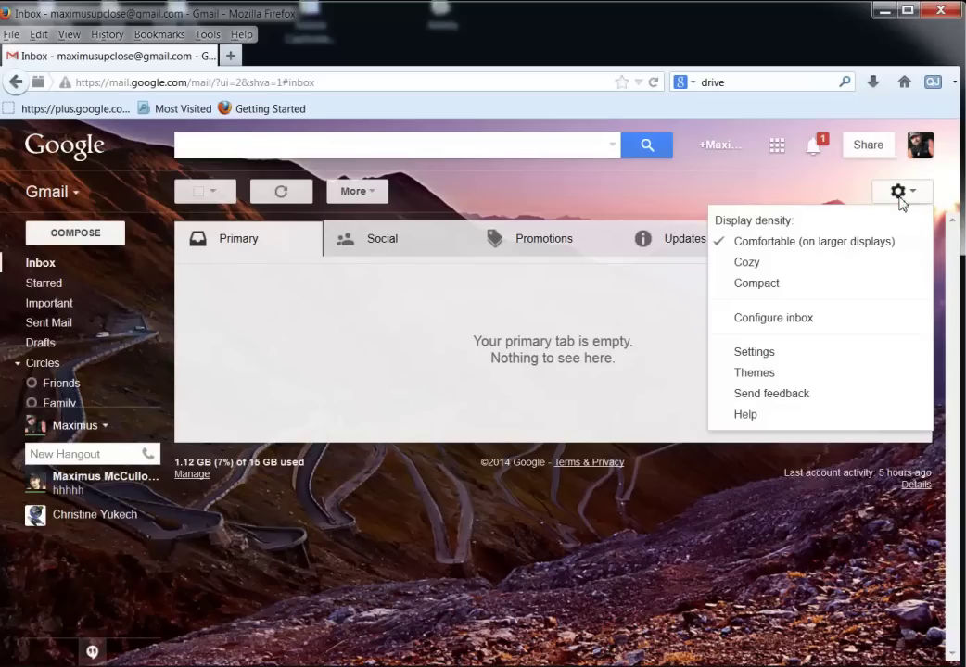
click(765, 362)
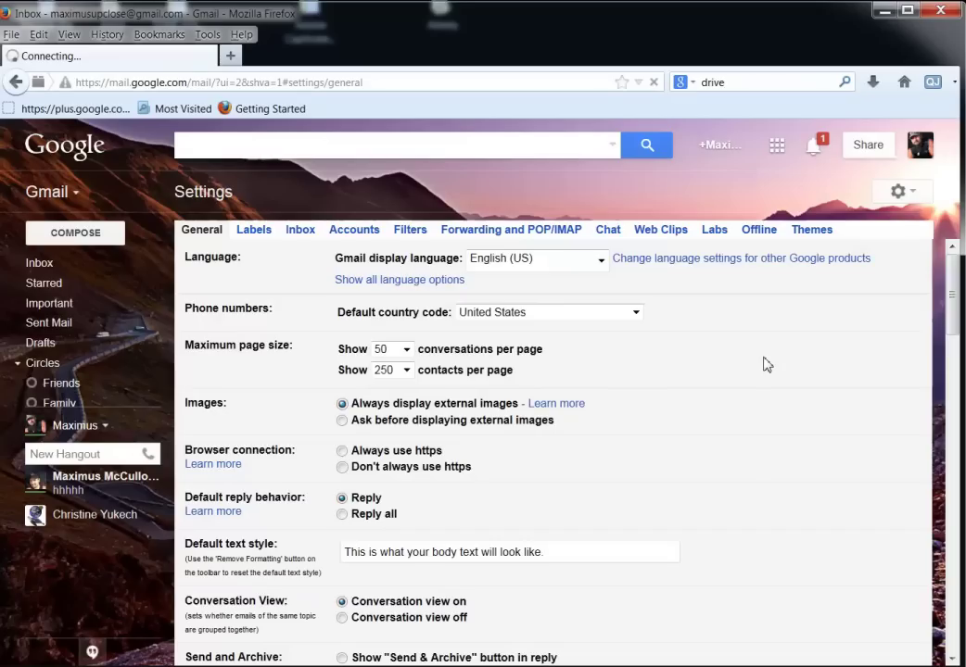
click(357, 239)
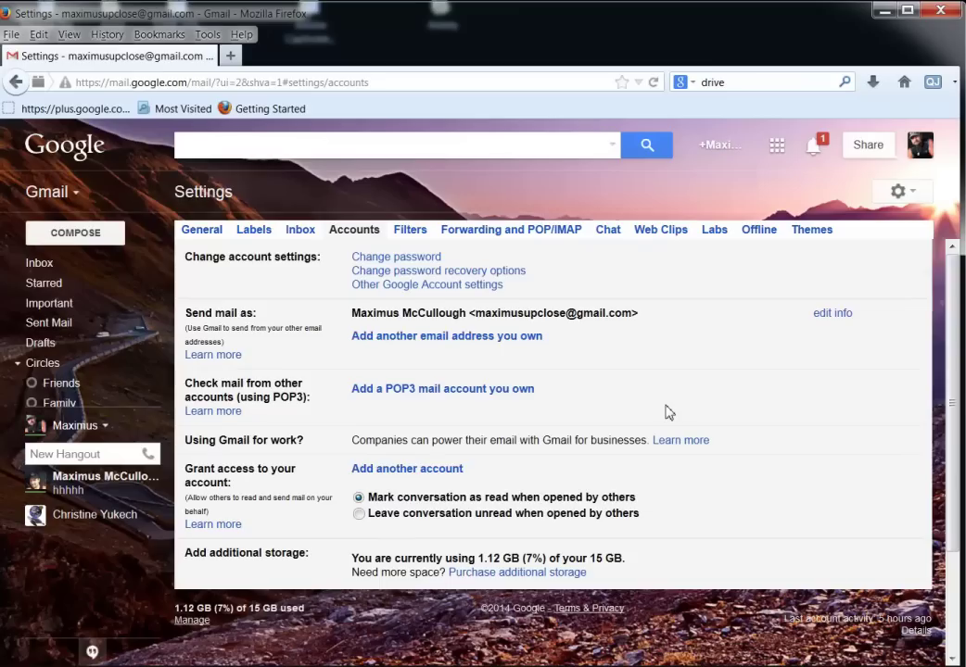
click(38, 266)
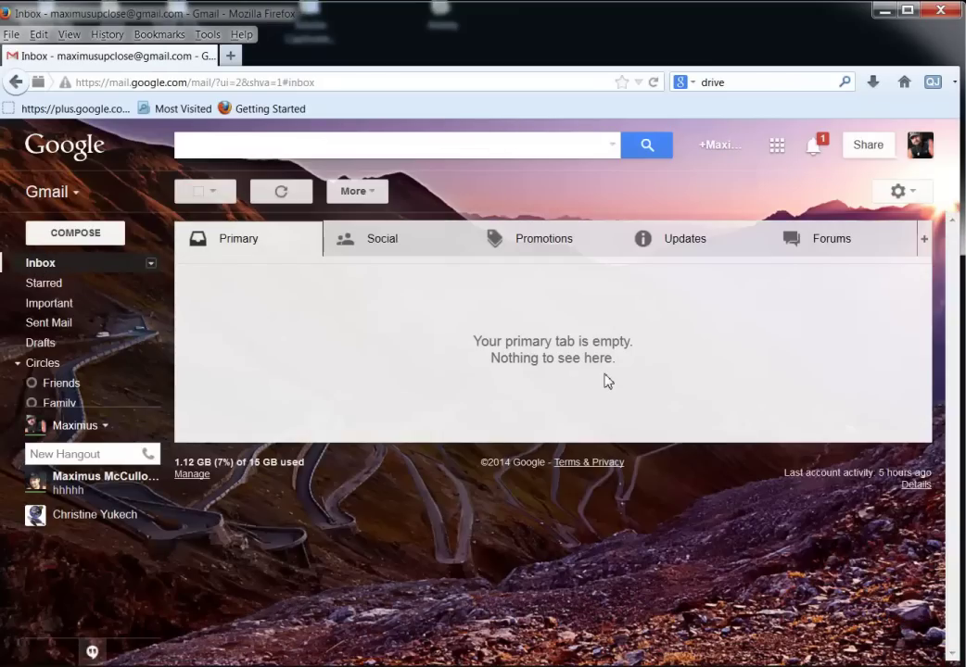